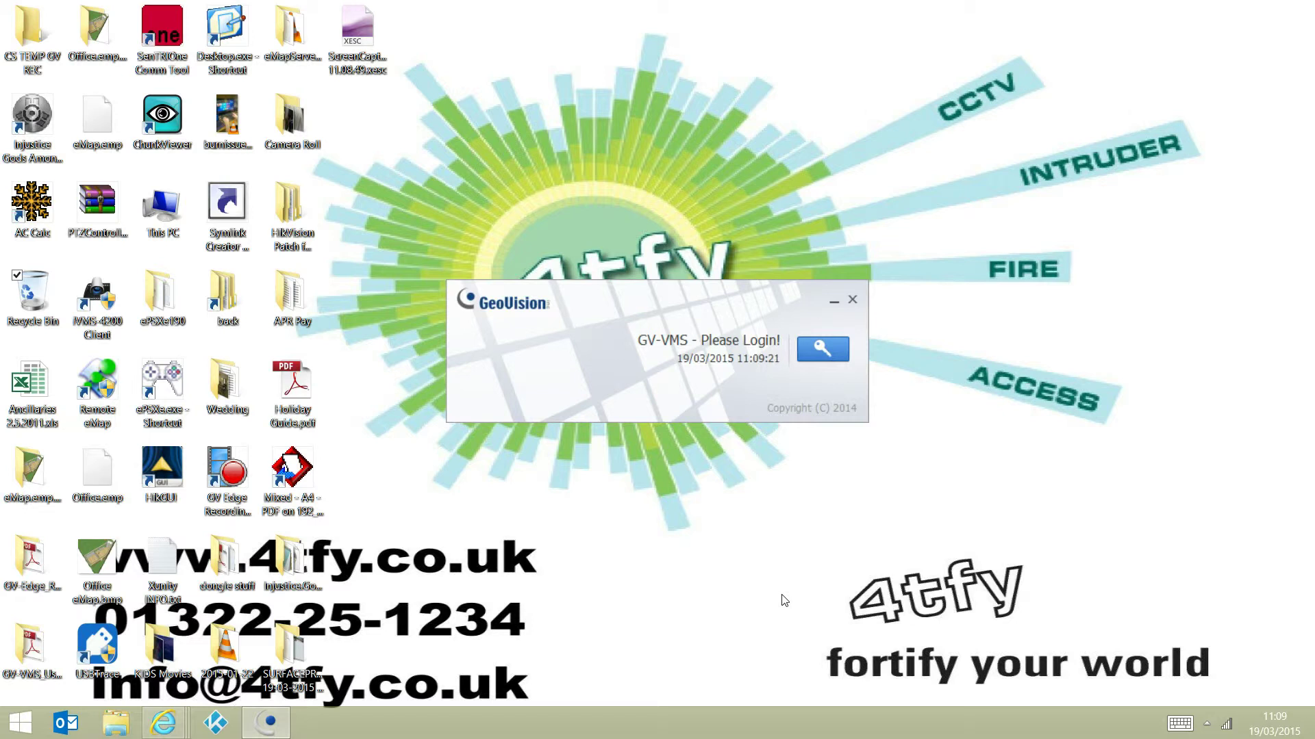
left_click(834, 355)
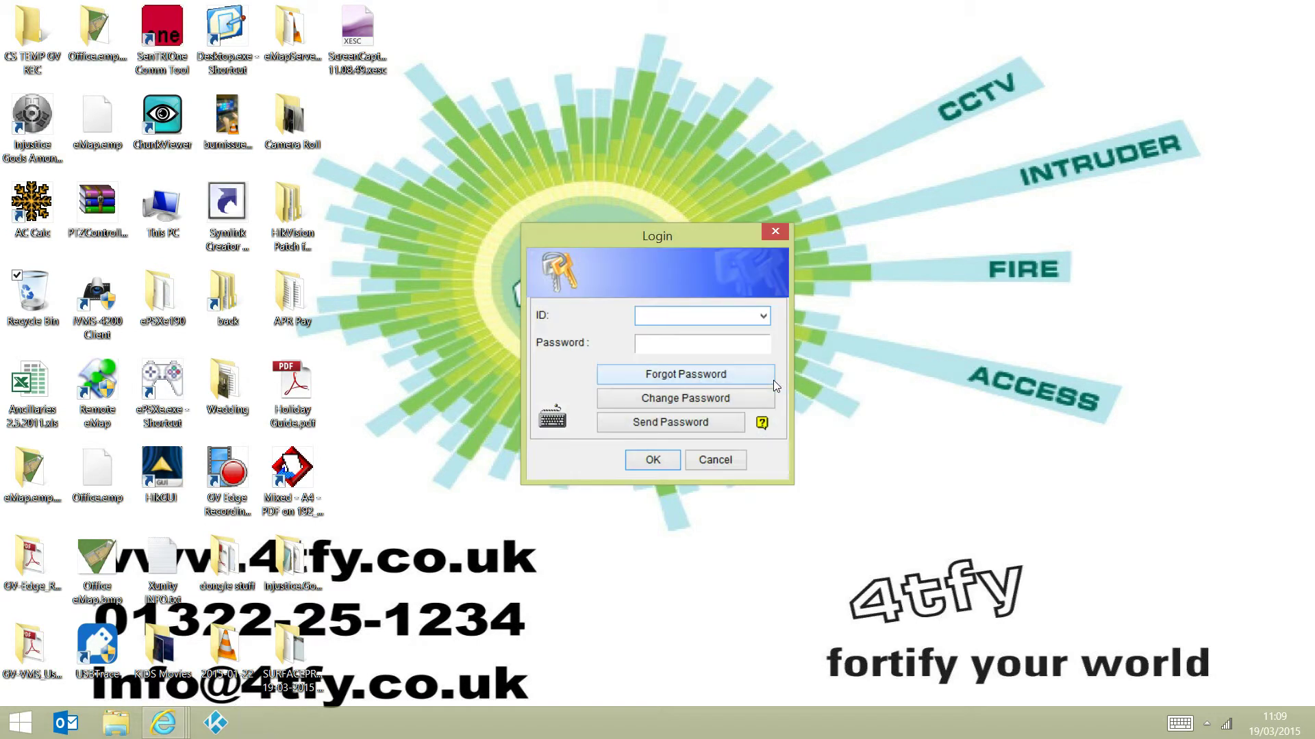
type("4tfy")
key("Tab")
type("•")
key("Return")
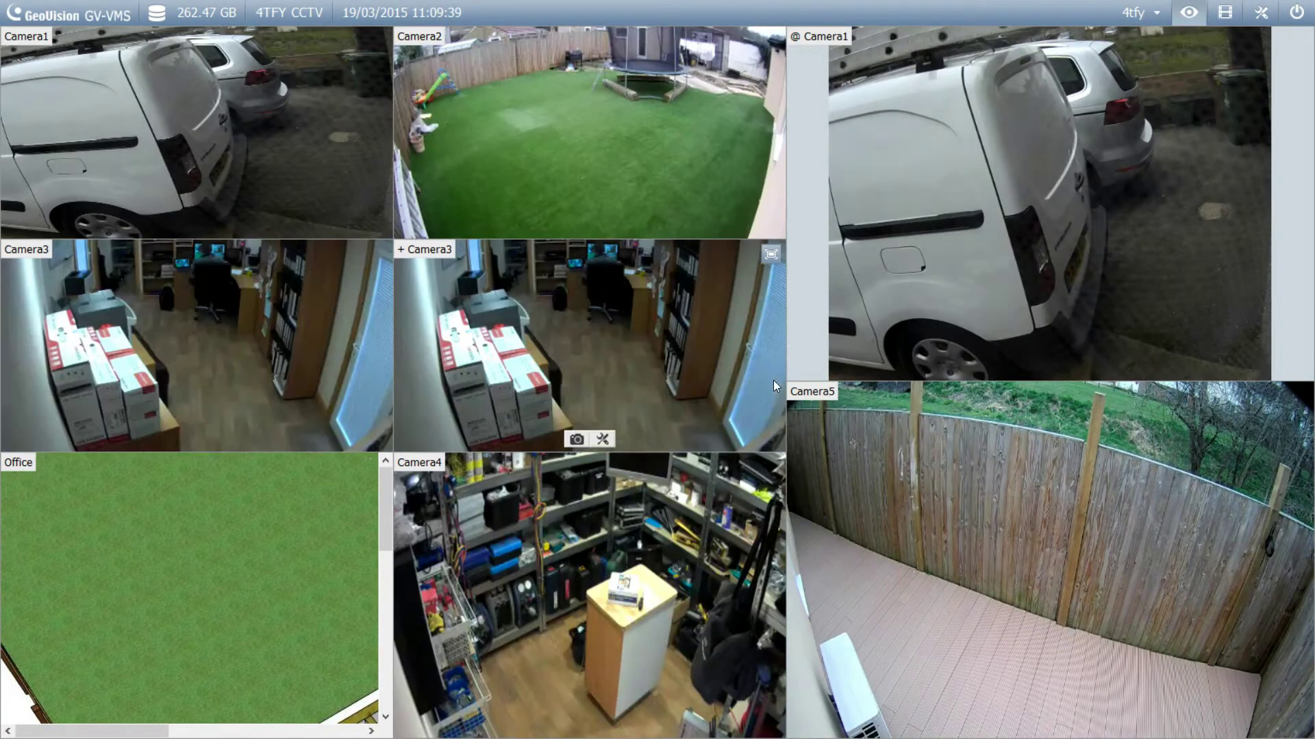
Fit the Office map to its view pane, and briefly open and close the Content List.
right_click(263, 558)
left_click(326, 635)
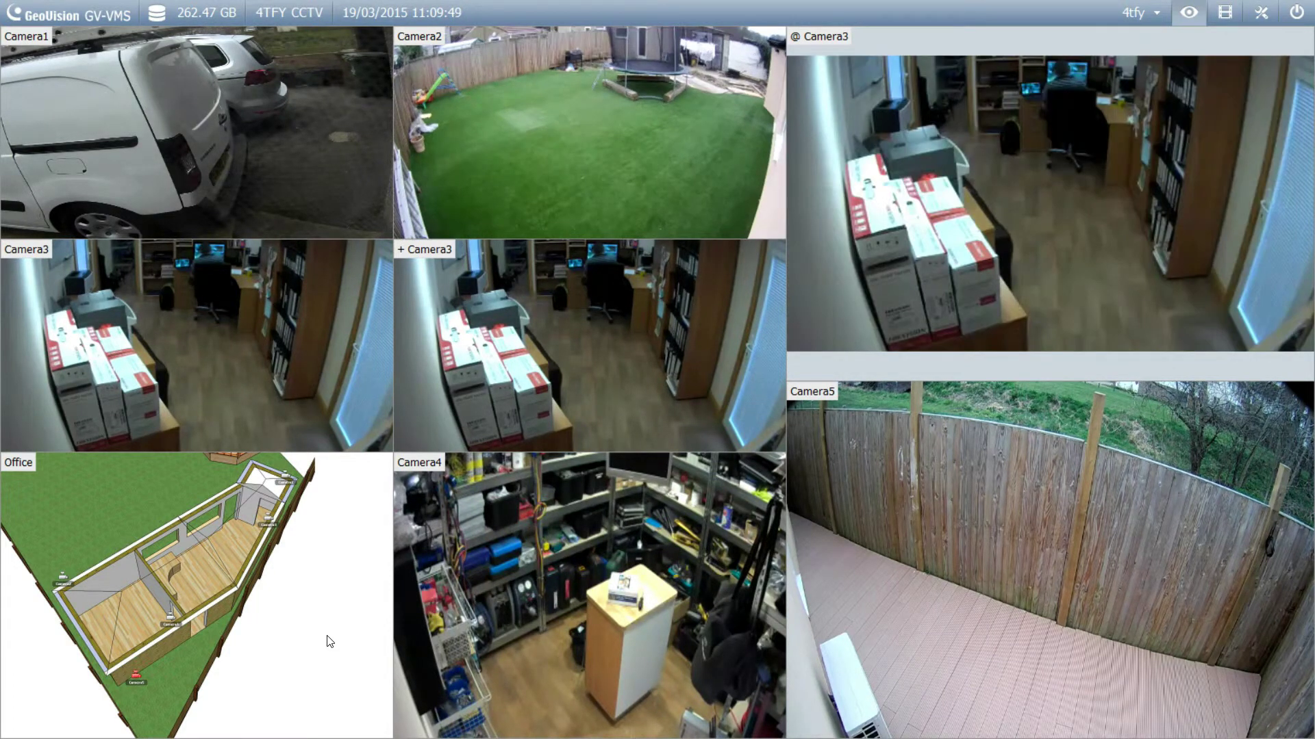
right_click(330, 642)
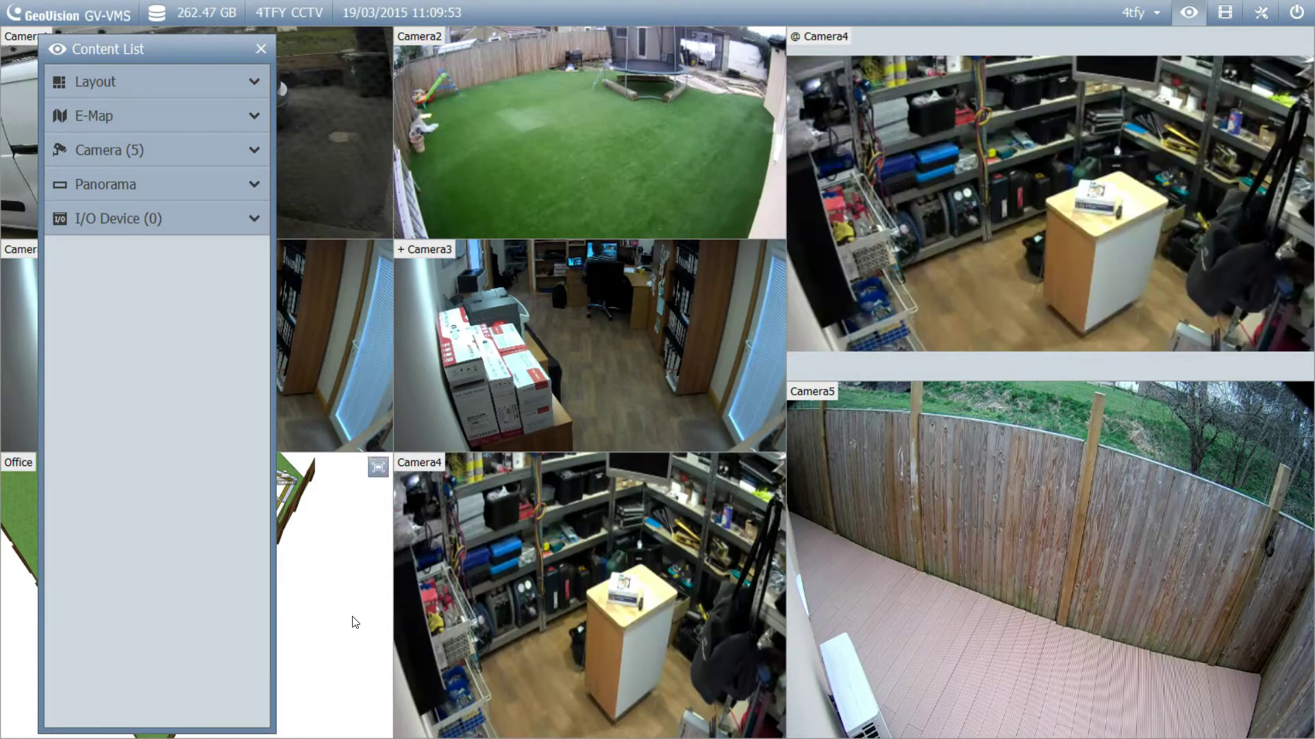
left_click(262, 47)
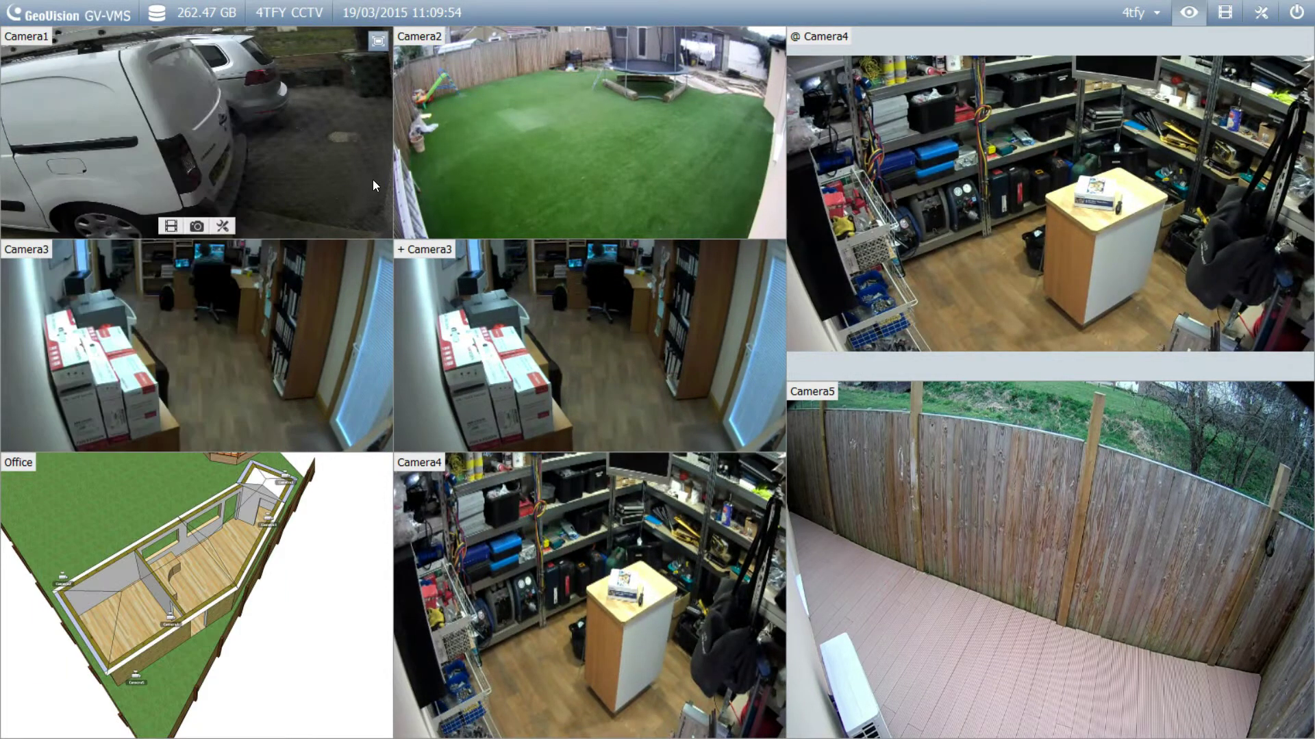
Delete the layout listed below External Cams from the Content List's layouts.
left_click(1260, 12)
left_click(1291, 44)
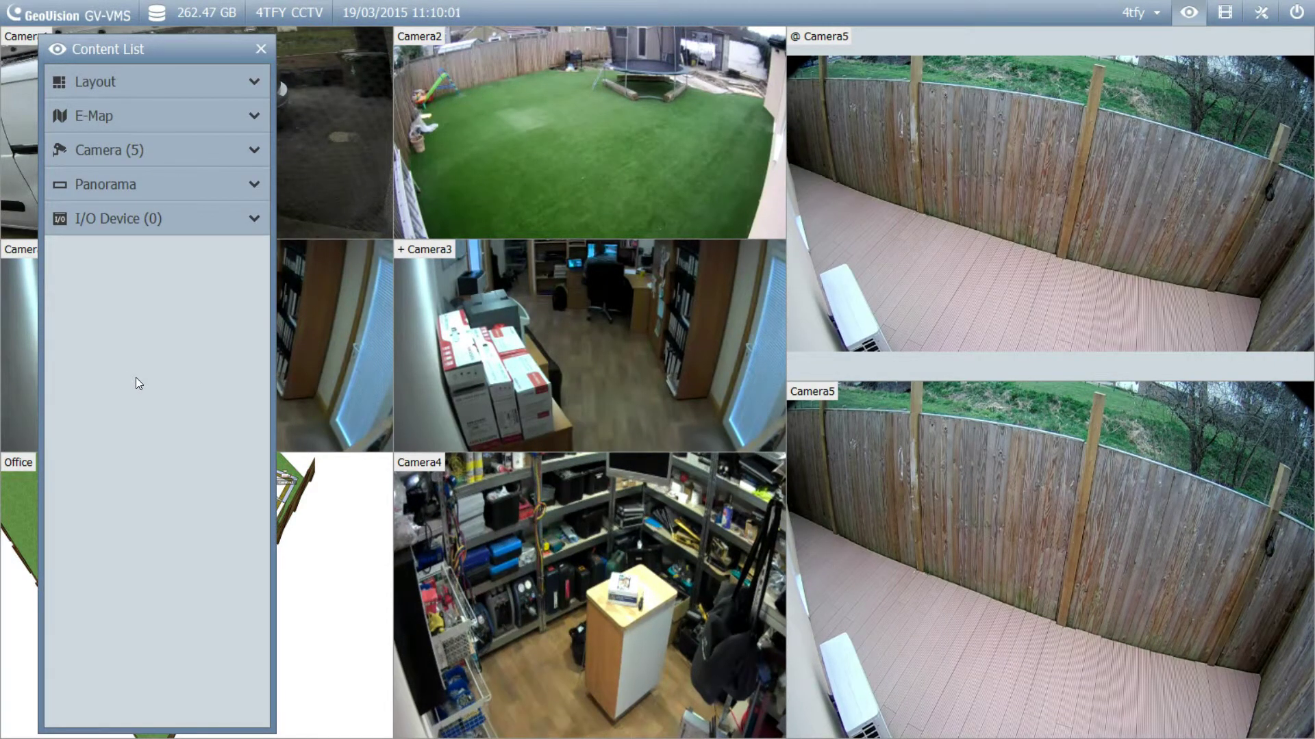
left_click_drag(125, 56, 178, 59)
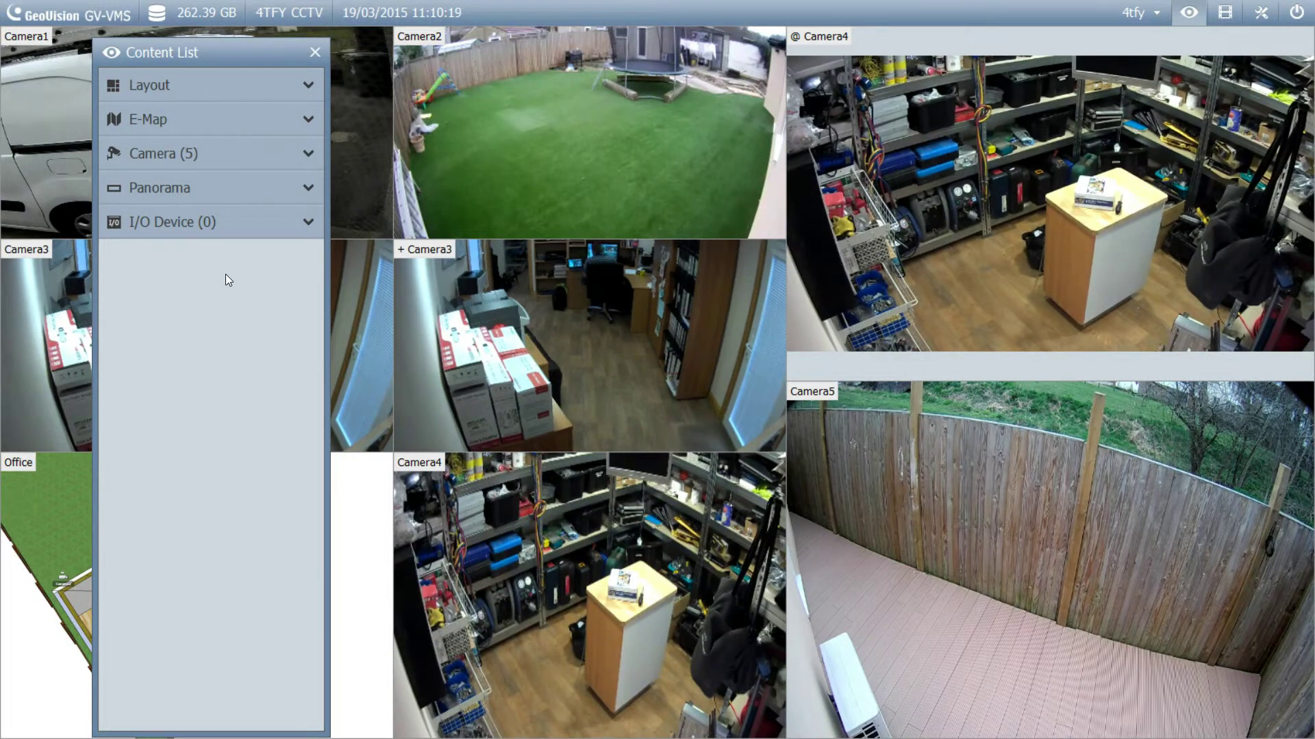
left_click(308, 85)
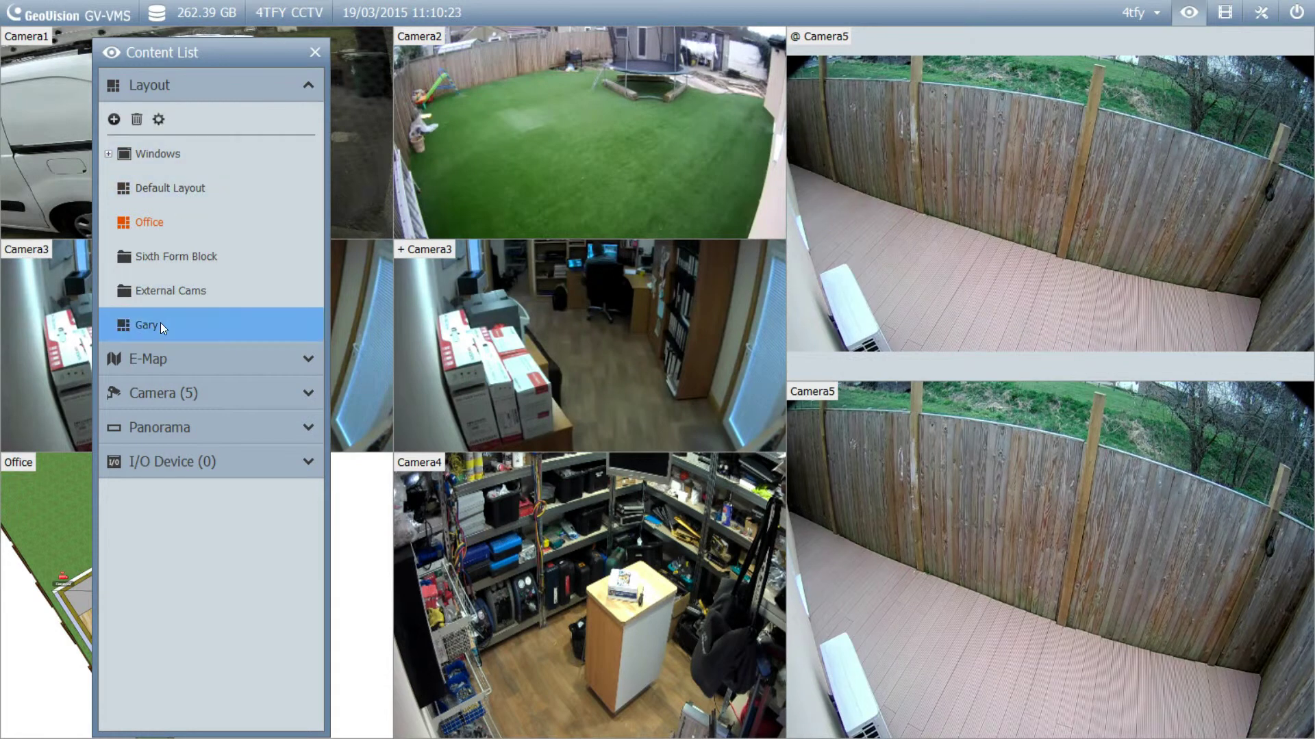
left_click(137, 120)
left_click(250, 432)
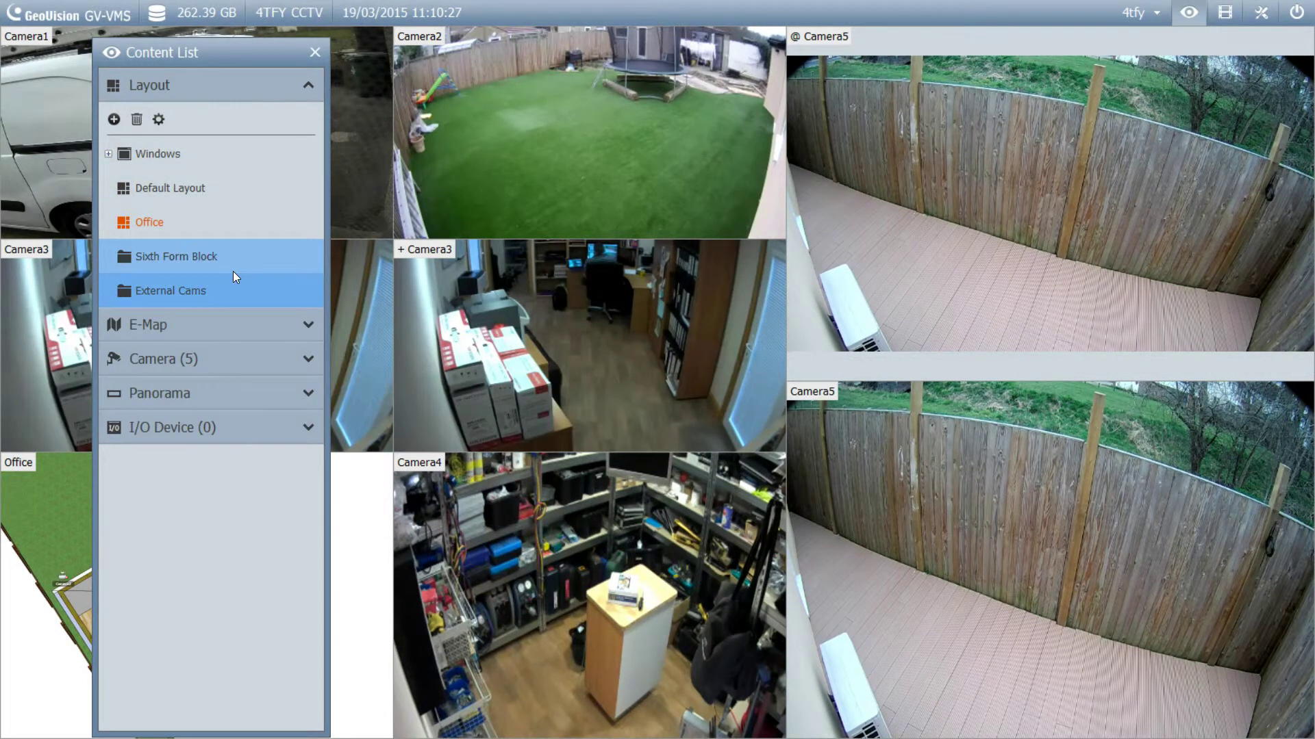
Display the Default Layout and switch back to the Office layout.
double_click(156, 187)
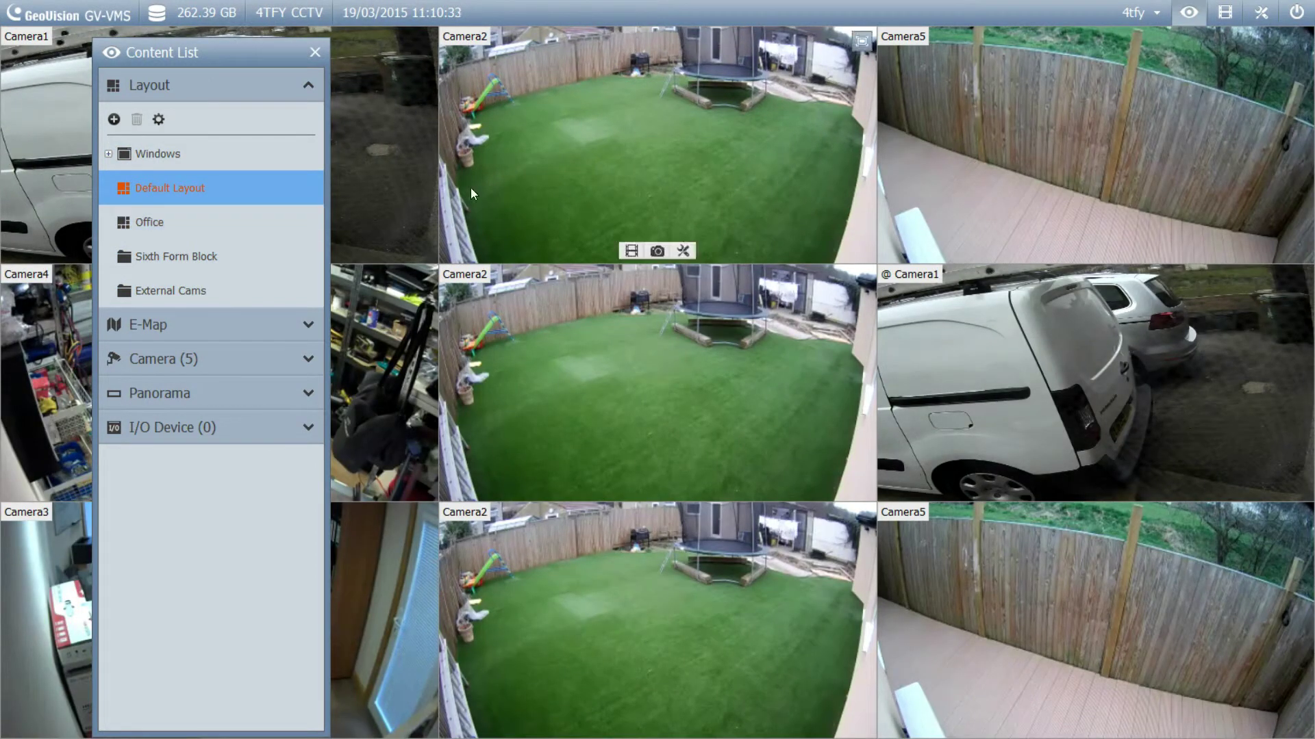
double_click(185, 229)
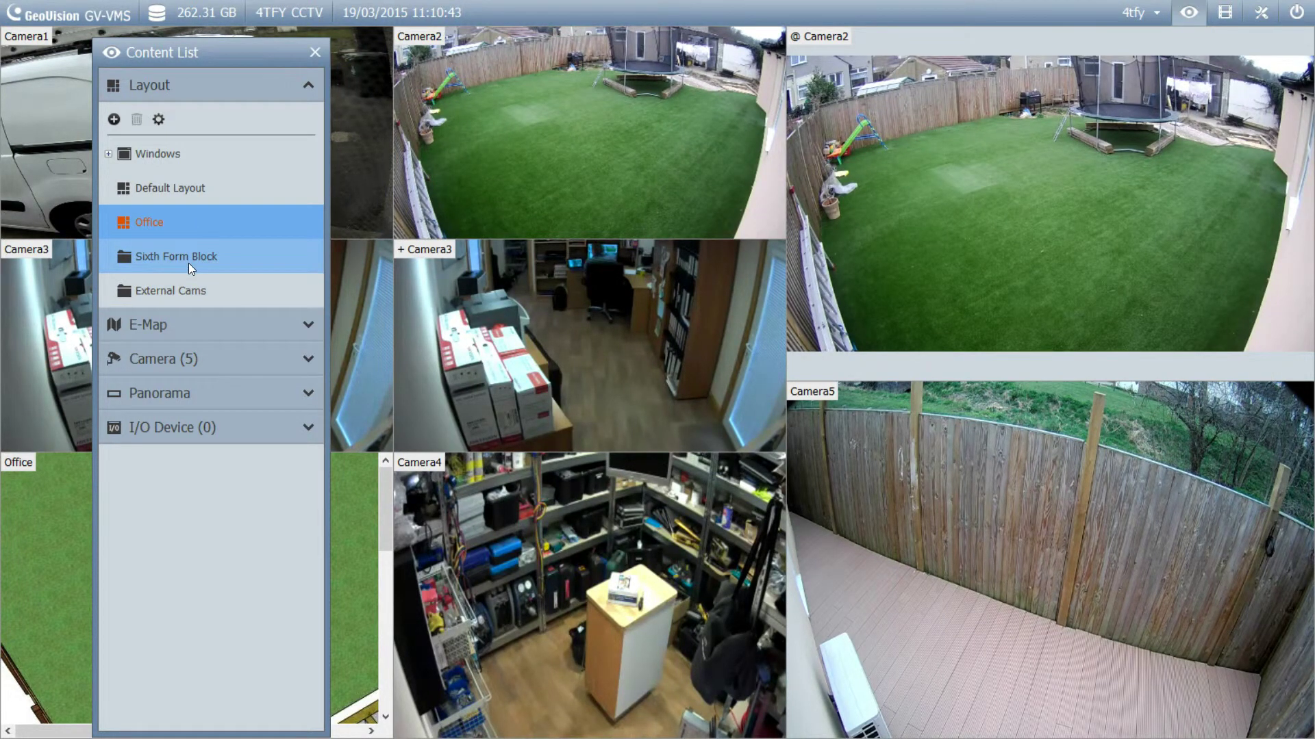
left_click(188, 263)
left_click(207, 291)
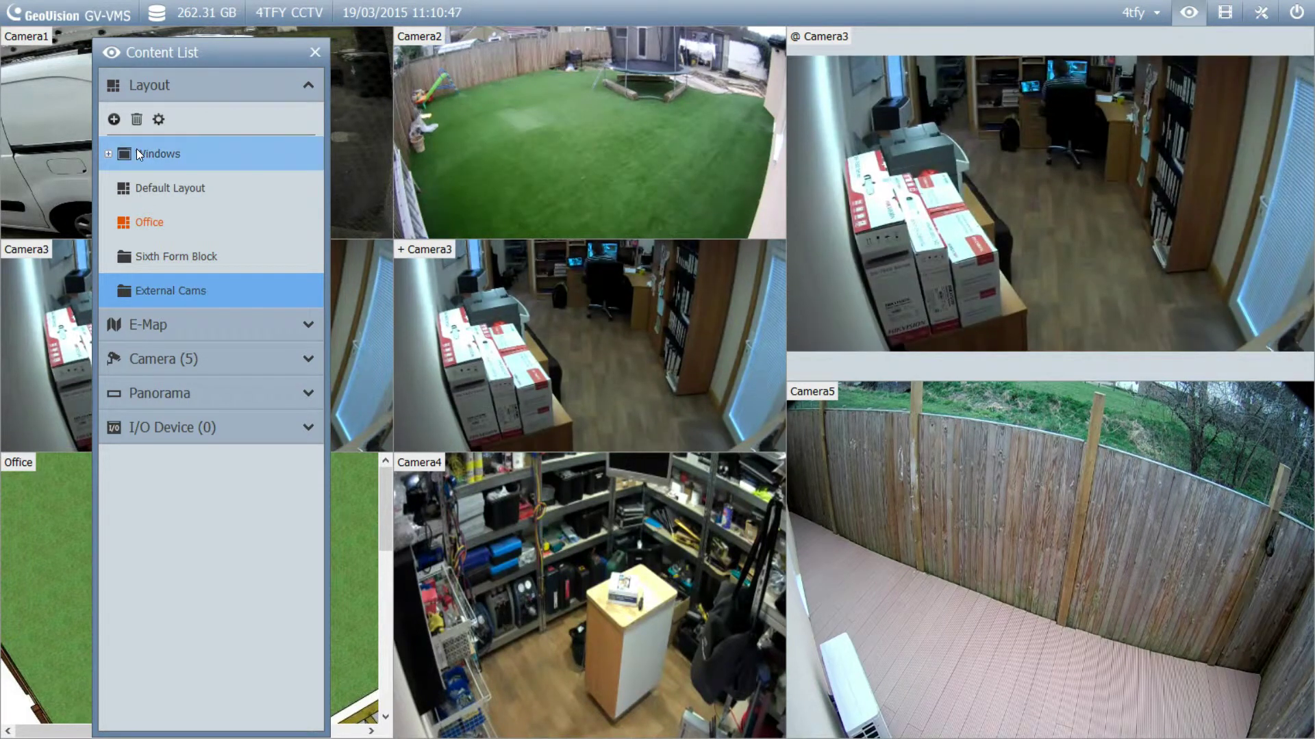
left_click(117, 121)
left_click(175, 176)
left_click(260, 323)
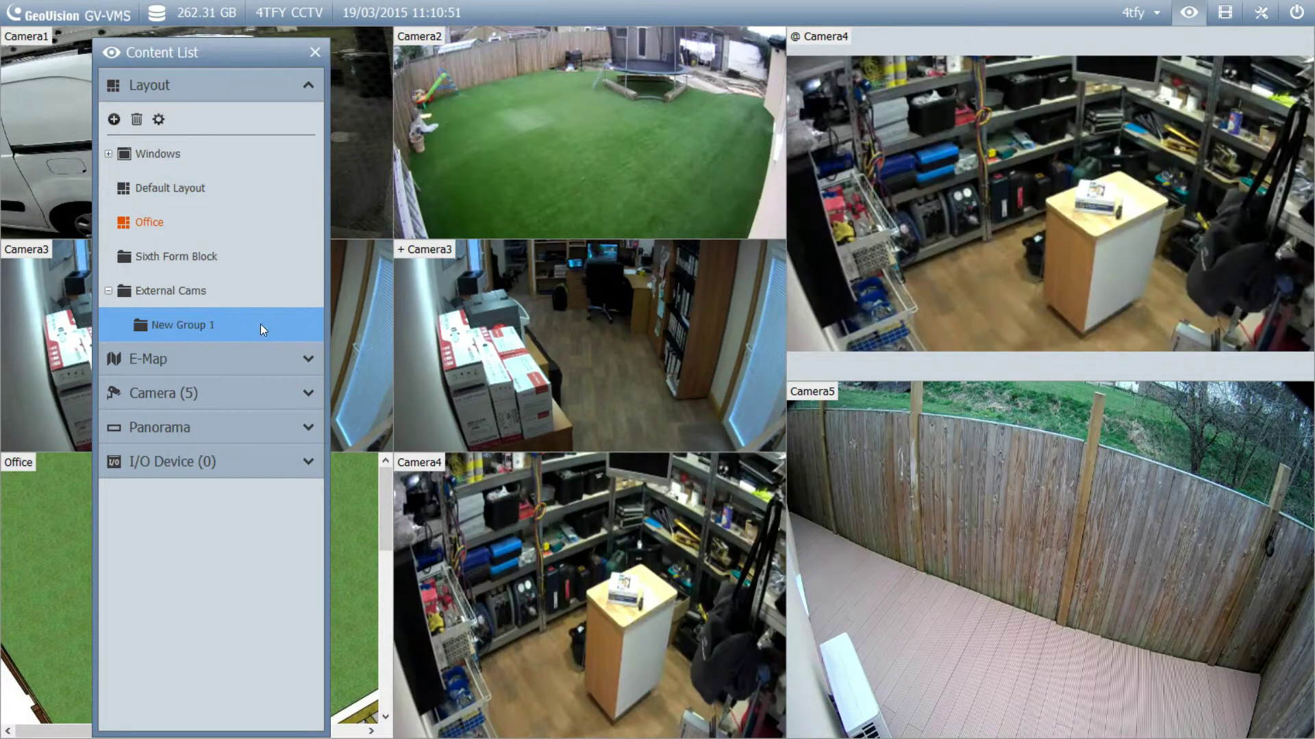
left_click(137, 119)
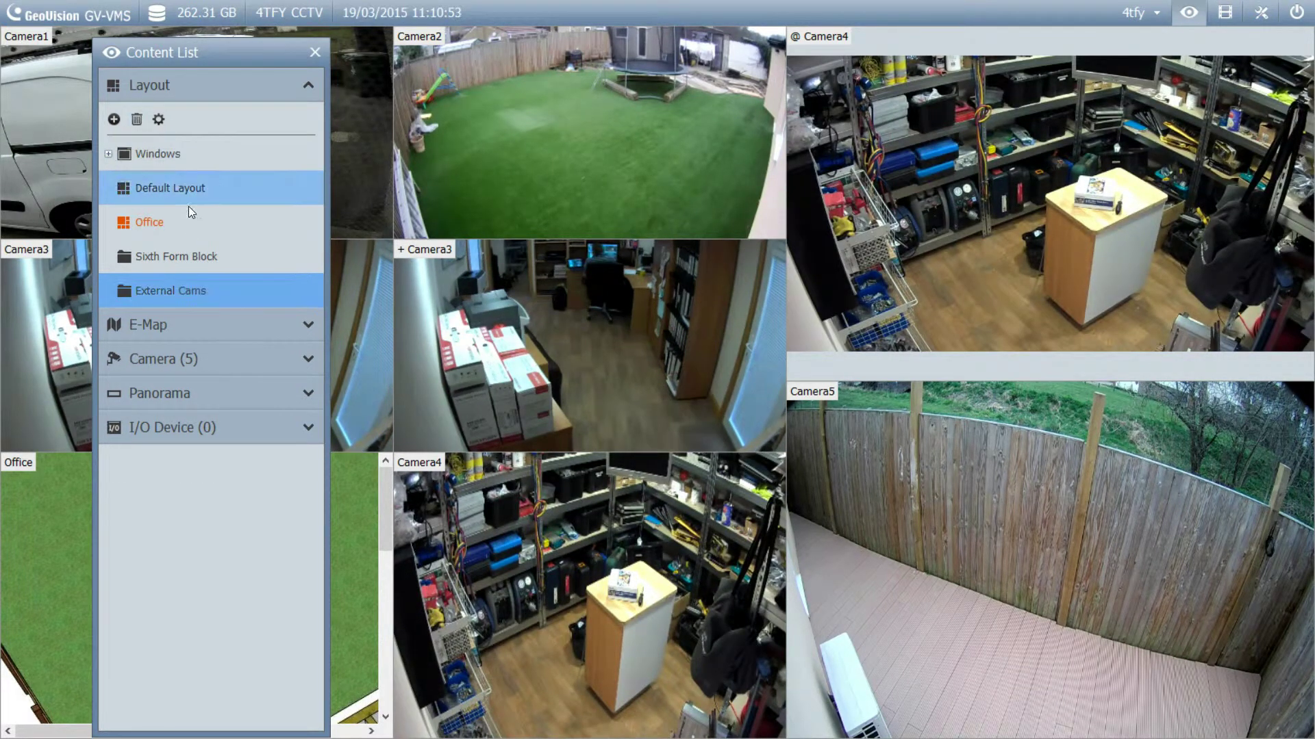
Add a layout group at the top level of the layout list, named with the person's first name.
left_click(156, 166)
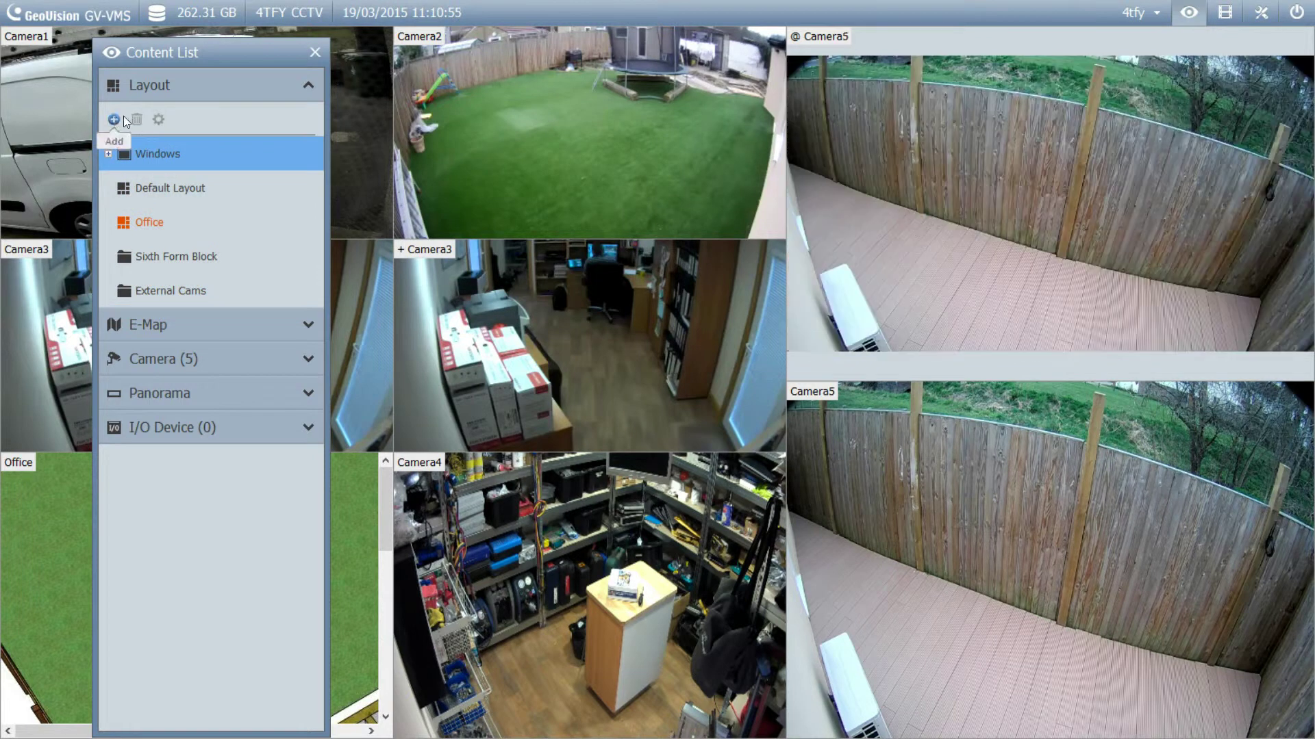
left_click(114, 119)
left_click(158, 176)
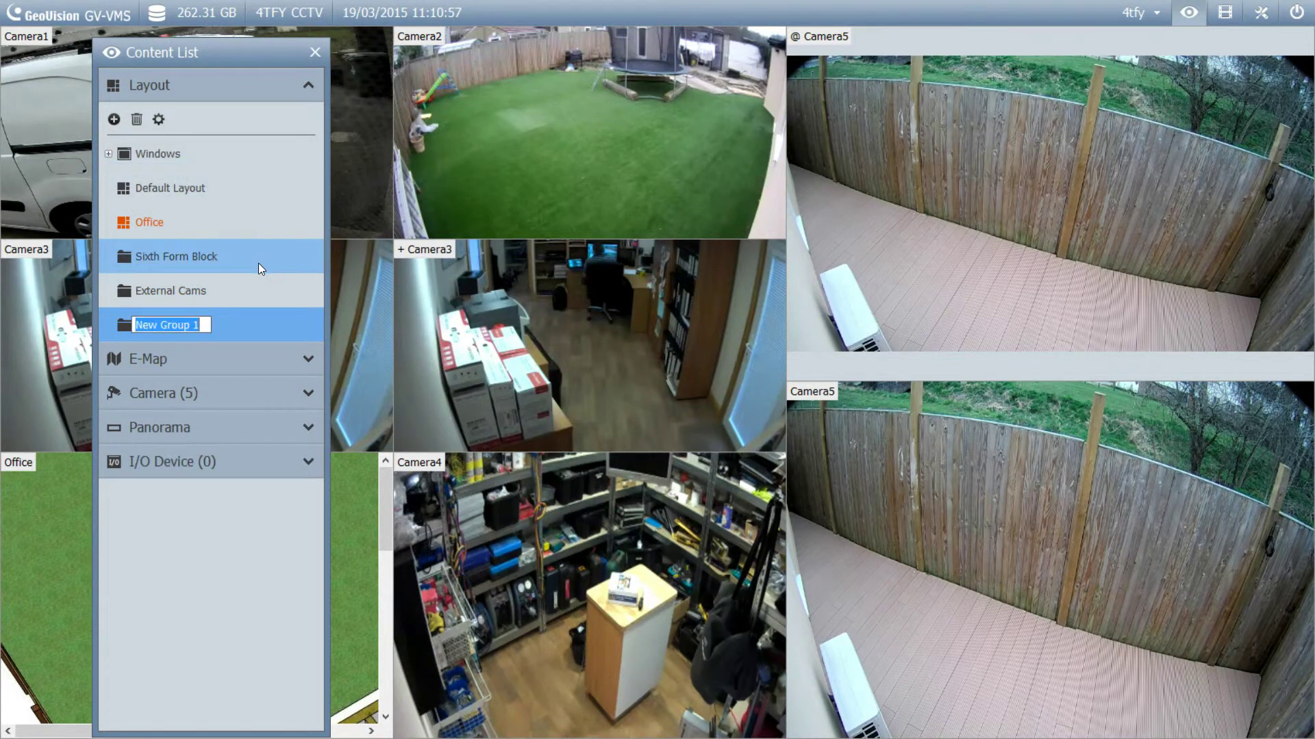
type("Gary")
key("Return")
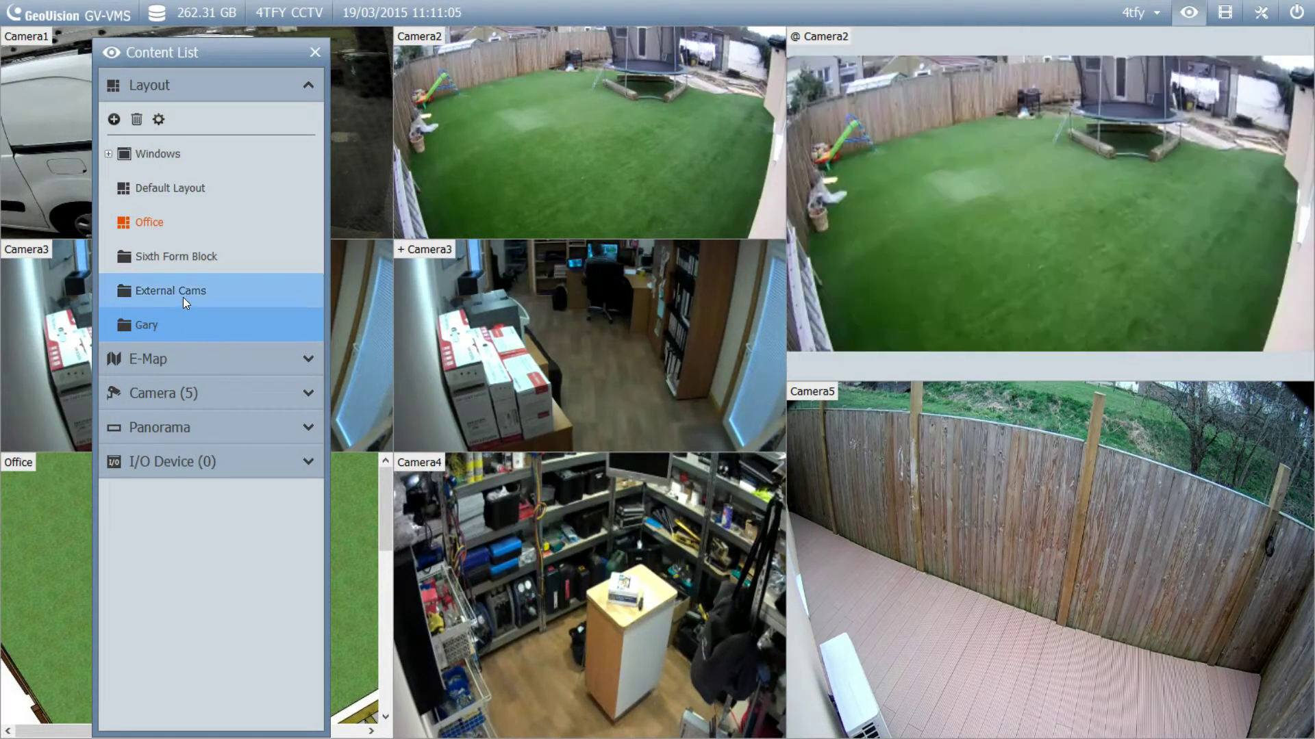
Start a new layout inside the group below External Cams, naming it with the person's first name followed by "layout".
left_click(181, 262)
left_click(168, 326)
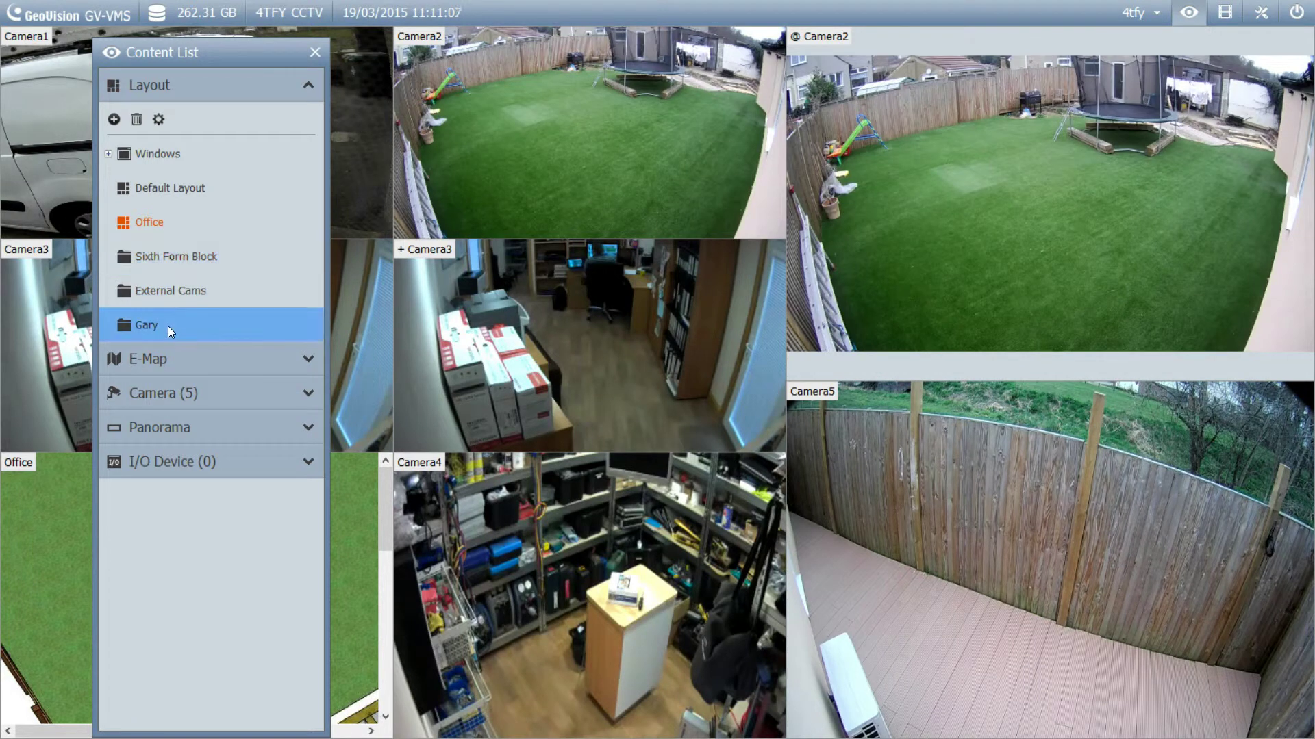
left_click(176, 286)
left_click(173, 326)
left_click(114, 120)
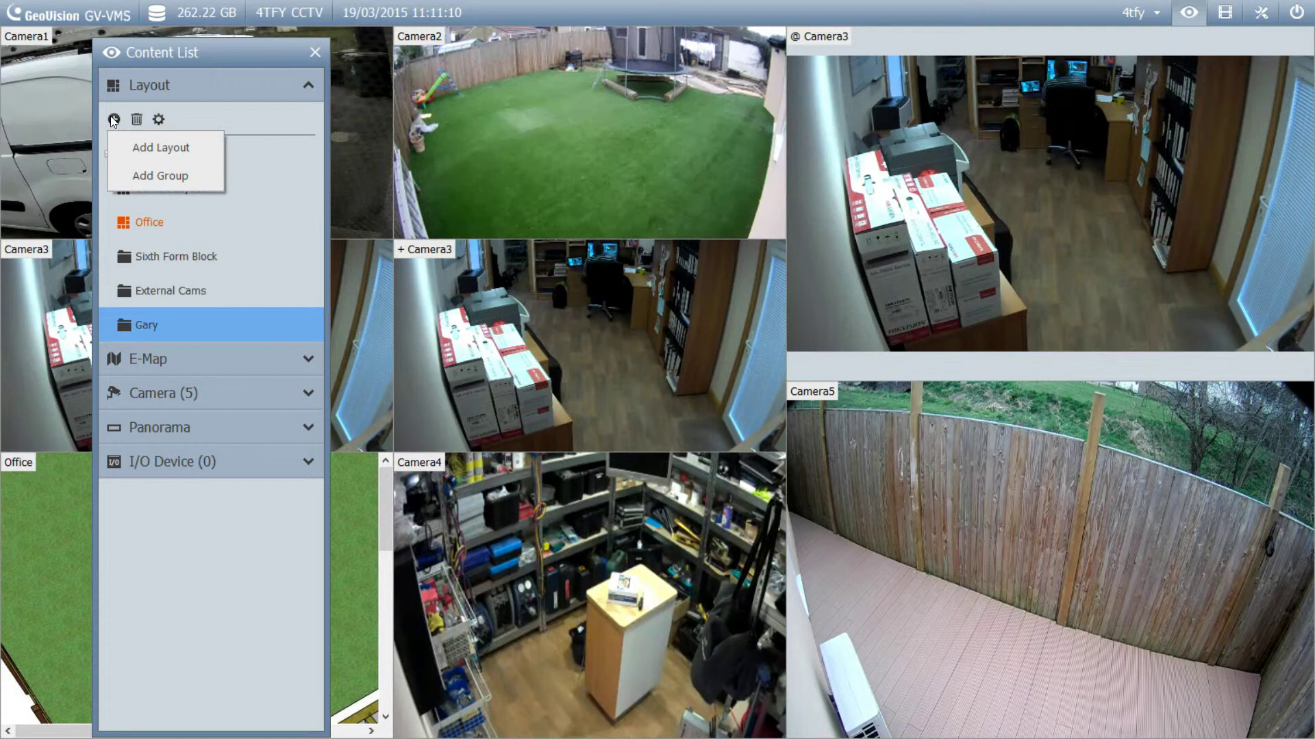
left_click(146, 151)
type("Ga")
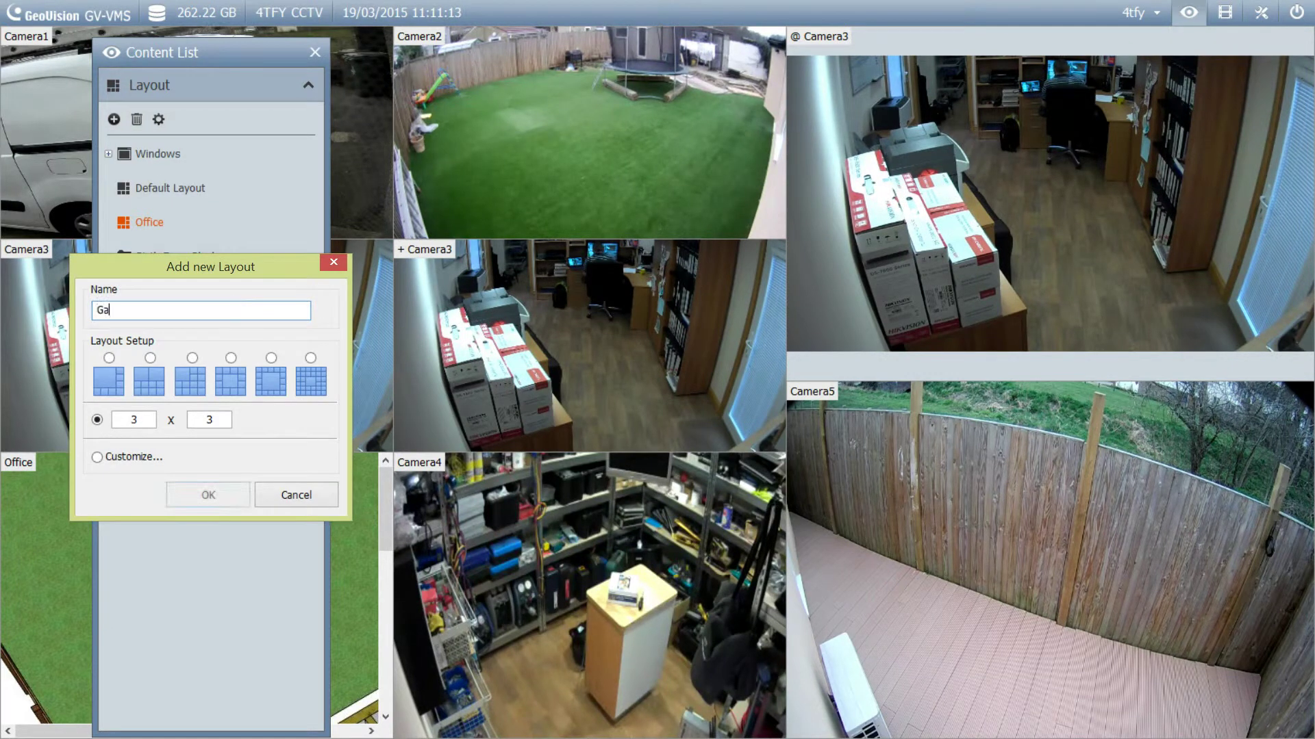
type("ry la")
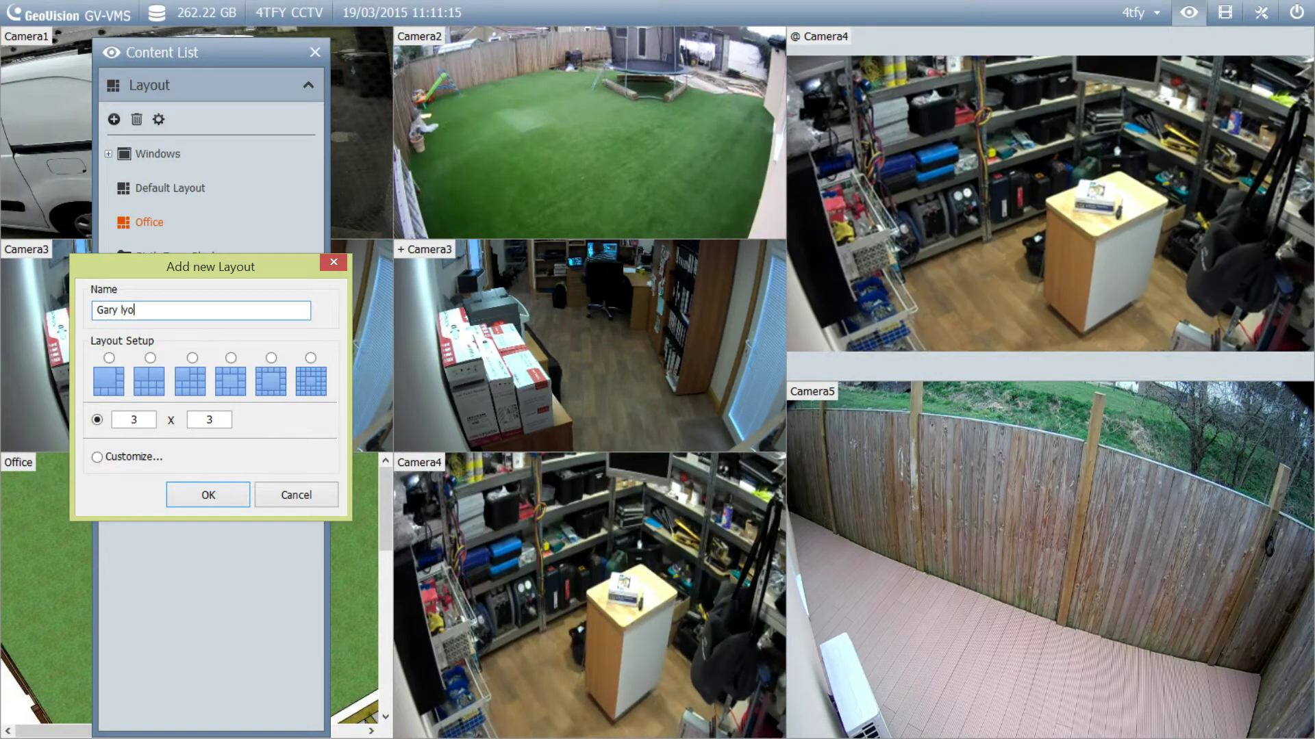
type("yout")
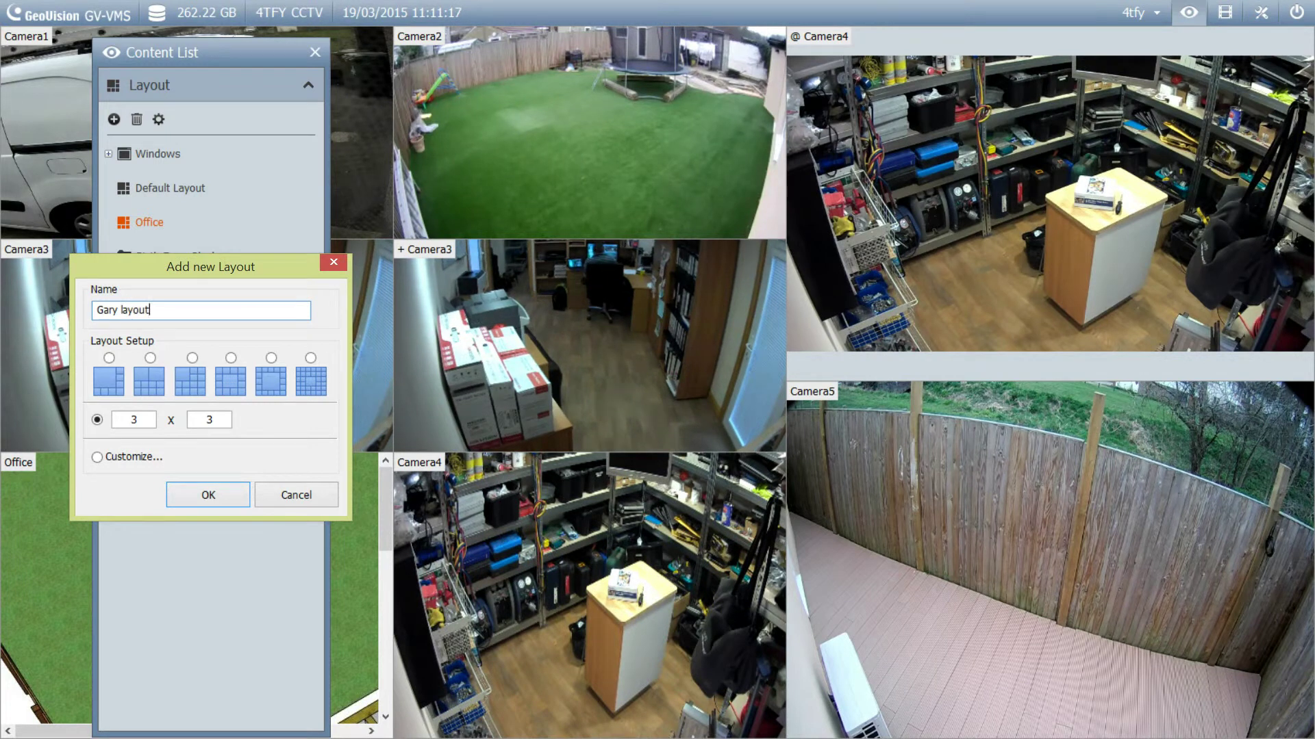
Try several preset arrangements for the new layout, as well as grid sizes of 9 x 9 and 9 x 10.
left_click(150, 359)
left_click(192, 358)
left_click(231, 359)
left_click(271, 358)
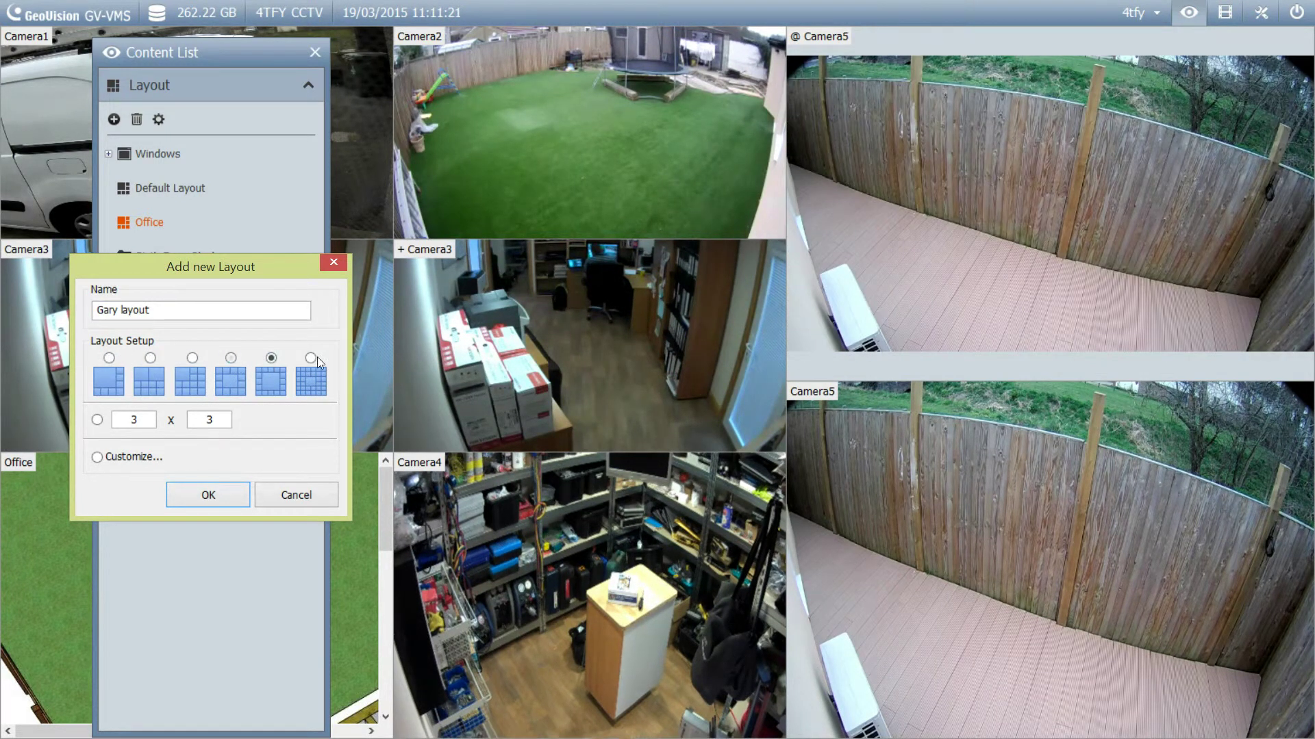
left_click(96, 420)
double_click(113, 420)
type("9")
key("Tab")
type("9")
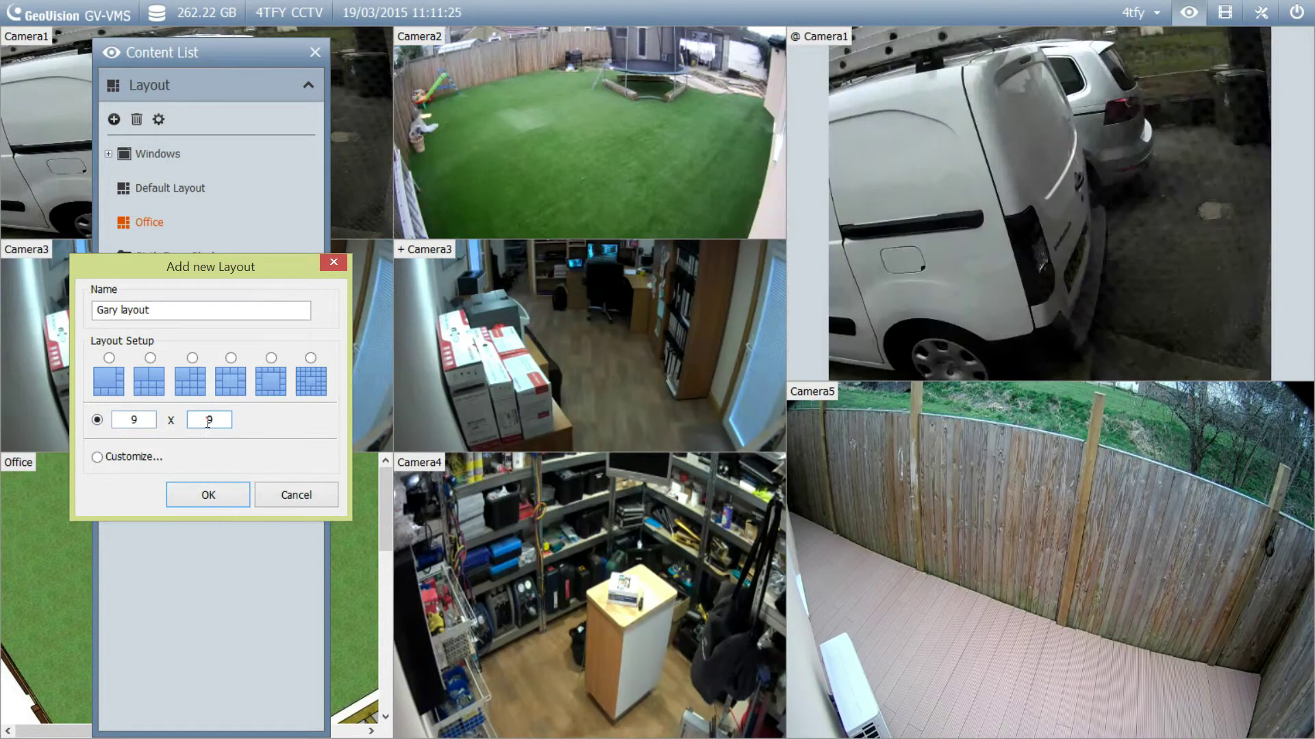
key("BackSpace")
type("10")
Choose a customized arrangement for the layout and merge the grid's top-left 2-column by 3-row block into one cell.
left_click(98, 458)
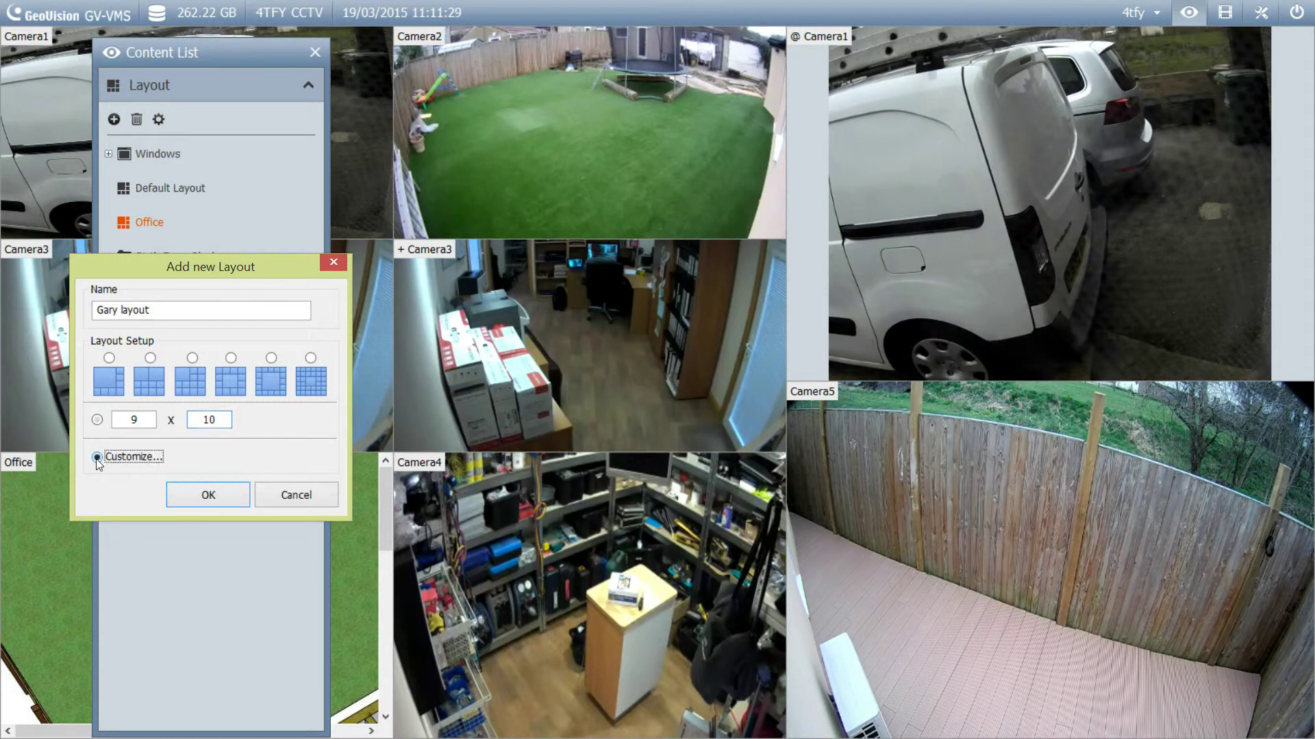
left_click(219, 492)
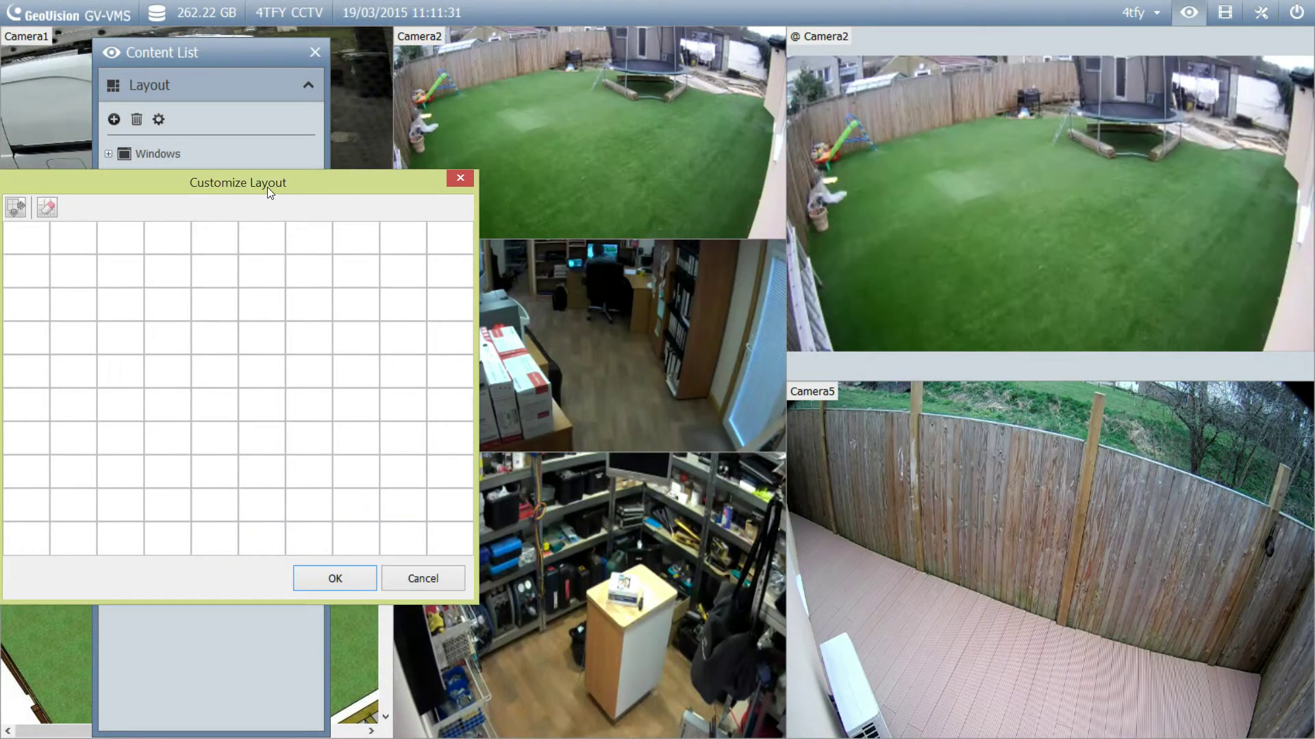
left_click_drag(267, 183, 481, 183)
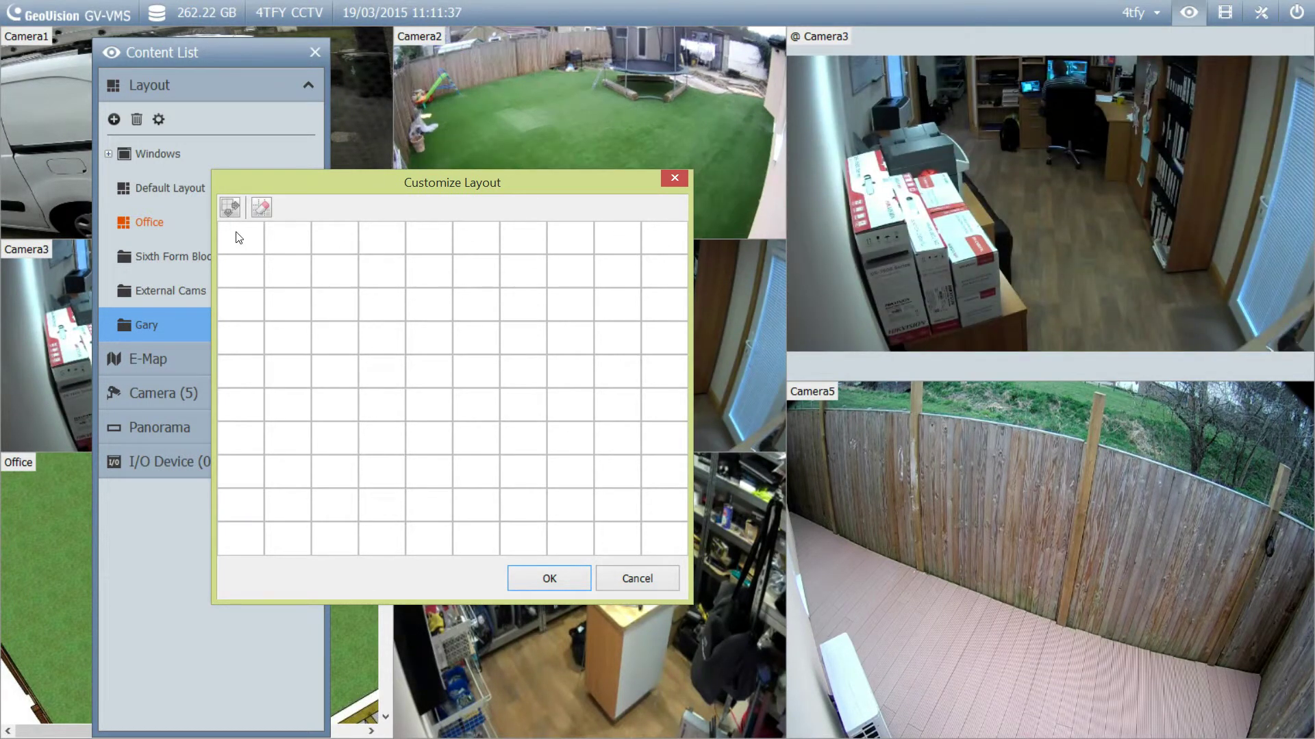
left_click_drag(235, 236, 289, 305)
left_click(222, 210)
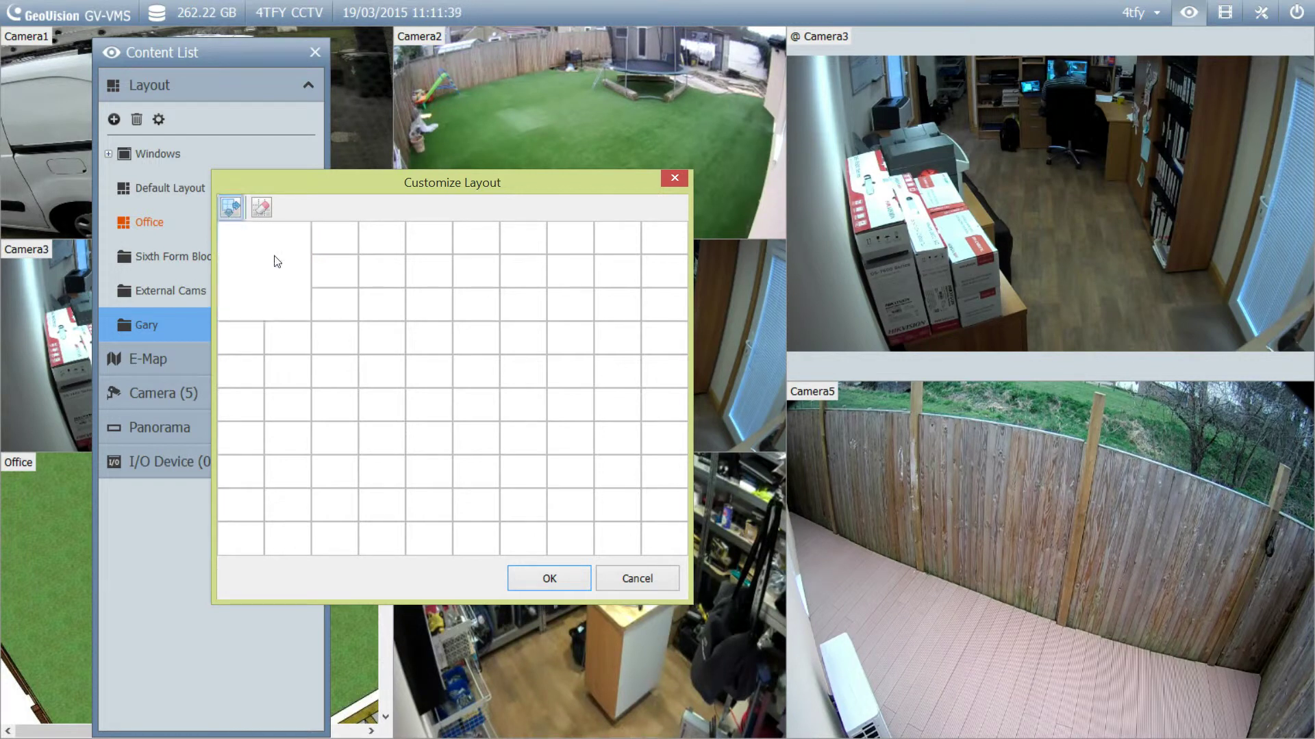
Merge the adjacent 6-column by 3-row block in the top rows and the 6-column by 7-row block in the grid's lower-left corner.
left_click_drag(336, 241, 570, 300)
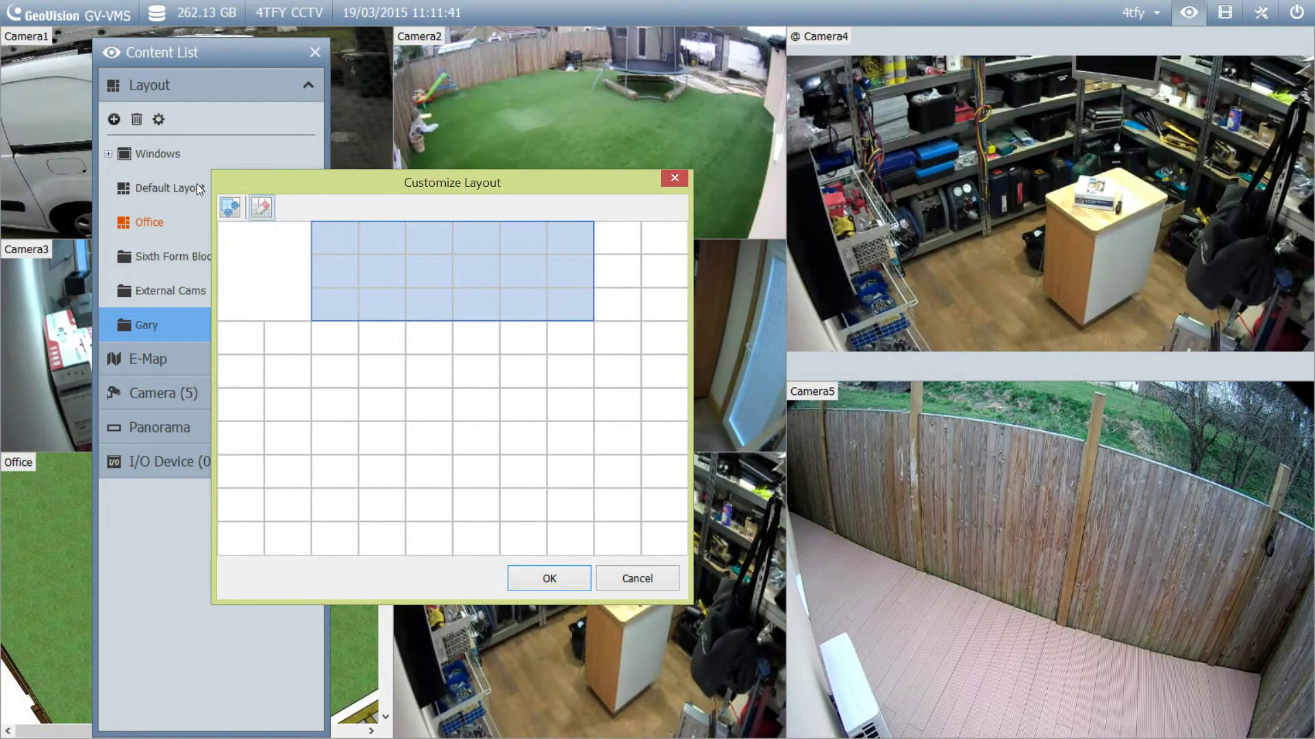
left_click(229, 208)
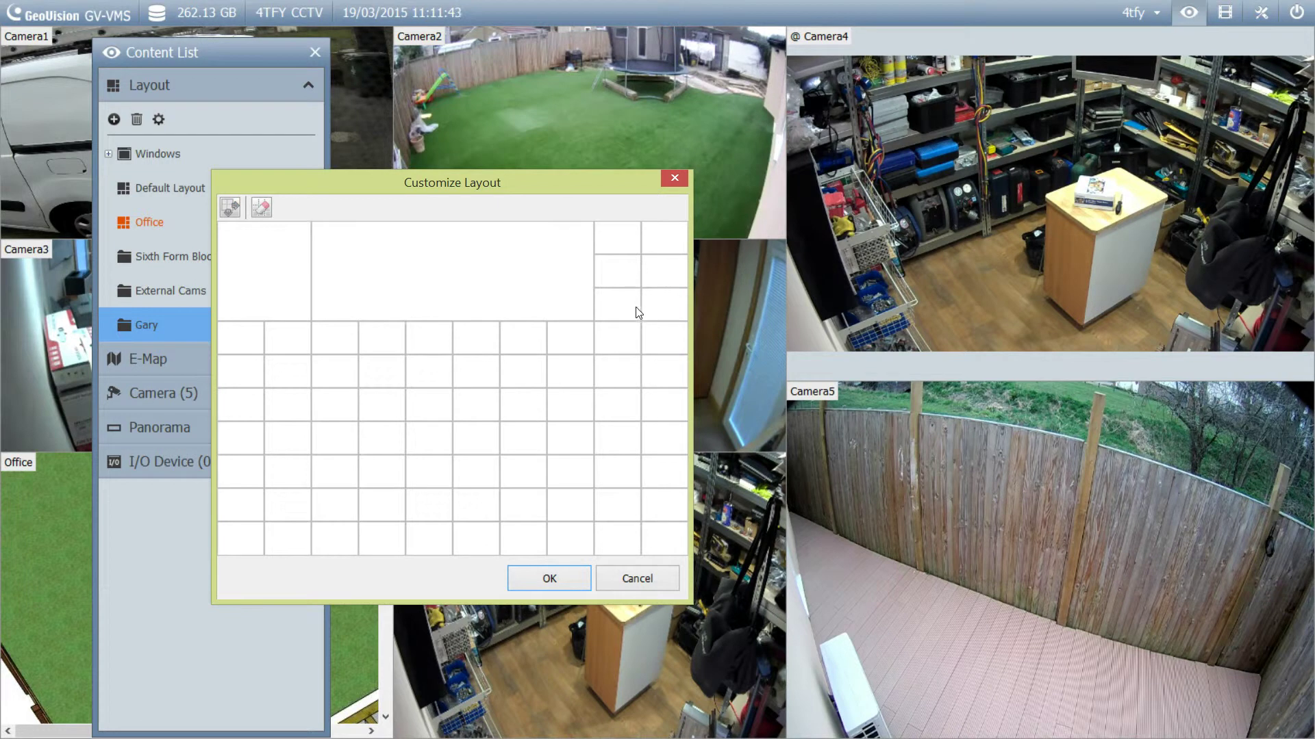
left_click_drag(248, 336, 462, 524)
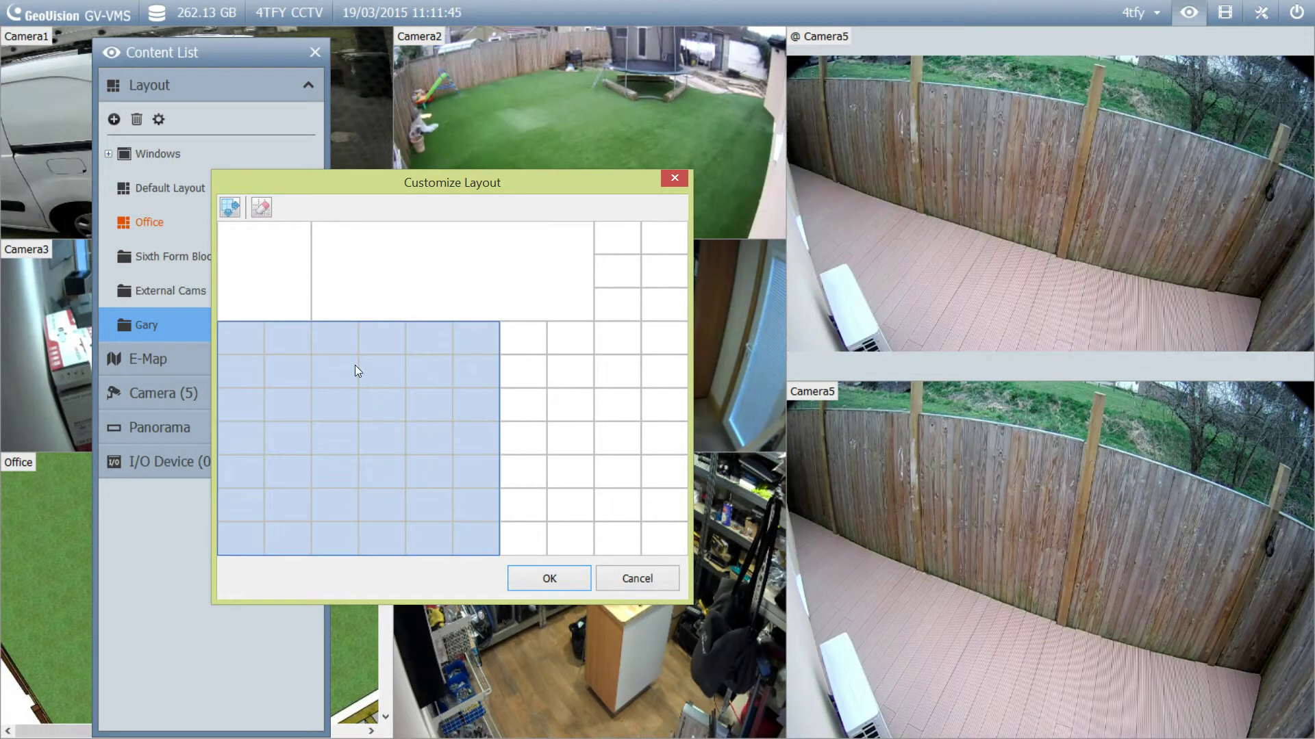
left_click(236, 211)
Merge the 4-column by 3-row block beside the large lower-left cell and the two 2 x 2 blocks directly beneath it.
left_click(536, 340)
left_click_drag(536, 340, 655, 399)
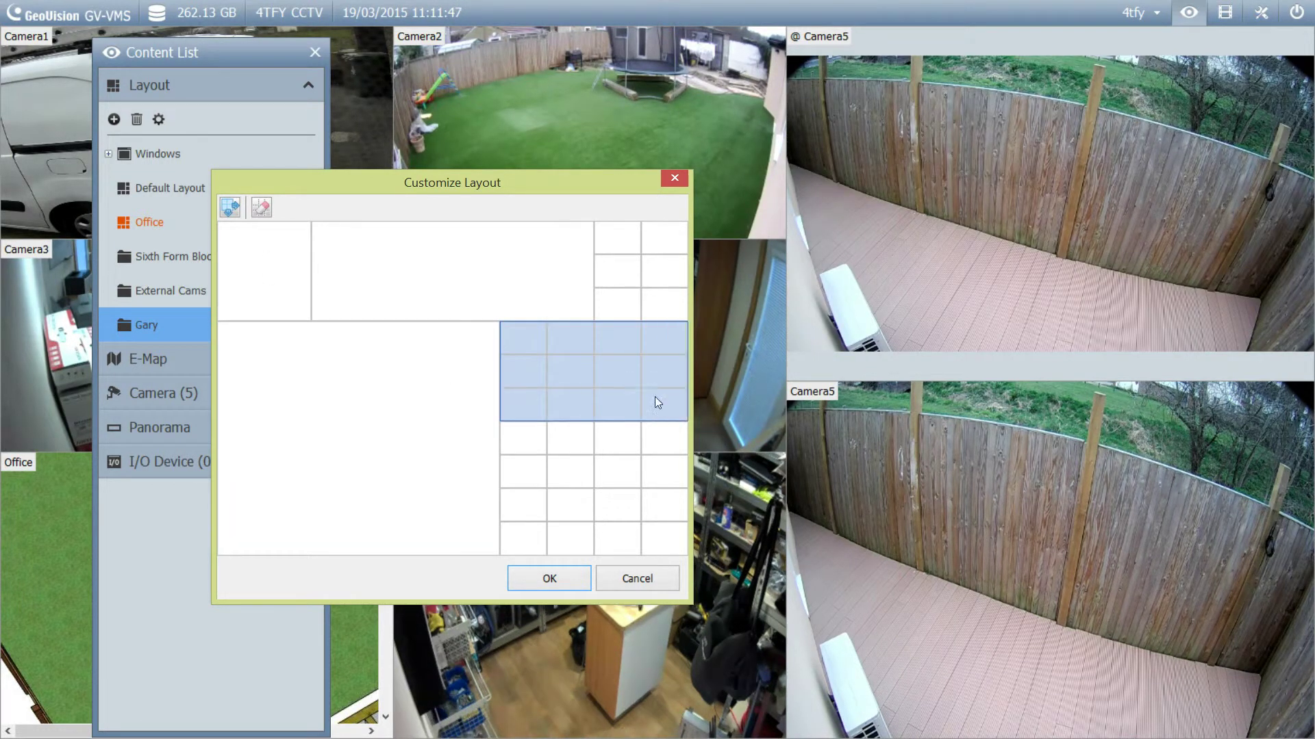
left_click(230, 207)
left_click_drag(538, 434, 669, 463)
left_click(230, 208)
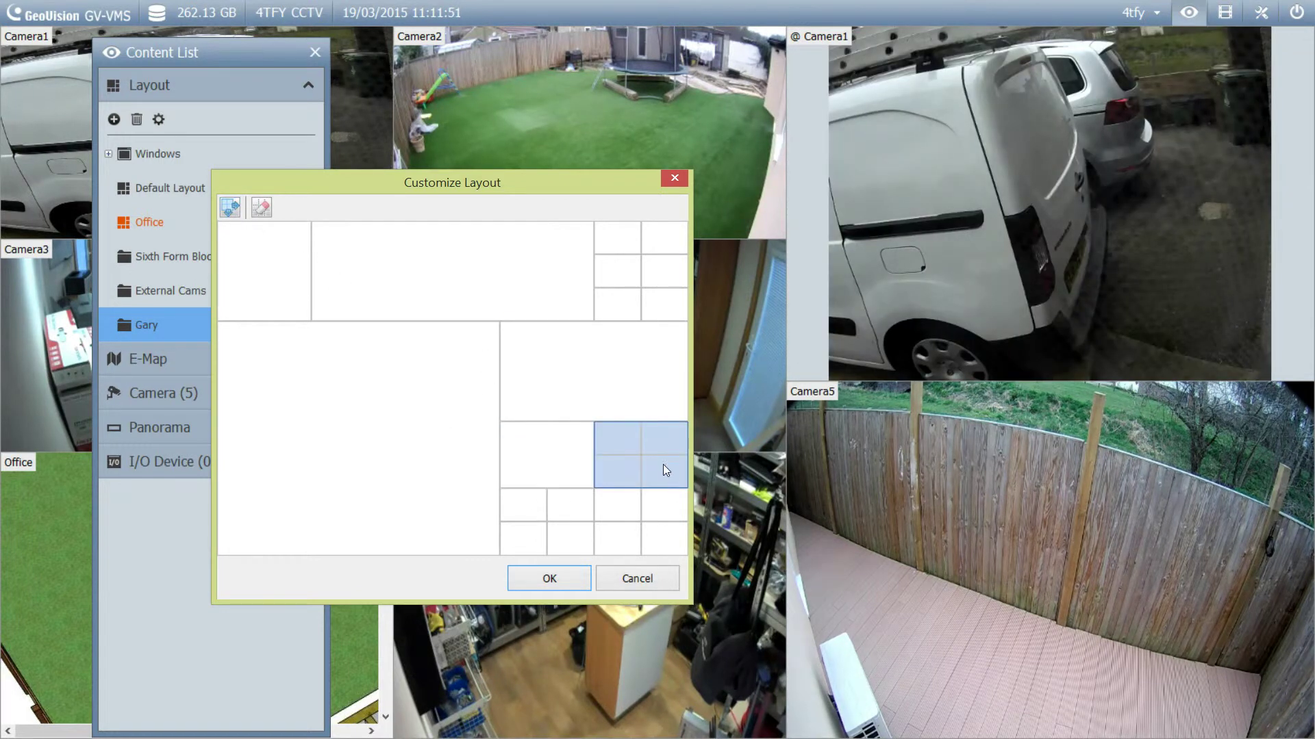
left_click(230, 207)
Merge the two remaining 2 x 2 blocks in the grid's bottom rows and accept the customized layout.
left_click(545, 512)
left_click_drag(547, 517, 667, 544)
left_click(230, 207)
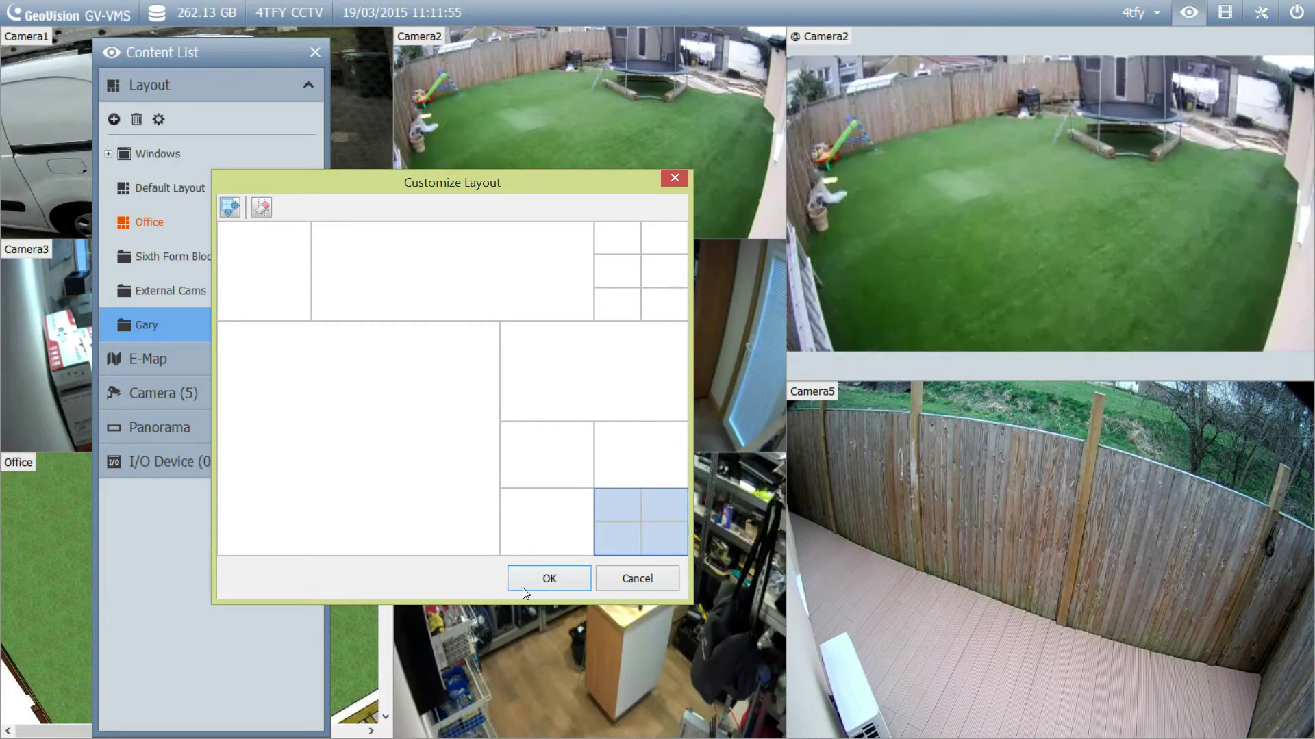
left_click(230, 208)
left_click(515, 576)
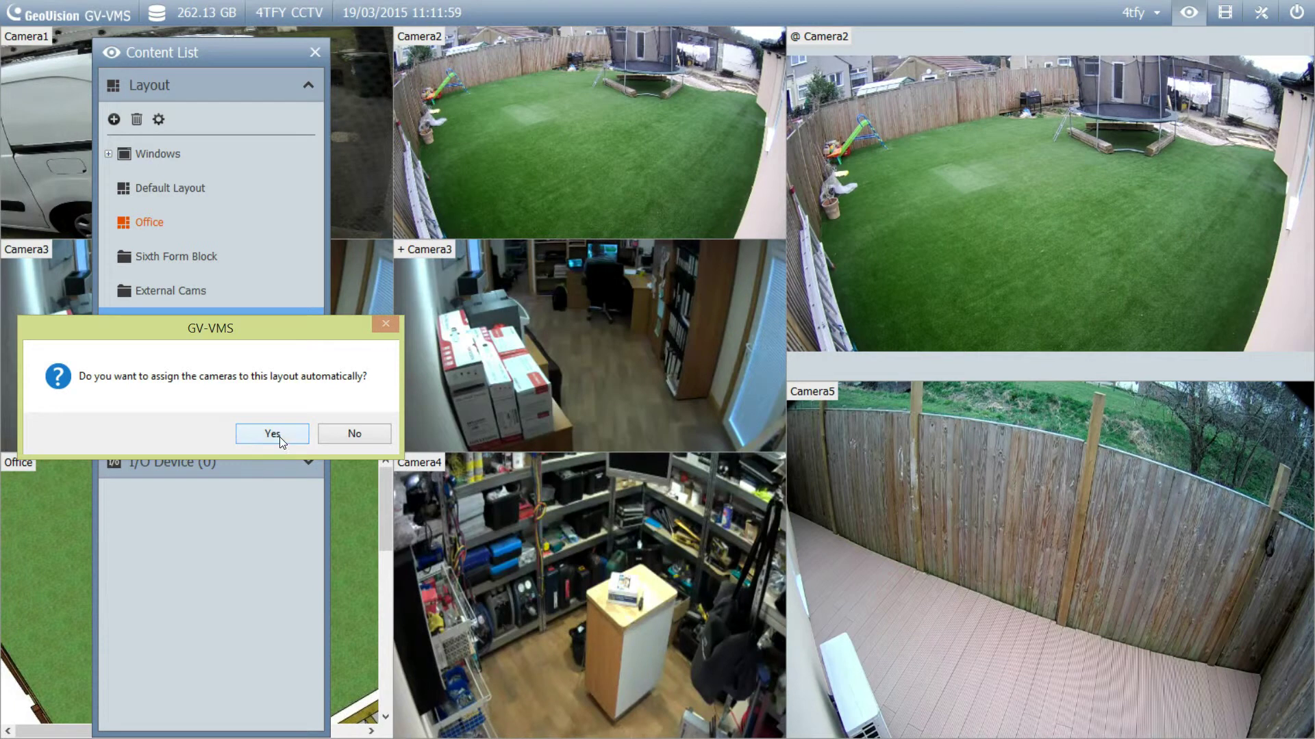
Assign the cameras to the new customized layout automatically and move the Content List off the upper camera views.
left_click(272, 434)
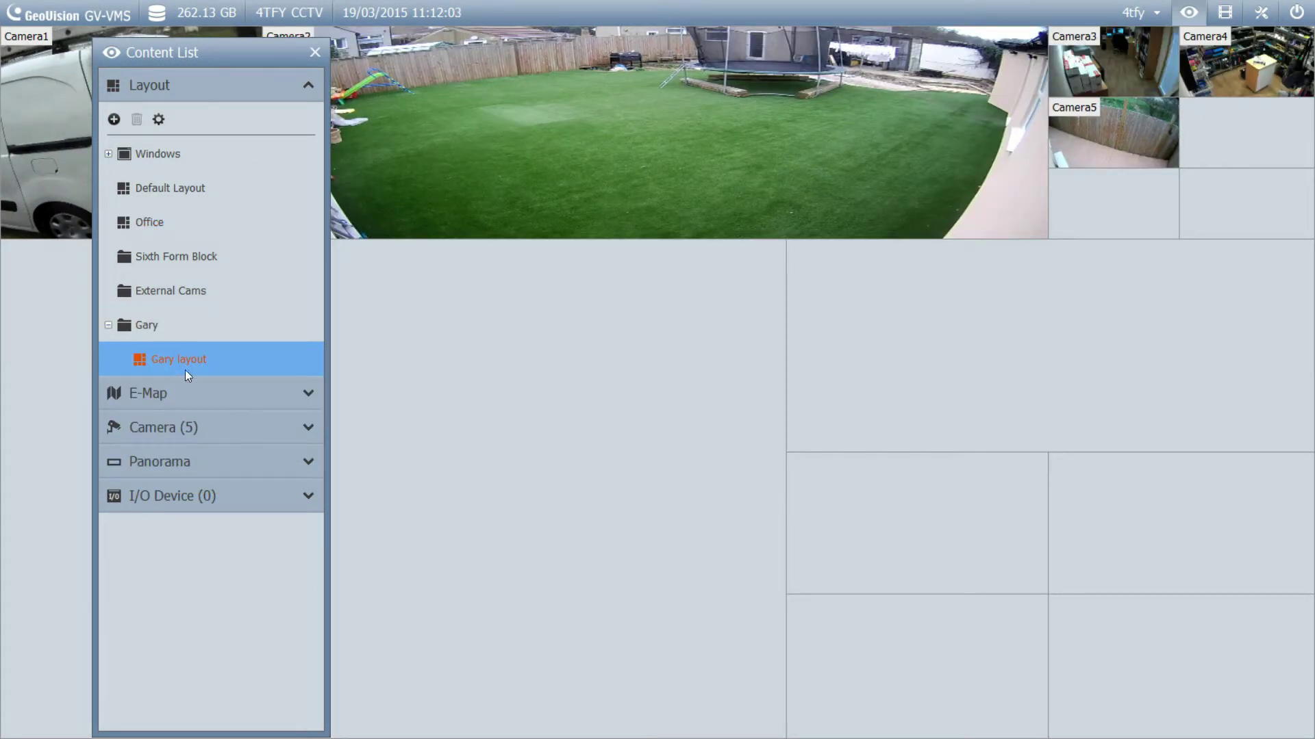
mouse_move(155, 357)
left_mouse_down()
mouse_move(190, 294)
mouse_move(165, 286)
mouse_move(256, 335)
mouse_move(150, 363)
left_mouse_up()
left_click_drag(178, 52, 196, 263)
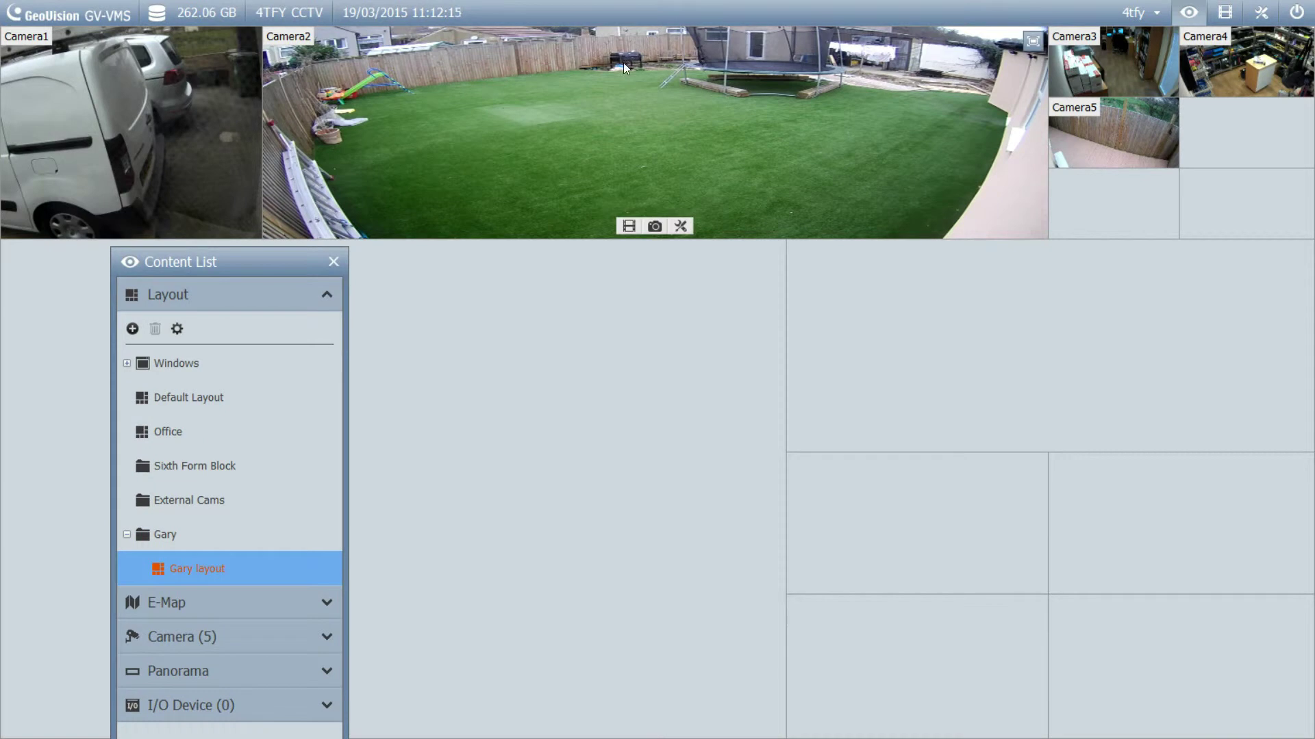
Turn on Keep Image Ratio in the properties of the Camera2 view.
left_click(690, 220)
left_click(733, 199)
left_click(554, 385)
left_click(649, 428)
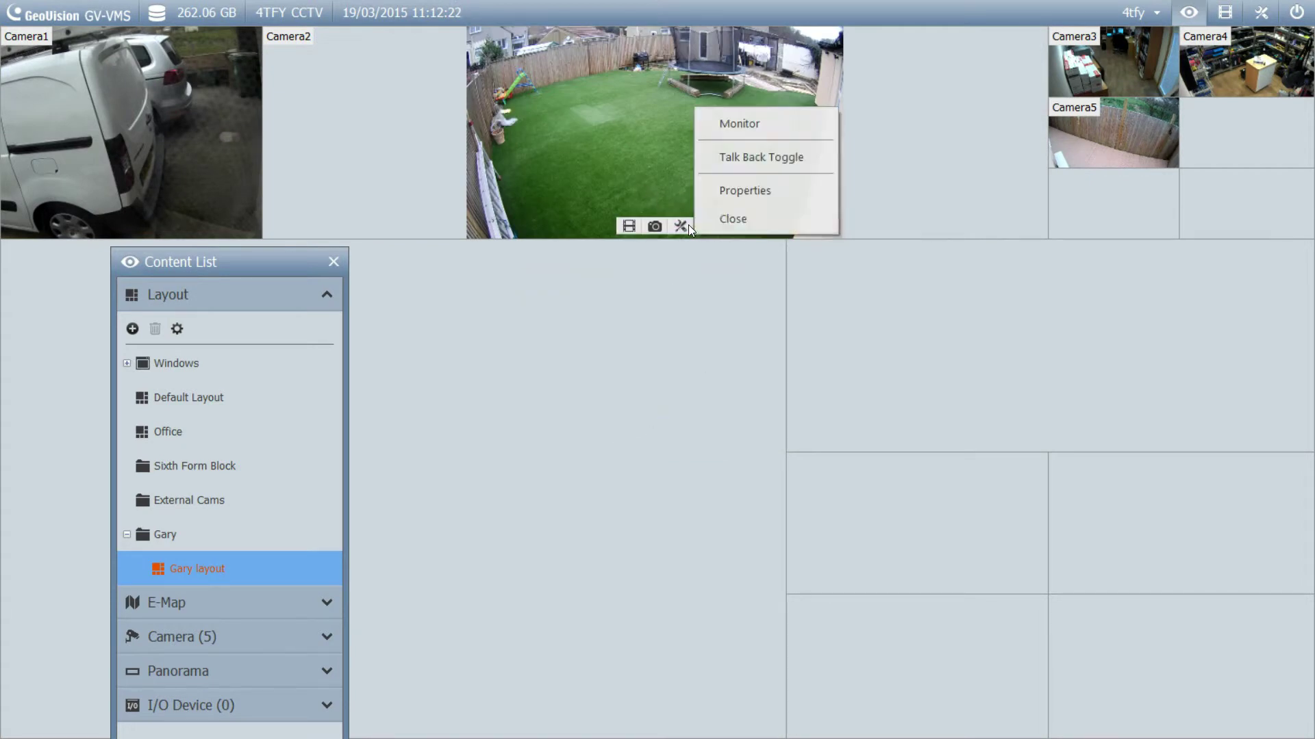
Turn Keep Image Ratio back off for the Camera2 view.
left_click(744, 192)
left_click(627, 430)
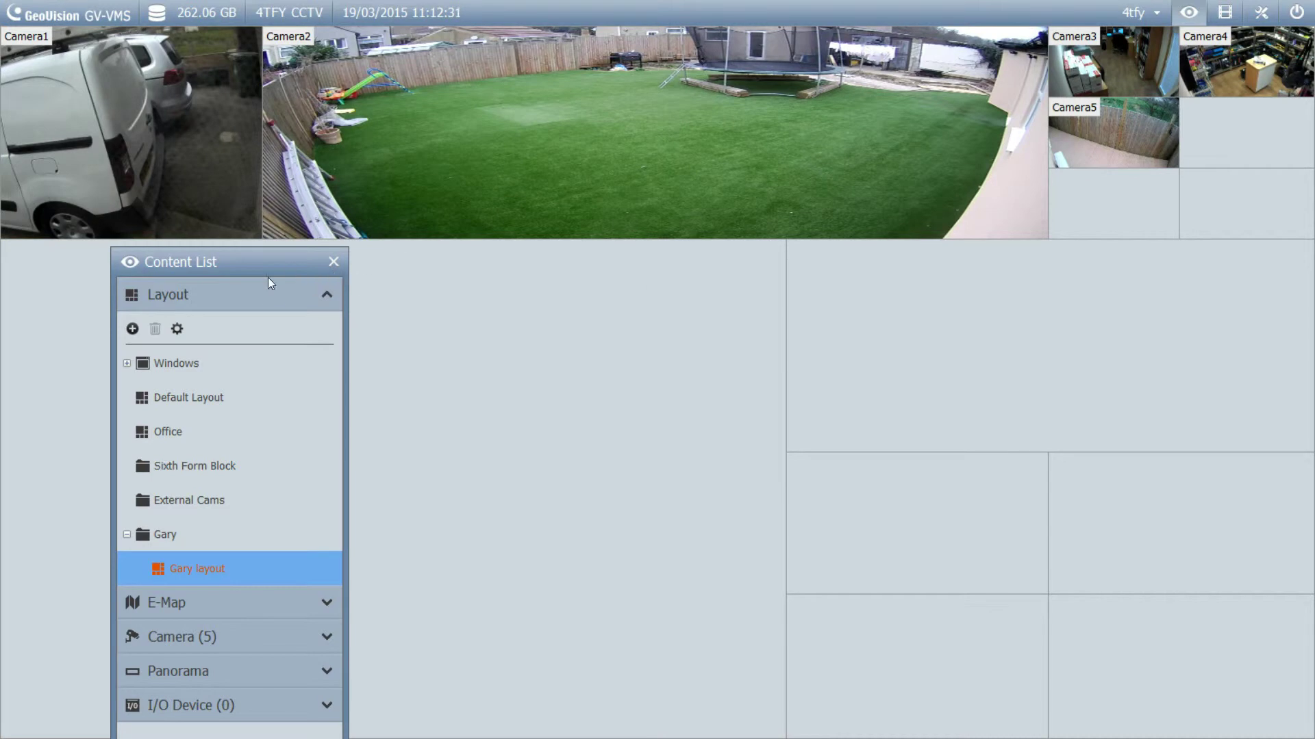
Switch the live view to the Office layout and examine the customized layout's caption and image-ratio properties without changing them.
left_click_drag(269, 268, 289, 112)
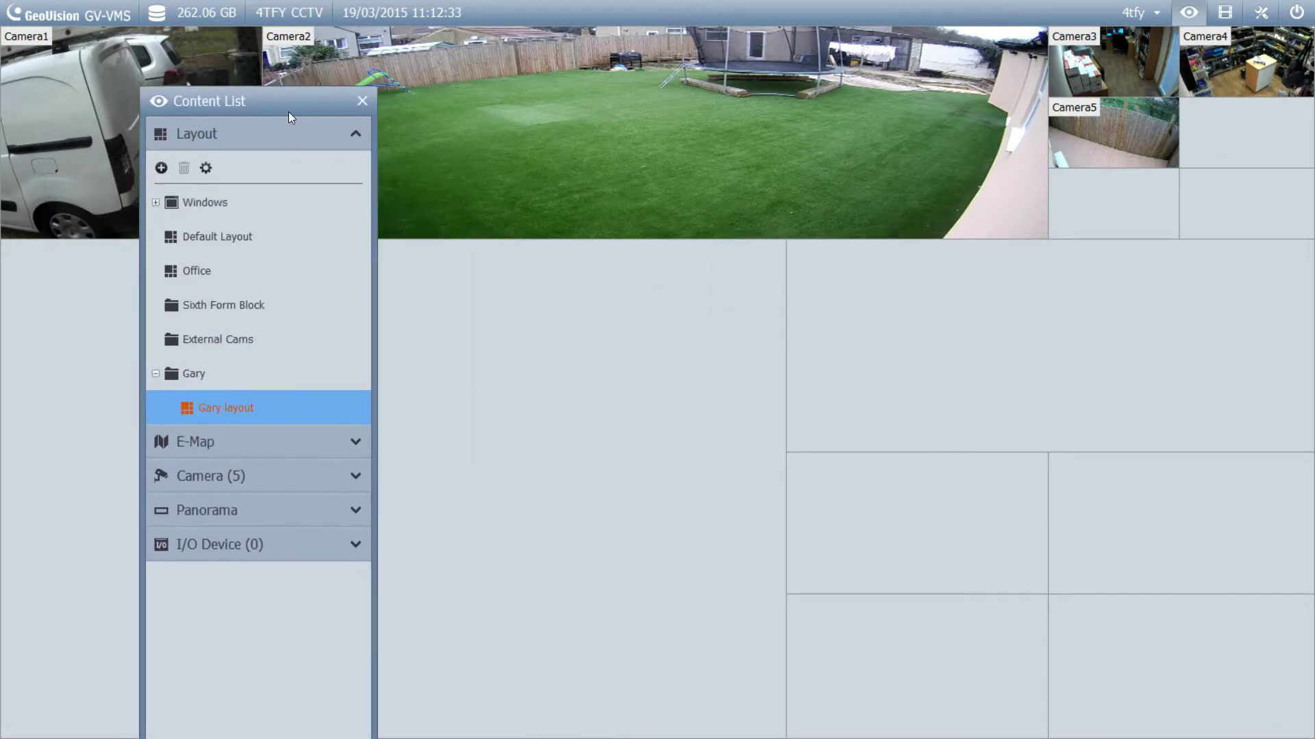
double_click(228, 277)
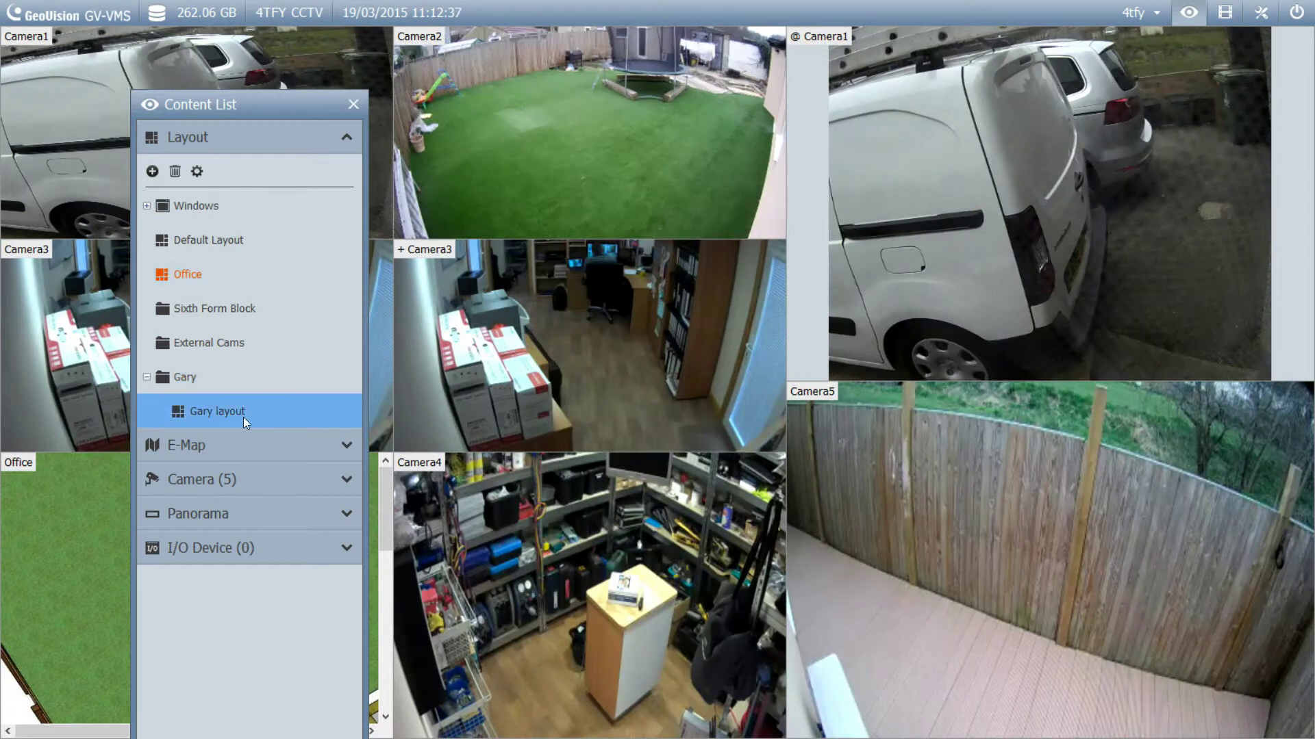
right_click(243, 417)
left_click(291, 520)
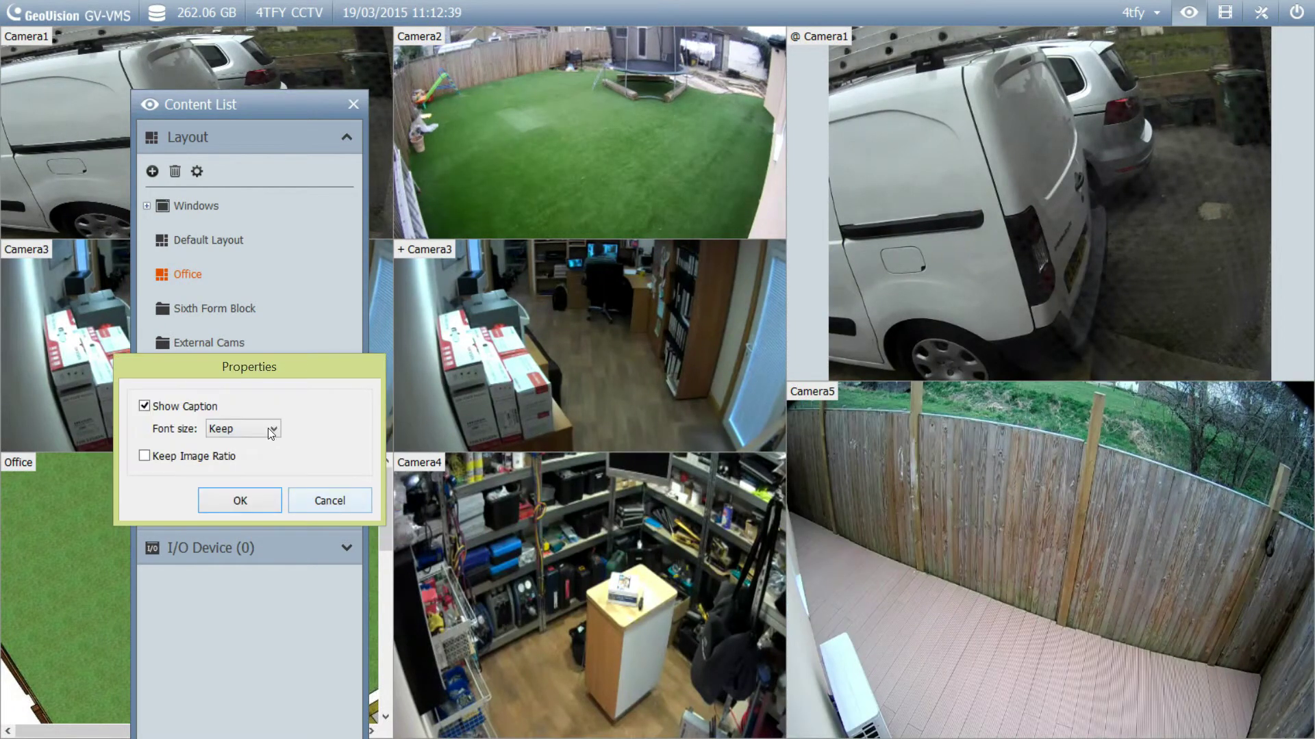
left_click(301, 494)
left_click(237, 409)
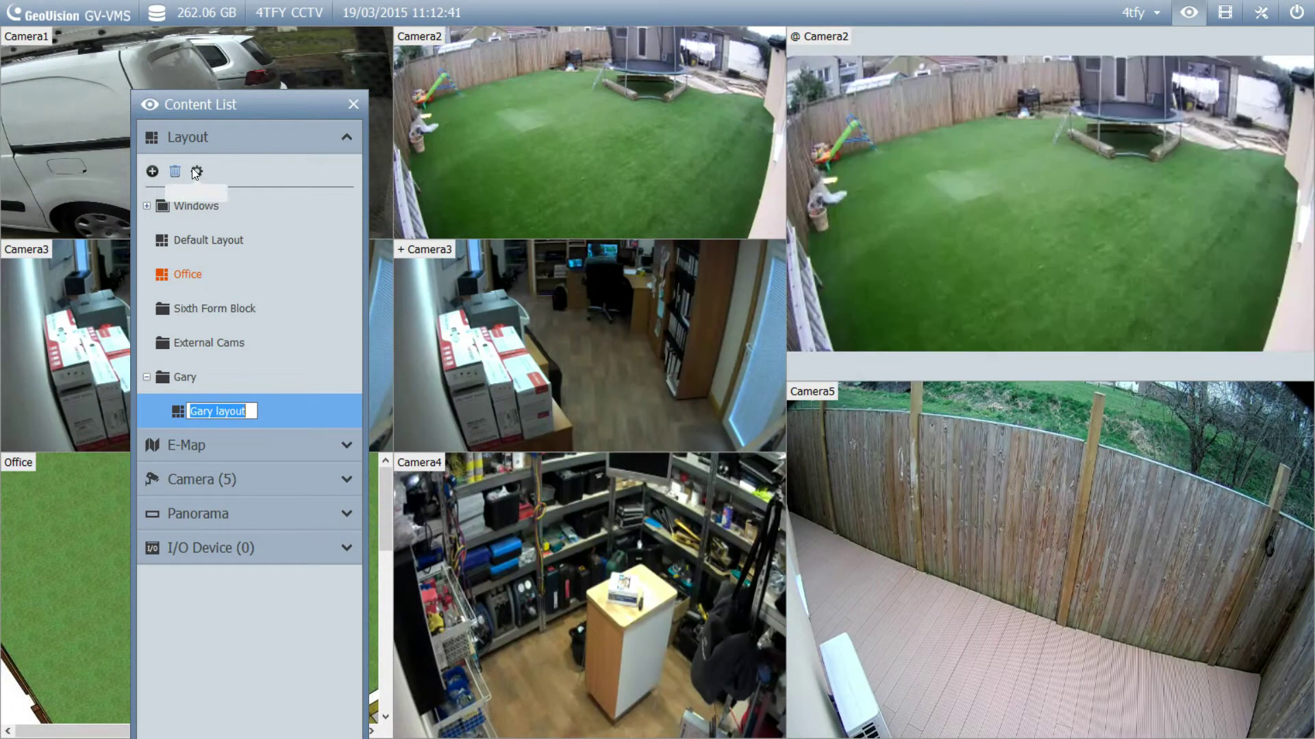
left_click(198, 171)
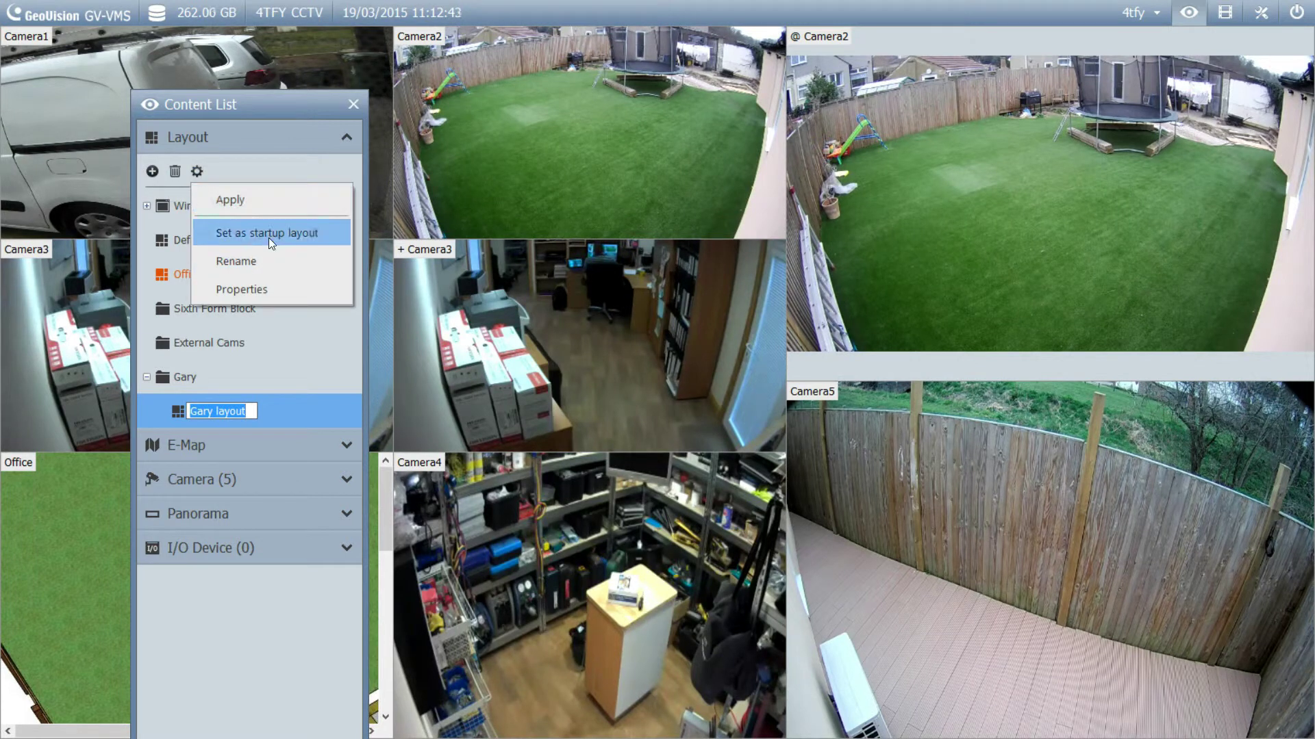
left_click(269, 284)
left_click(322, 500)
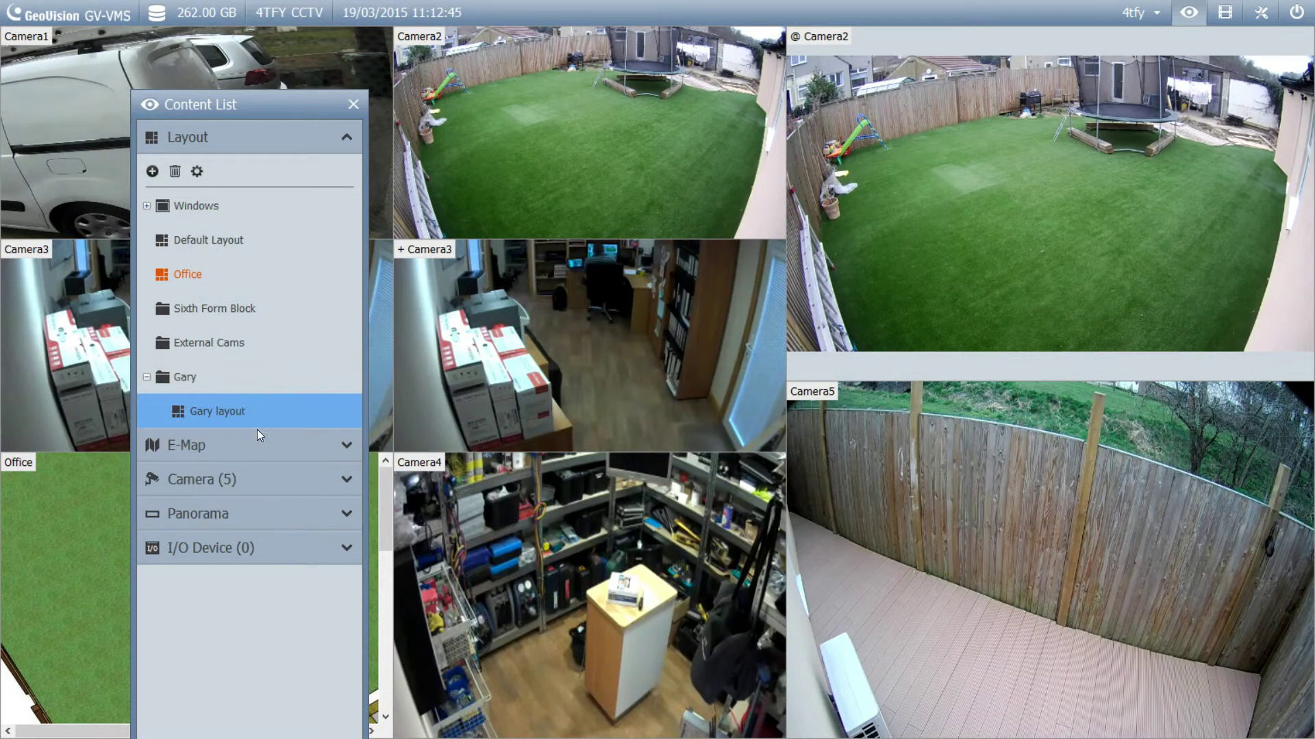
Add a second layout to the group, named with the group's first name plus 2, using the large-centre-cell preset and automatic camera assignment.
left_click(152, 172)
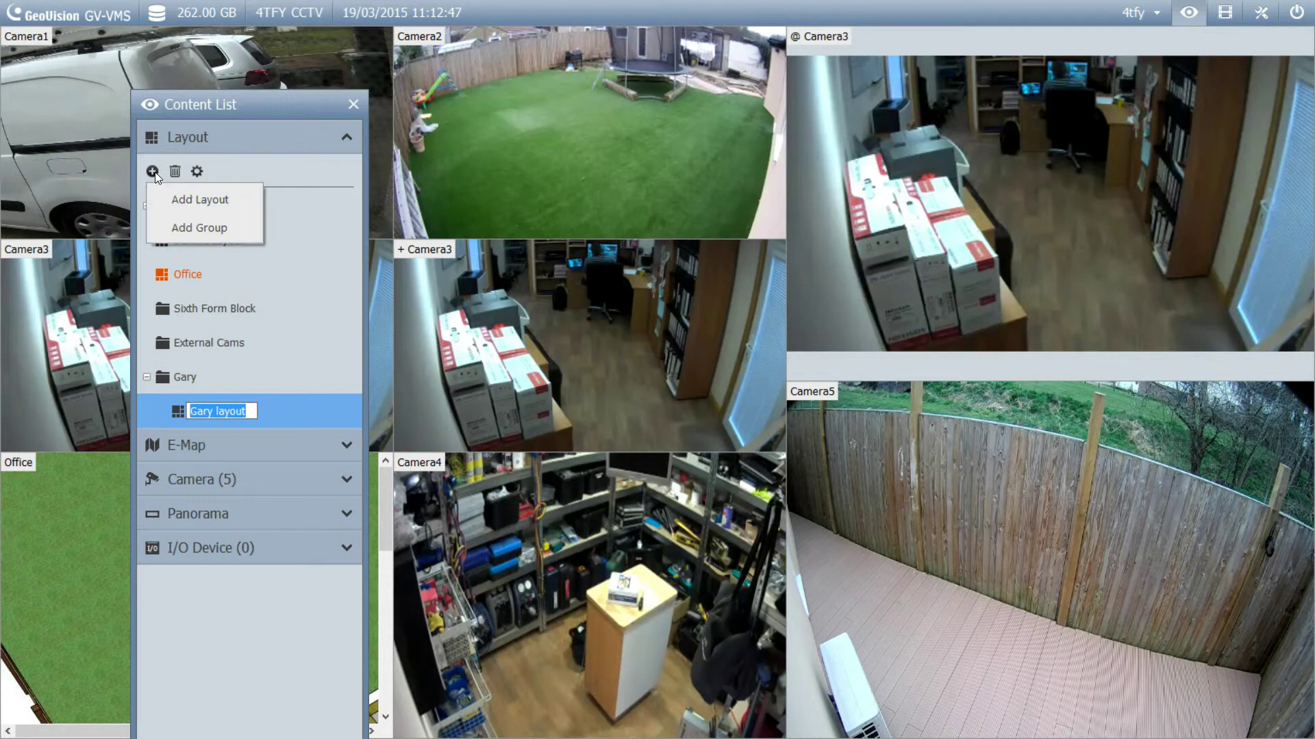
left_click(207, 204)
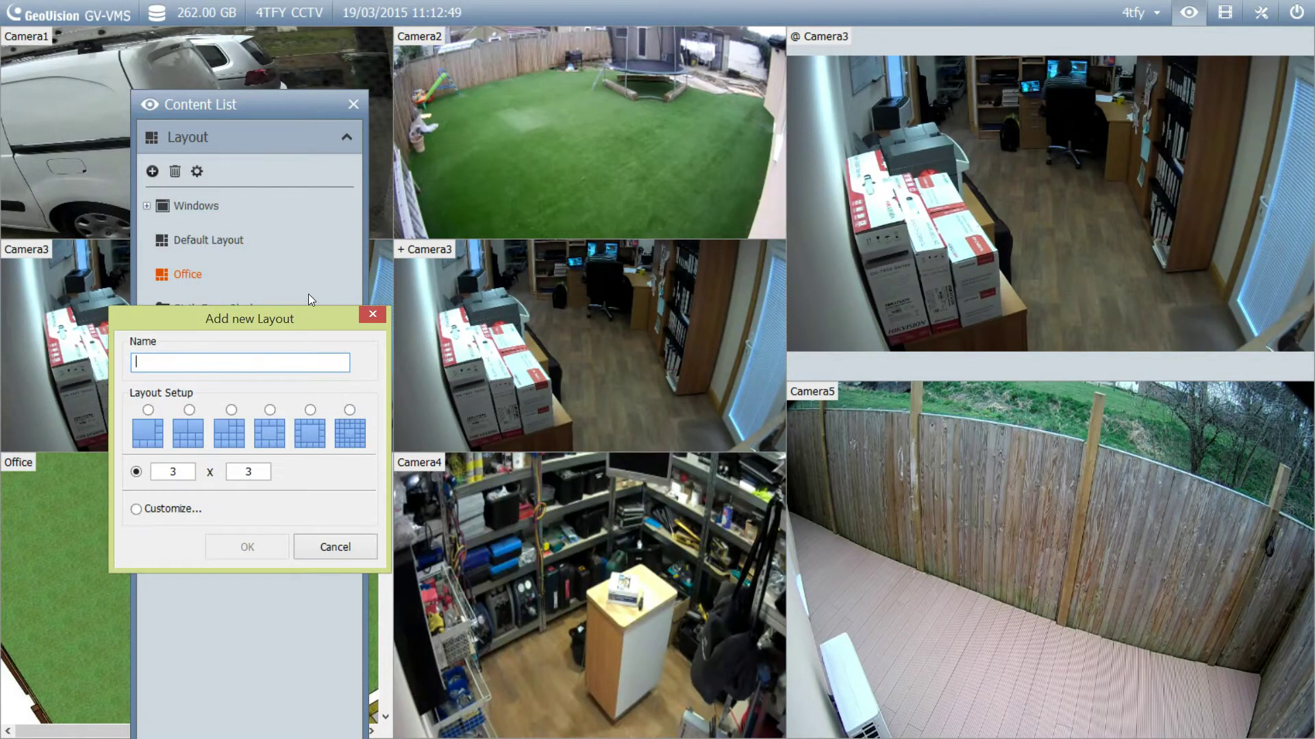
type("Gary2")
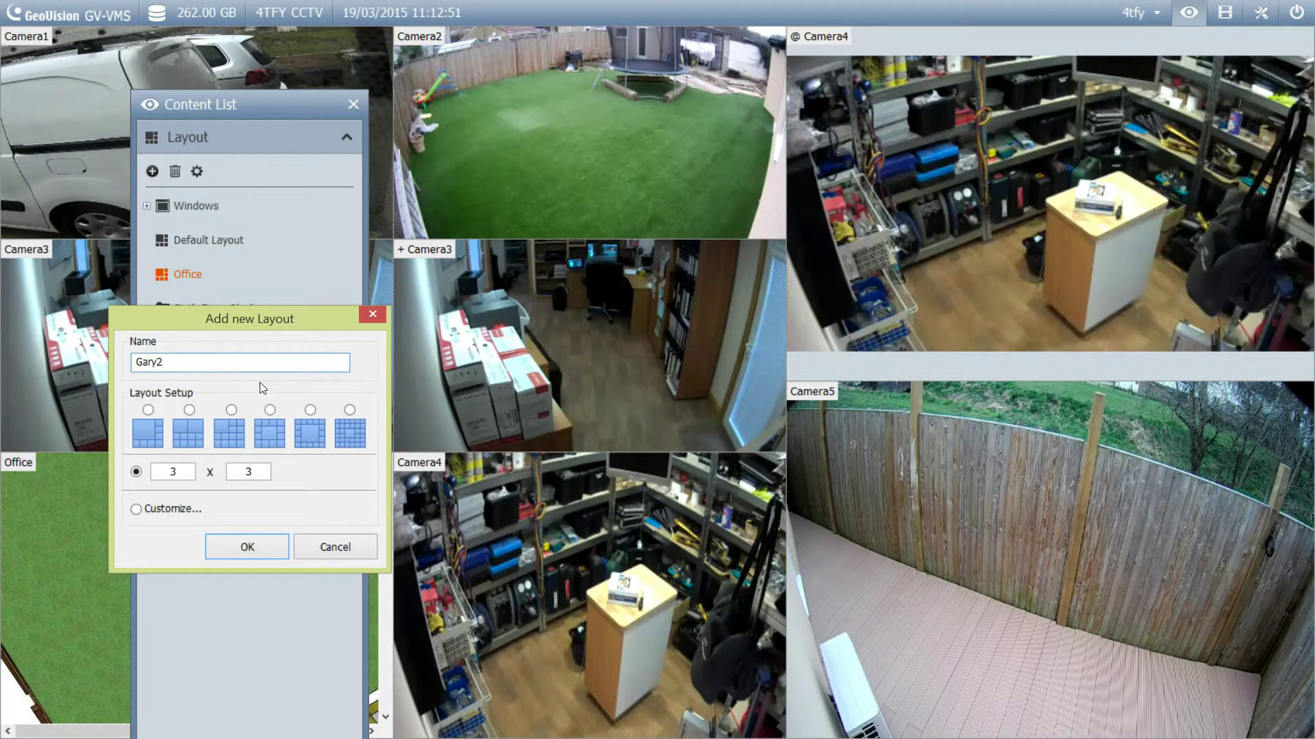
left_click(312, 409)
left_click(278, 541)
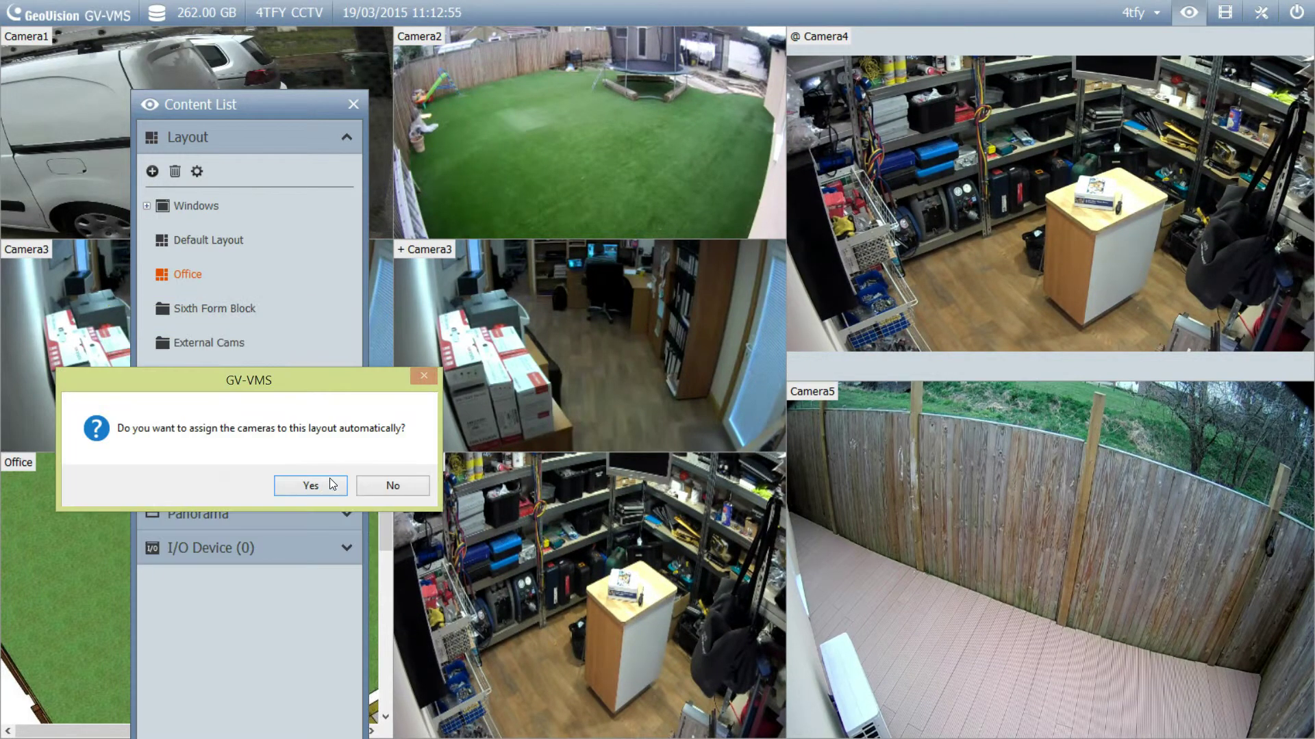
left_click(327, 484)
Delete the first customized layout from the group.
left_click(260, 410)
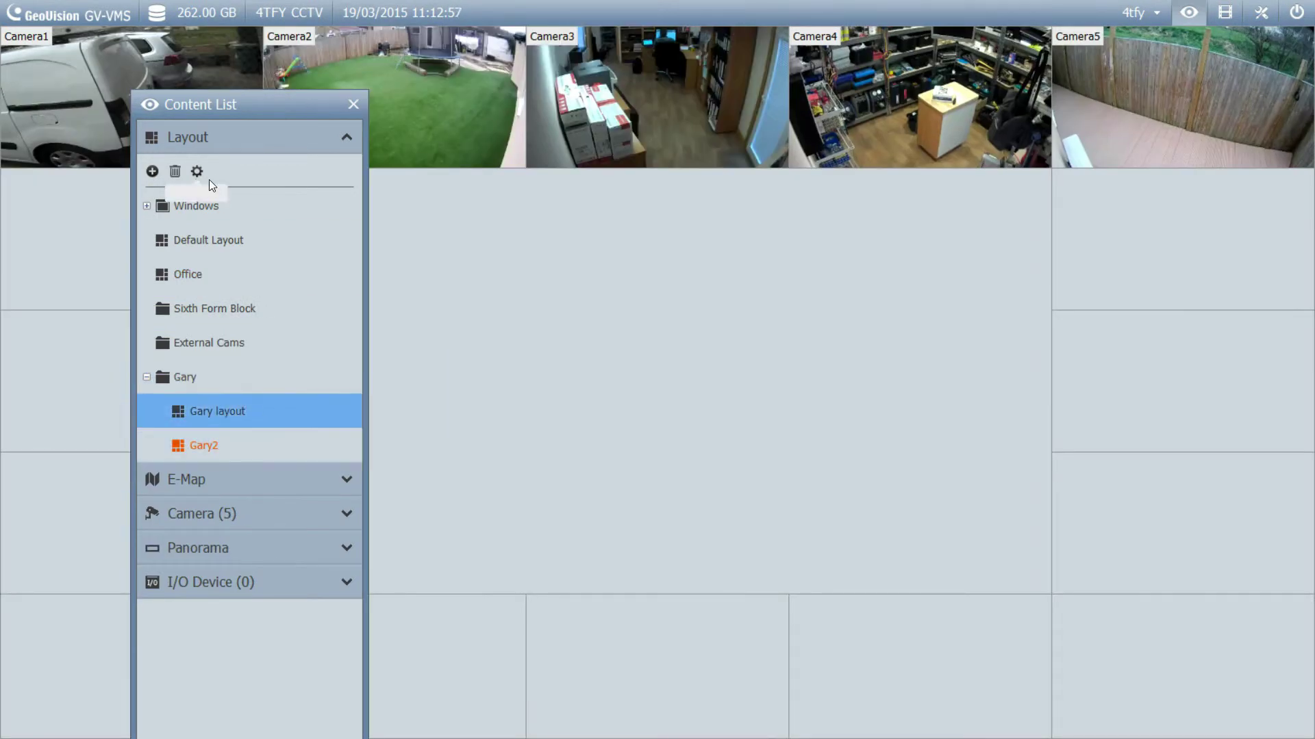
left_click(174, 172)
left_click(288, 486)
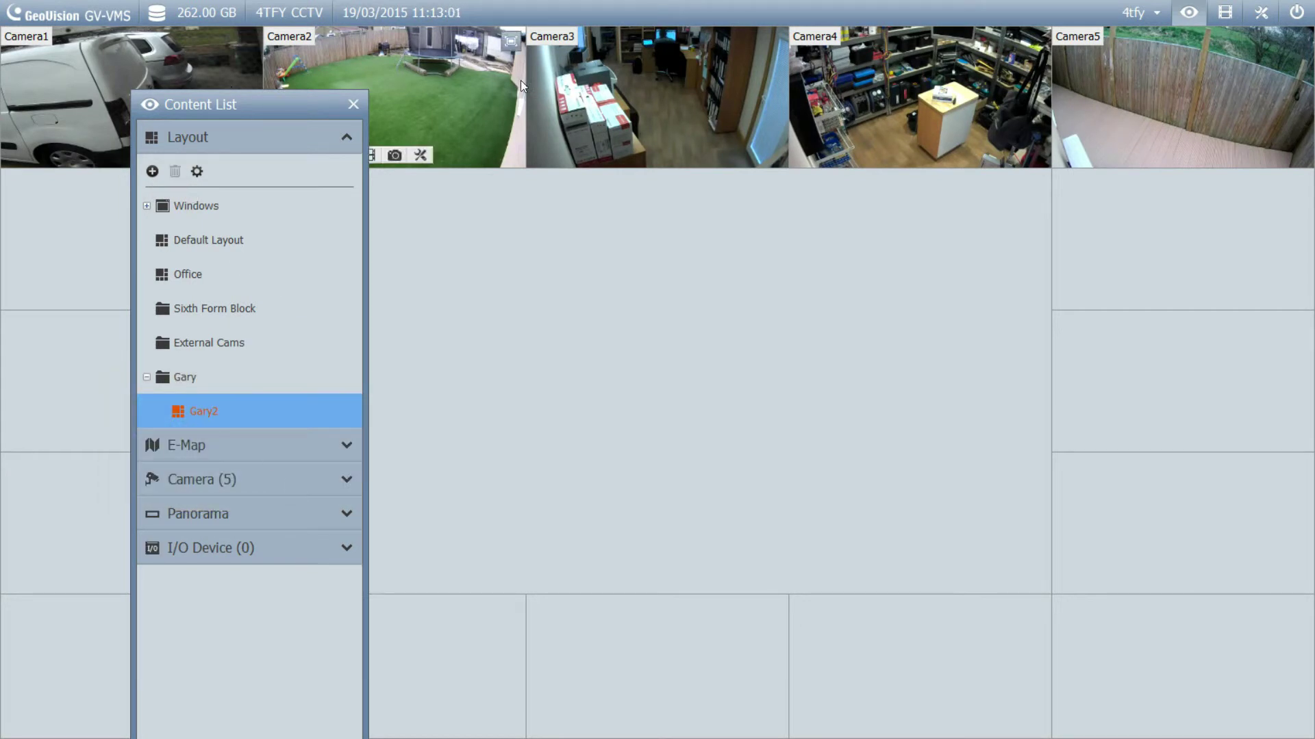
Move the Content List aside, expand the Windows entry and place a Zoom Window in the large centre cell.
left_click_drag(264, 104, 137, 67)
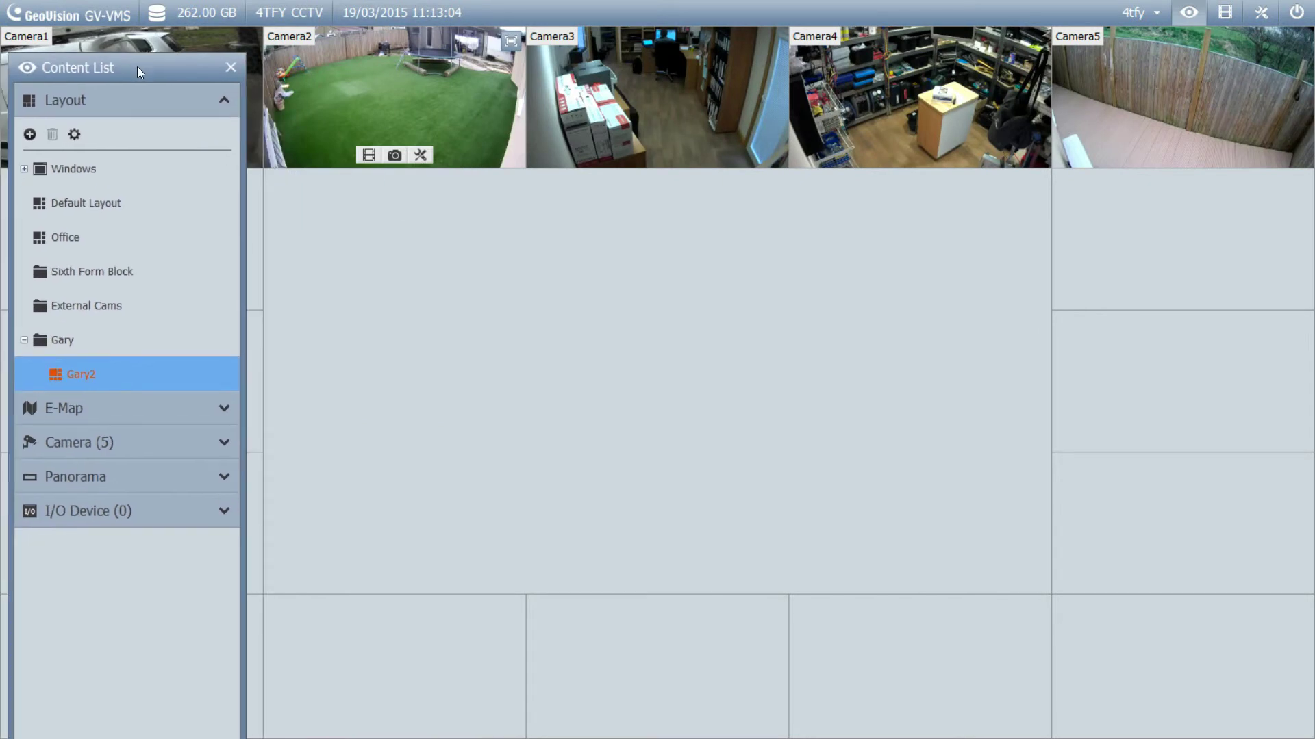
left_click(25, 169)
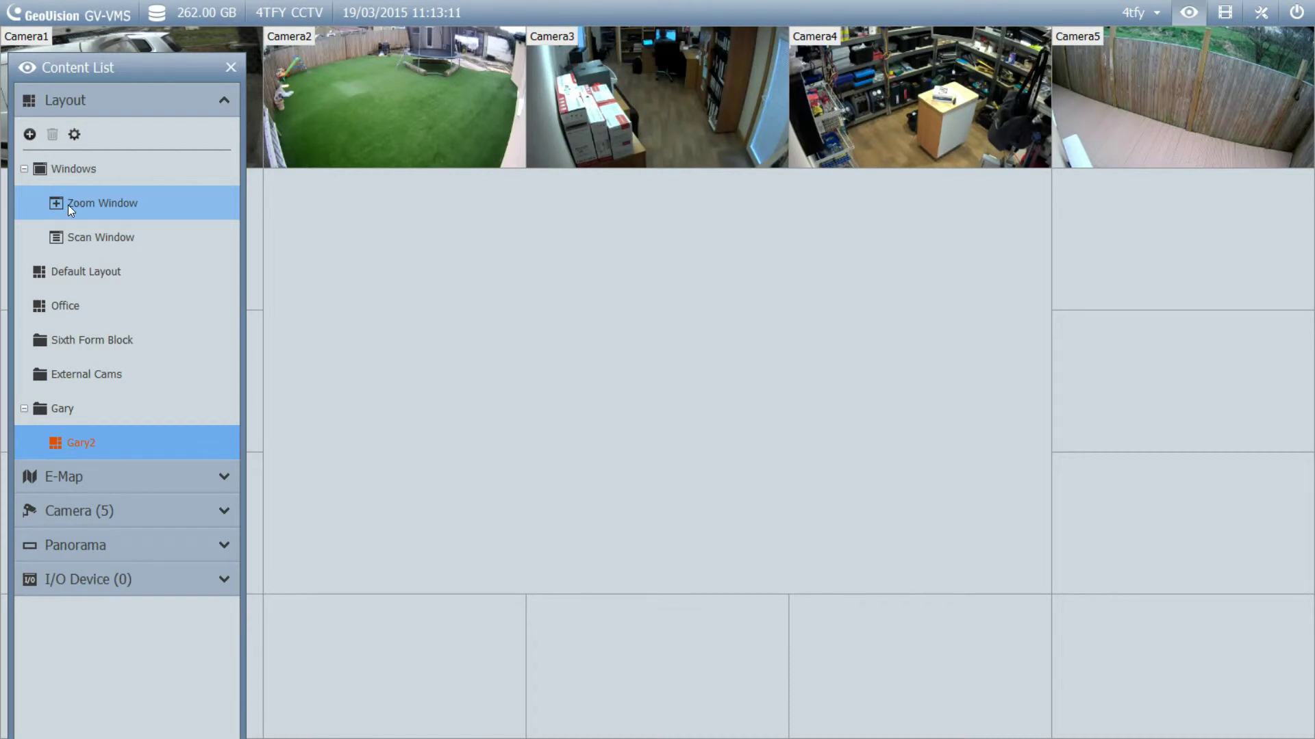
left_click_drag(68, 202, 496, 248)
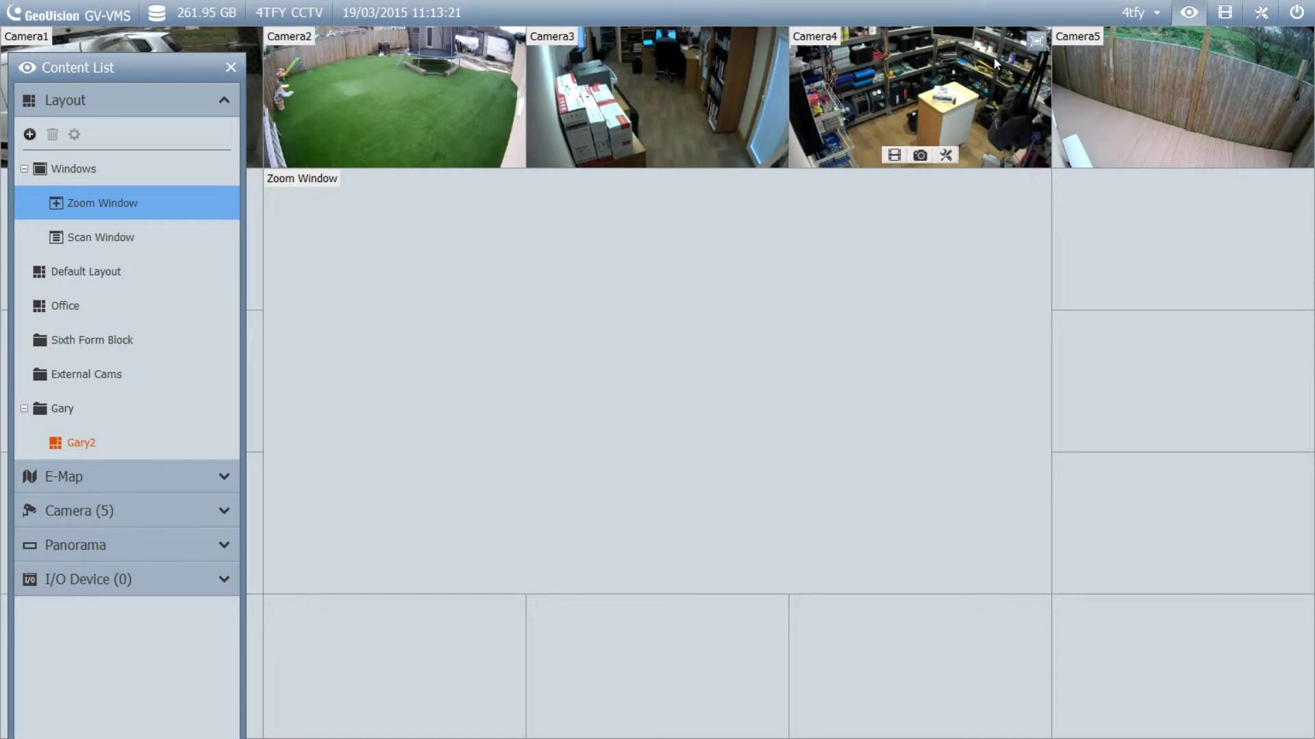
View Camera4, Camera5 and Camera3 in the zoom window, followed by Camera4 and Camera3 again.
left_click(1037, 42)
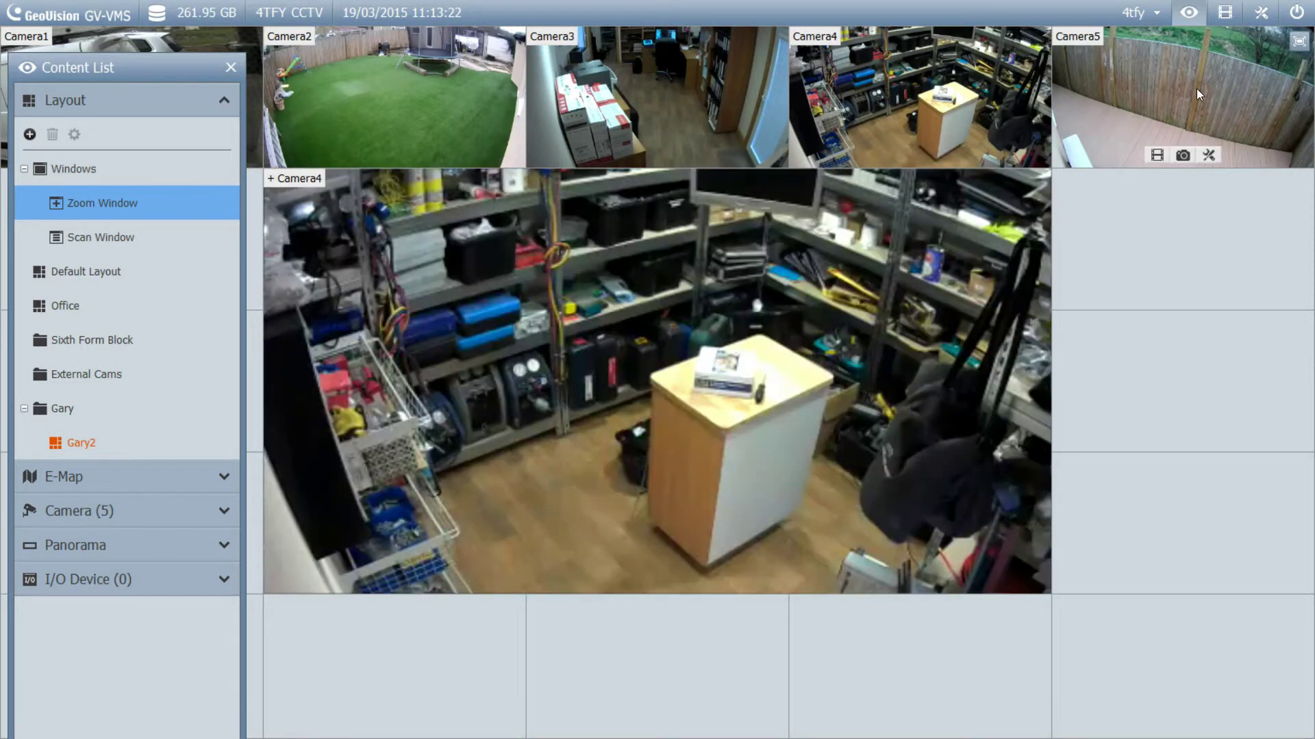
left_click(1298, 42)
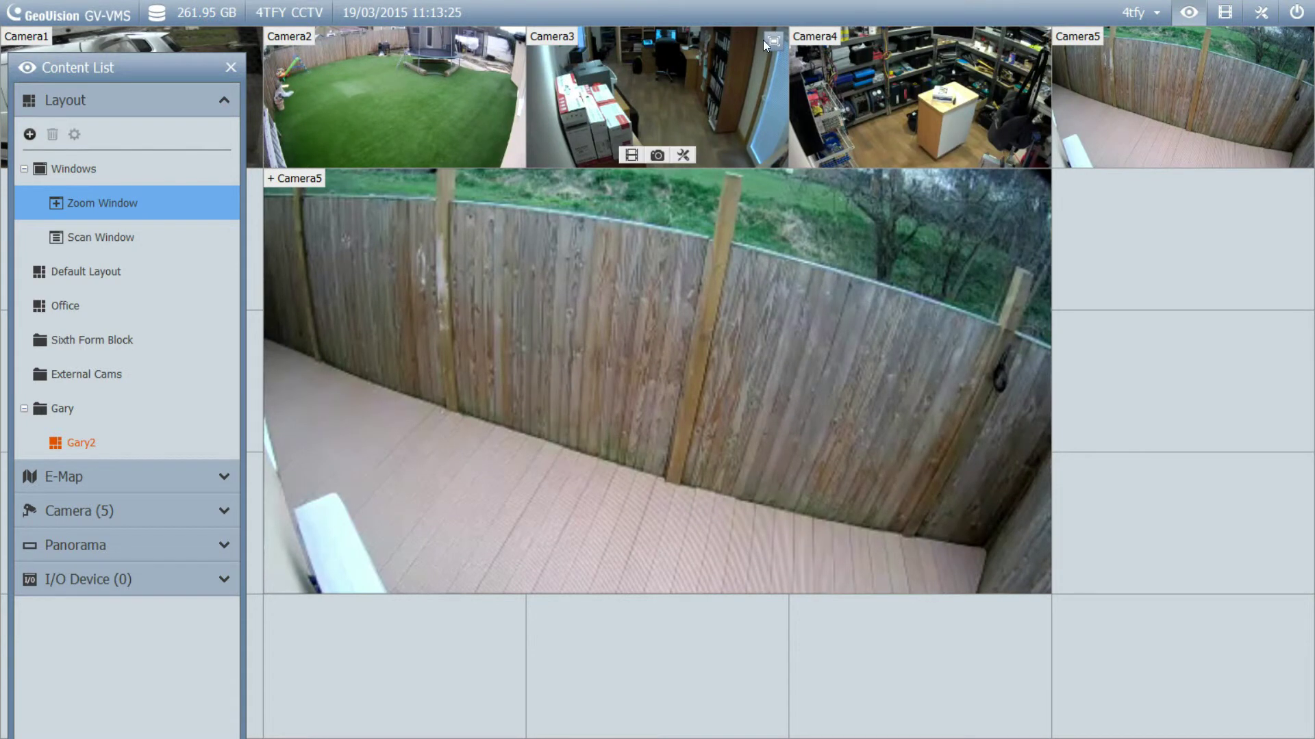
left_click(764, 41)
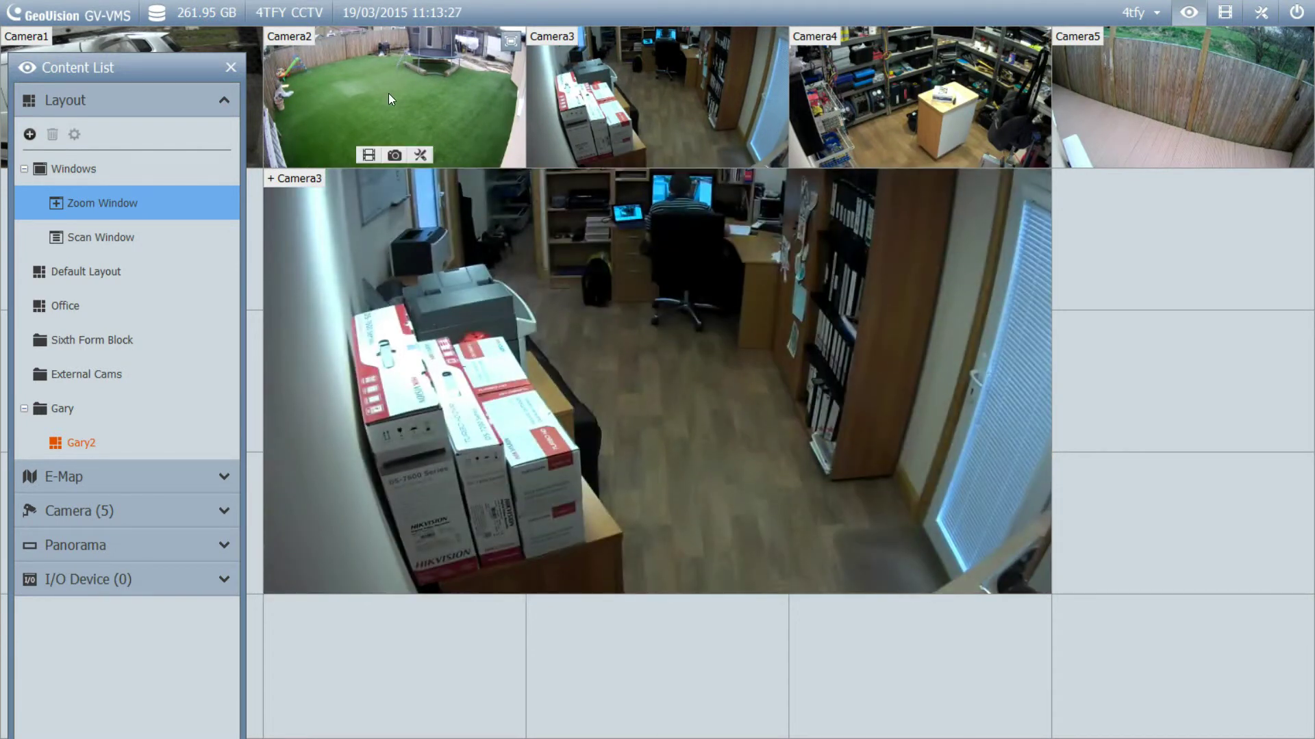
left_click(1036, 39)
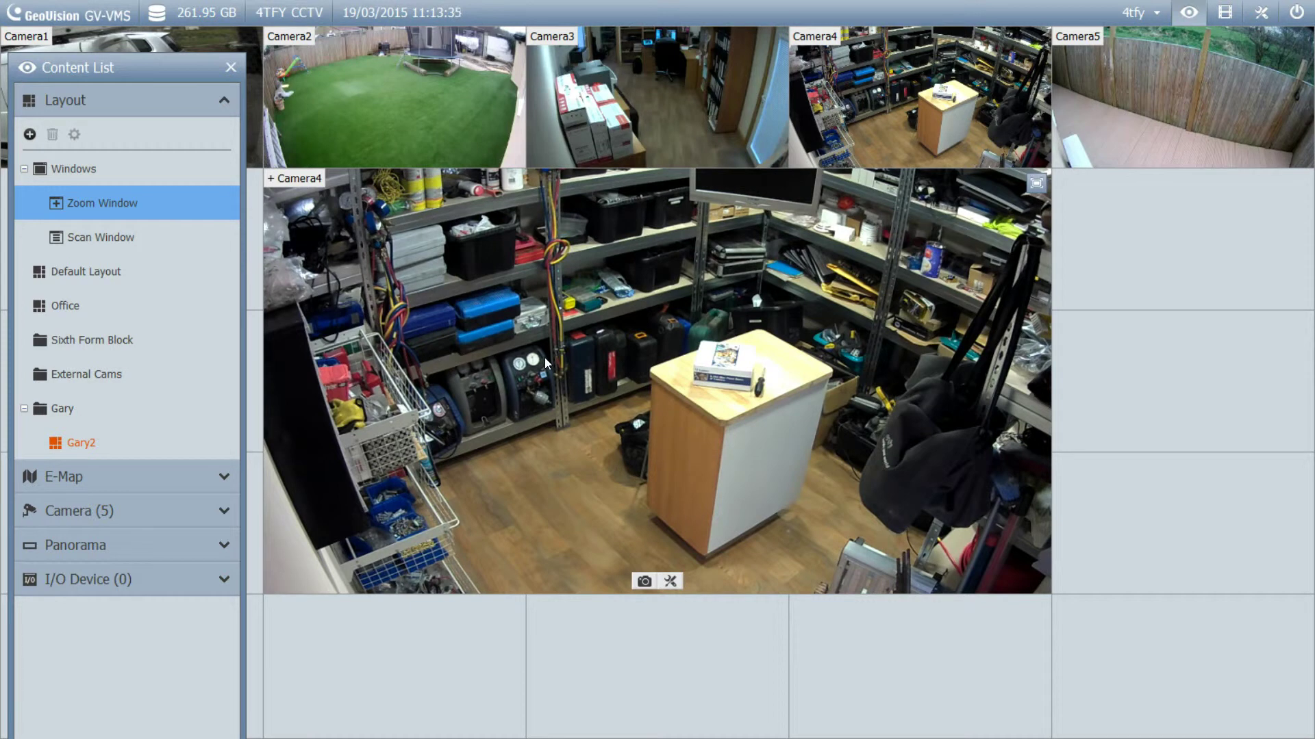
left_click(769, 44)
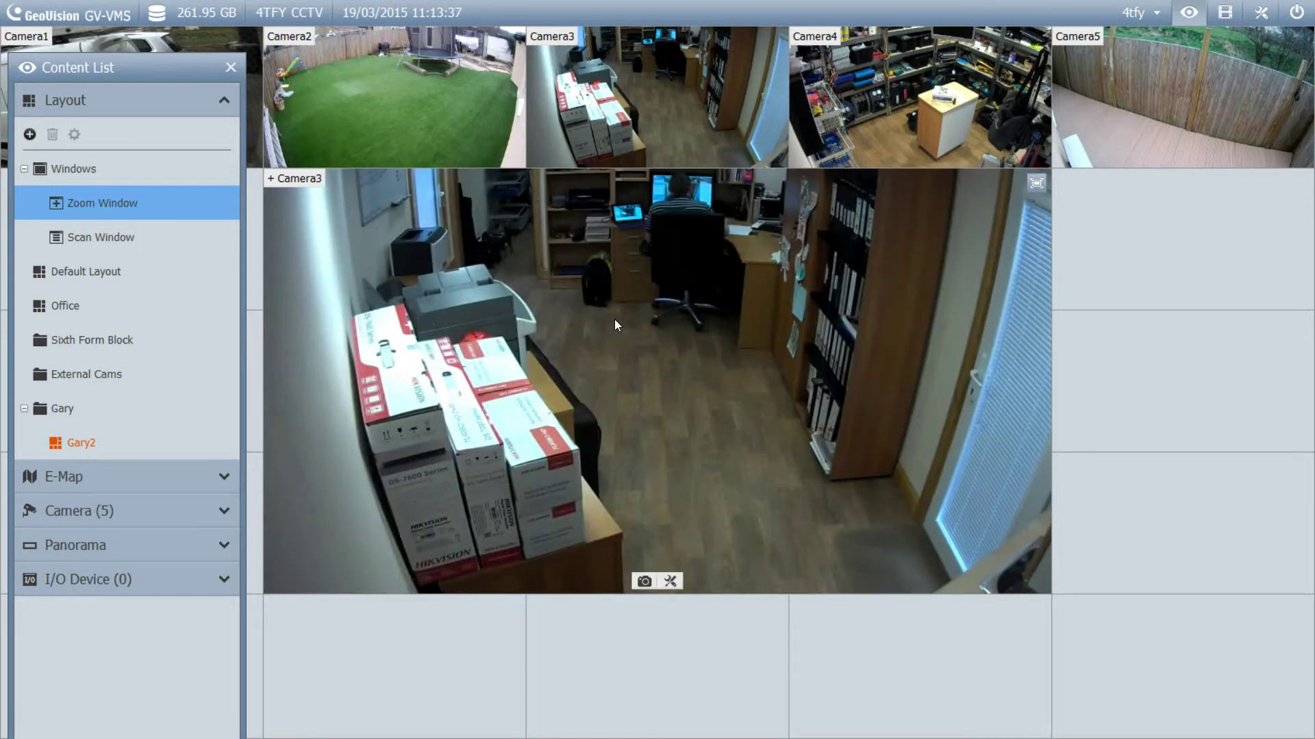
Place a Scan Window in the empty cell below Camera5 and assign all cameras to it automatically.
left_click_drag(145, 245, 1153, 251)
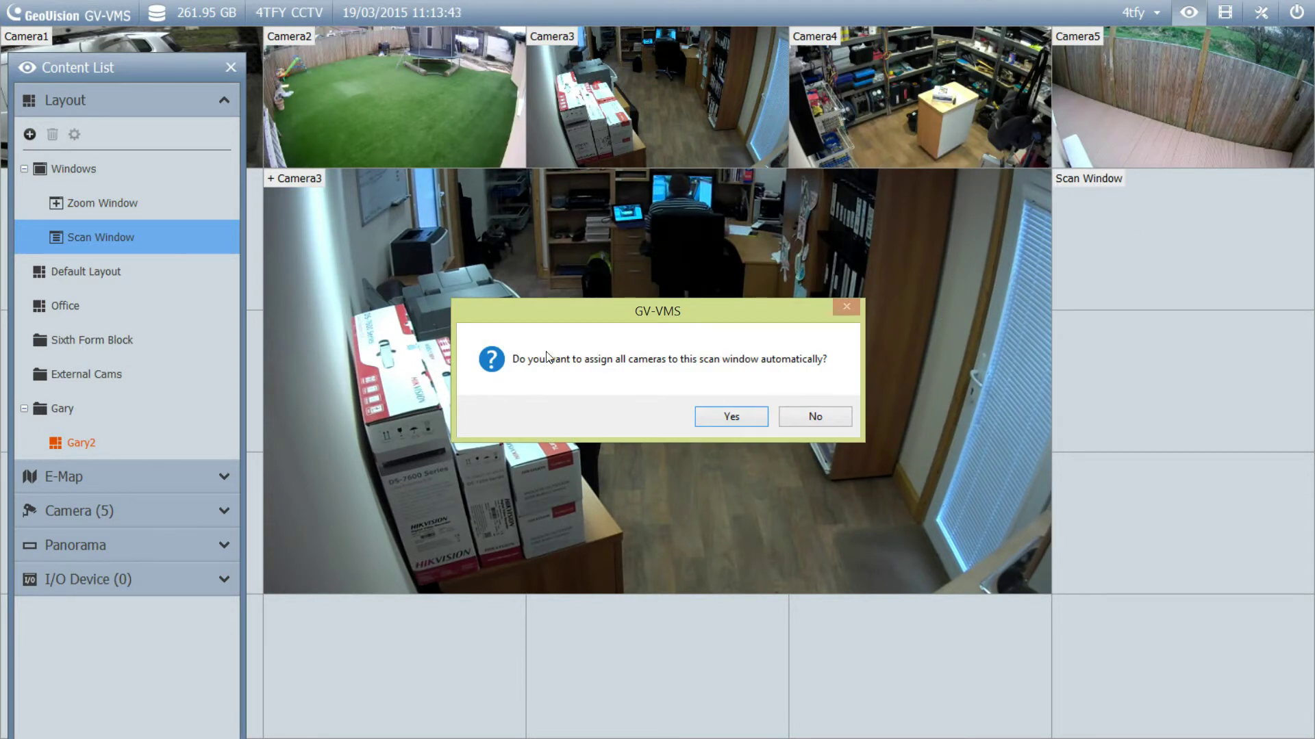
left_click(710, 420)
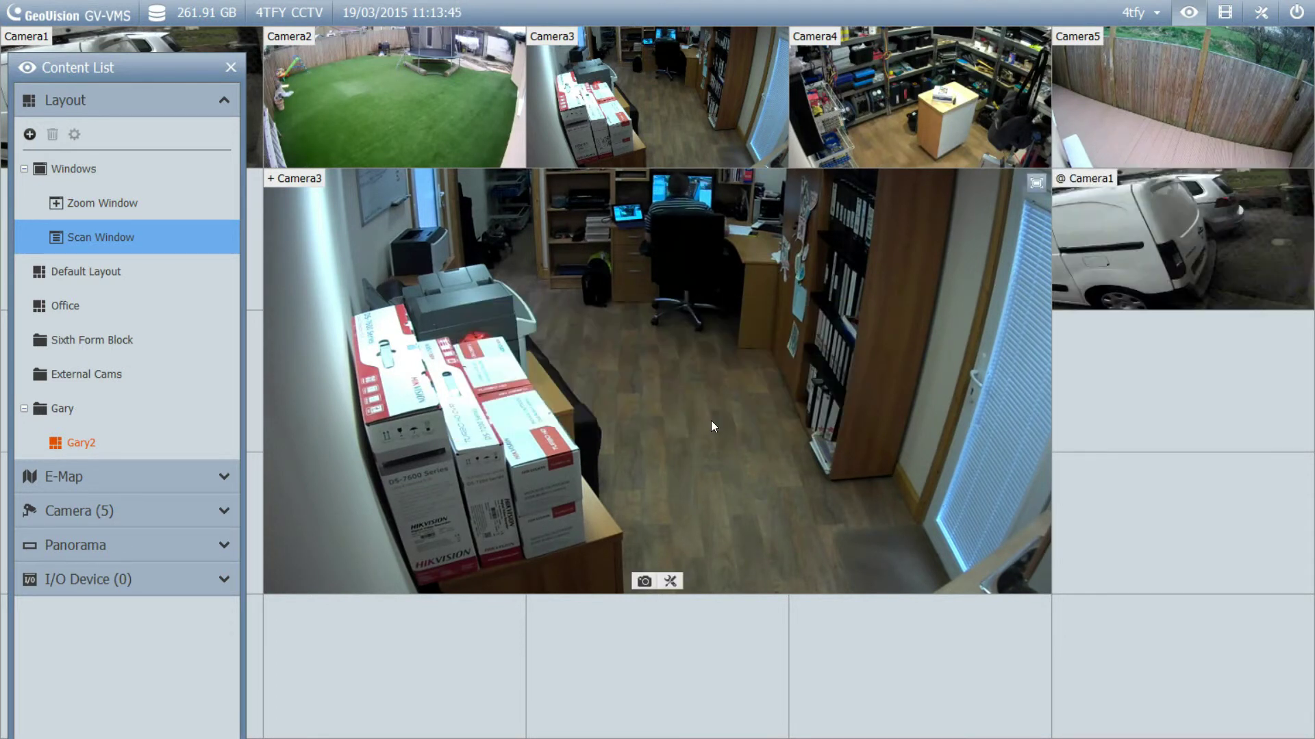
Open the scan window's properties and remove Camera3 and Camera4 from its scan list.
left_click(1195, 298)
left_click(1259, 264)
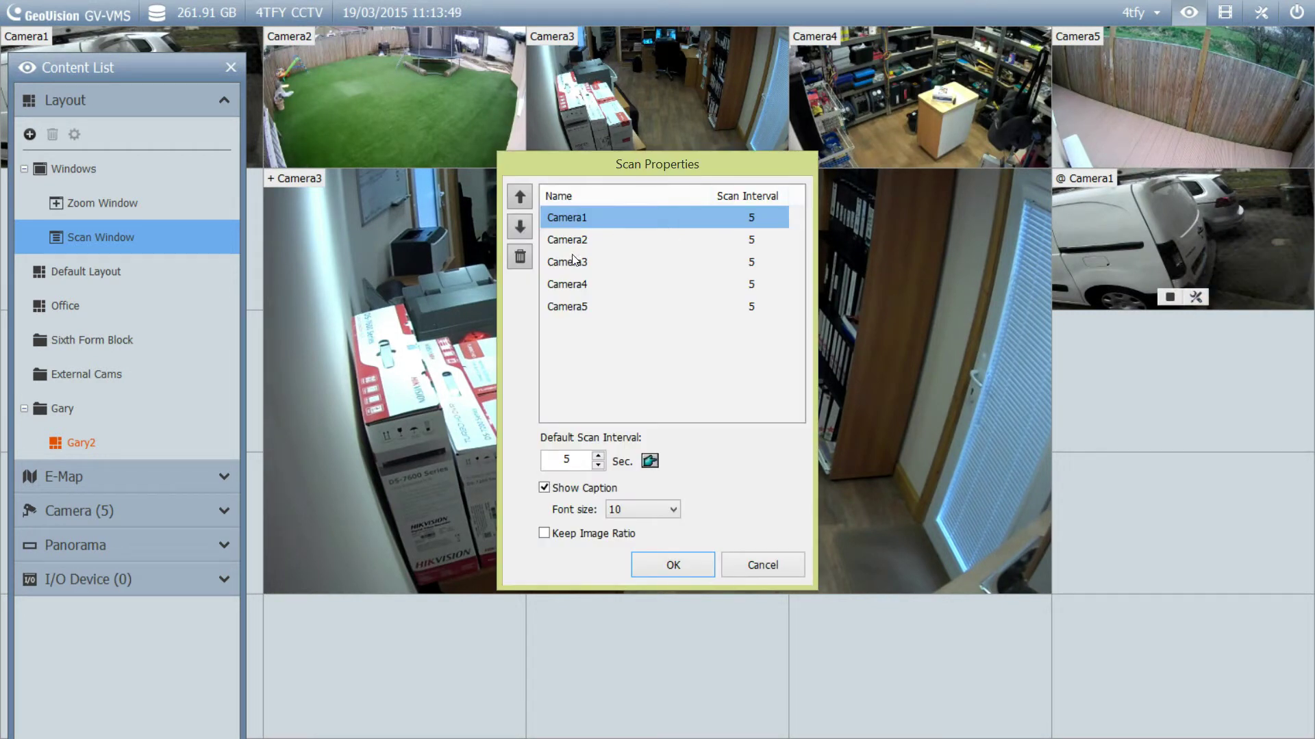
left_click(573, 261)
left_click(587, 291)
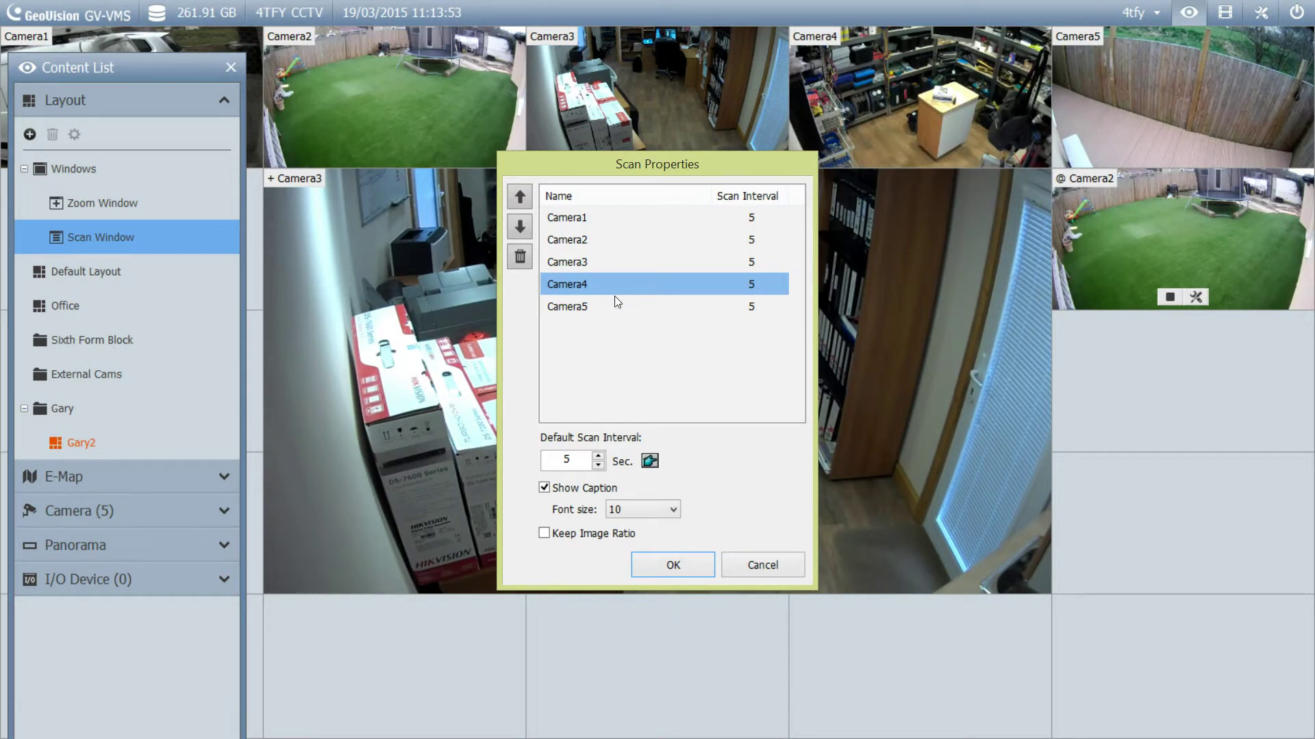
left_click(598, 262)
left_click(519, 257)
left_click(568, 261)
left_click(519, 257)
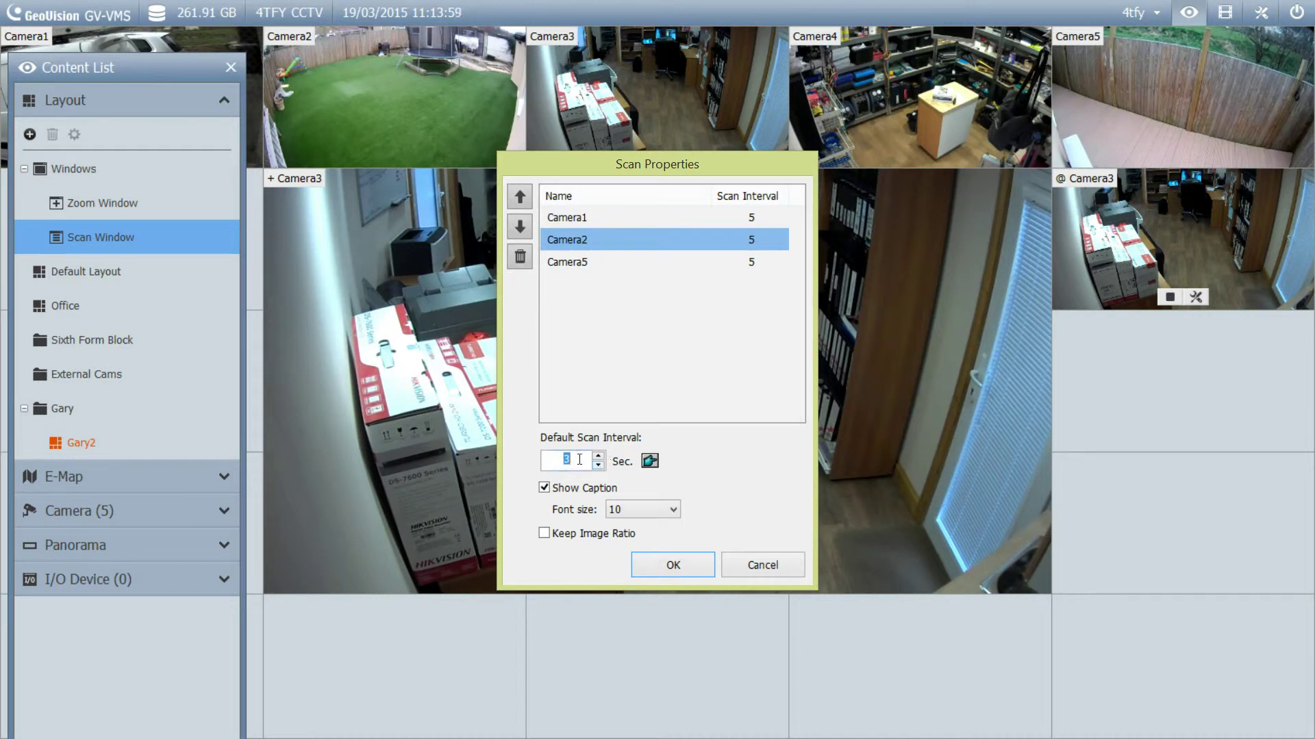
Set the default scan interval to 3 seconds, enable Keep Image Ratio and accept the scan properties.
left_click(546, 534)
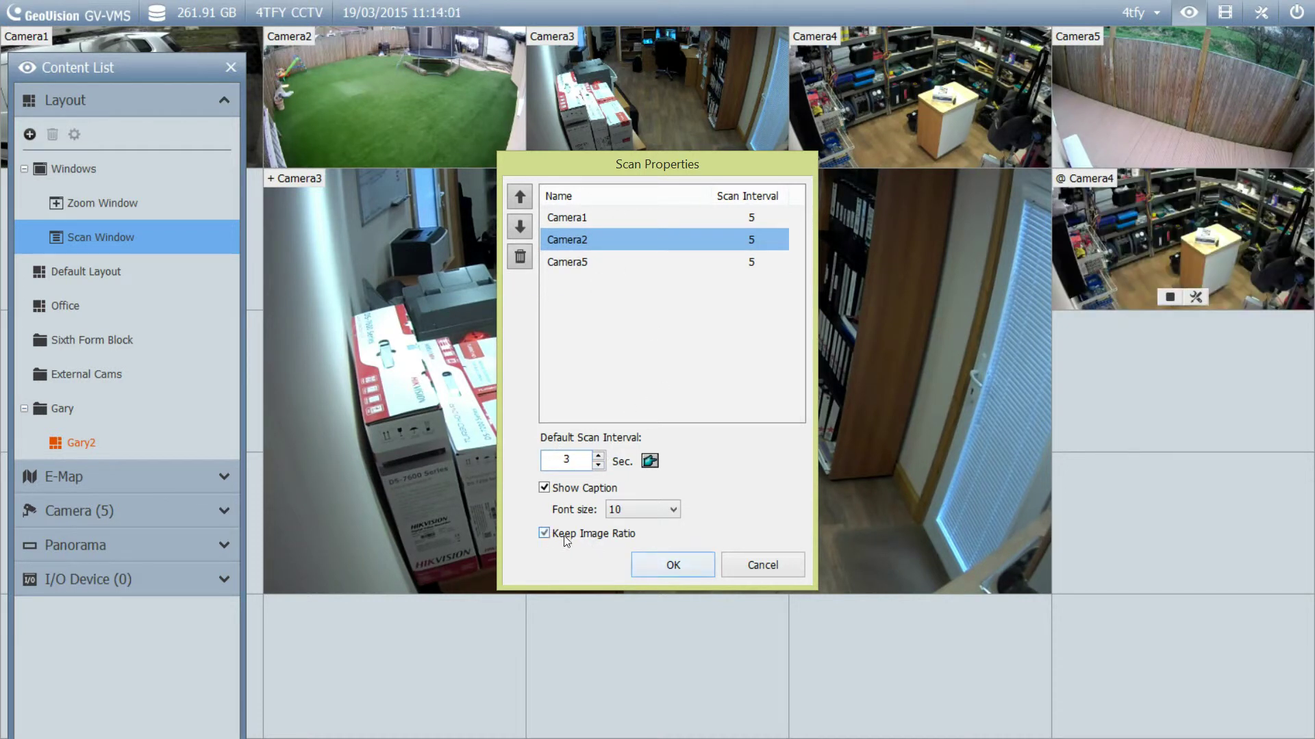
left_click(660, 565)
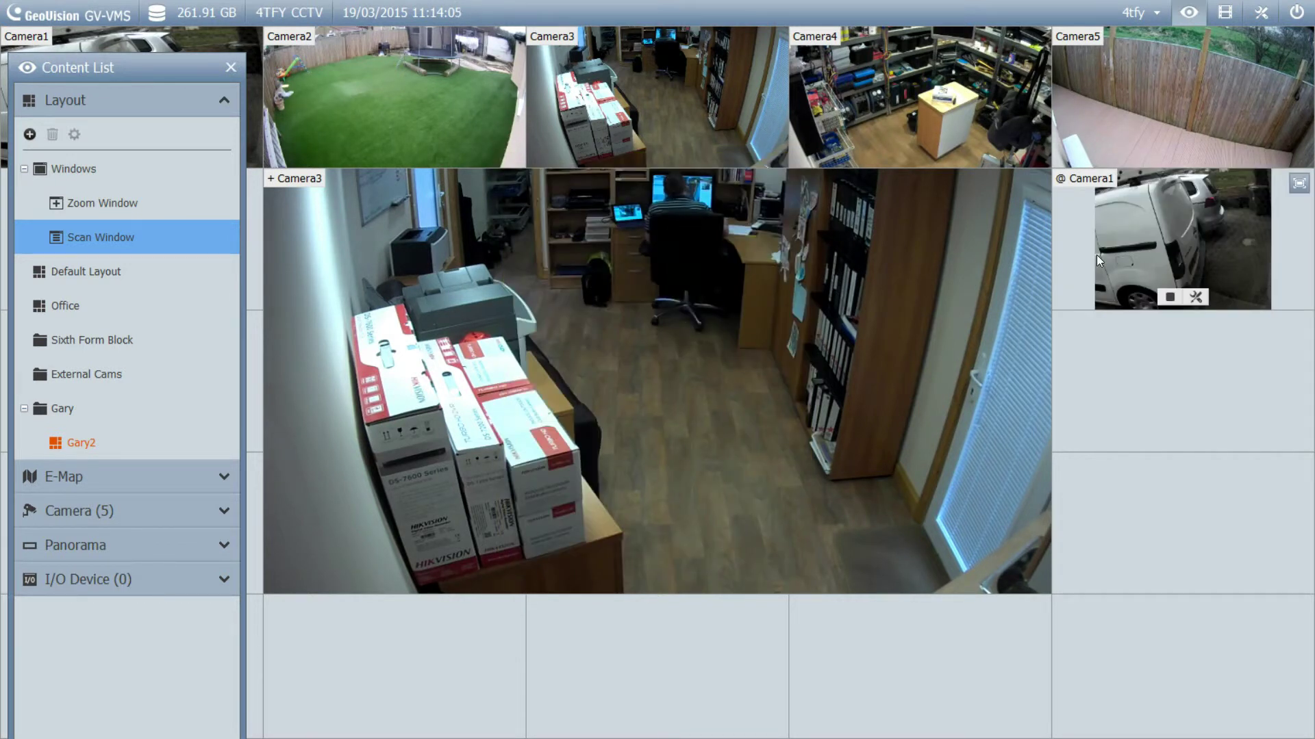
Replace the zoom window in the large centre cell with a Scan Window and assign all cameras to it automatically.
mouse_move(730, 380)
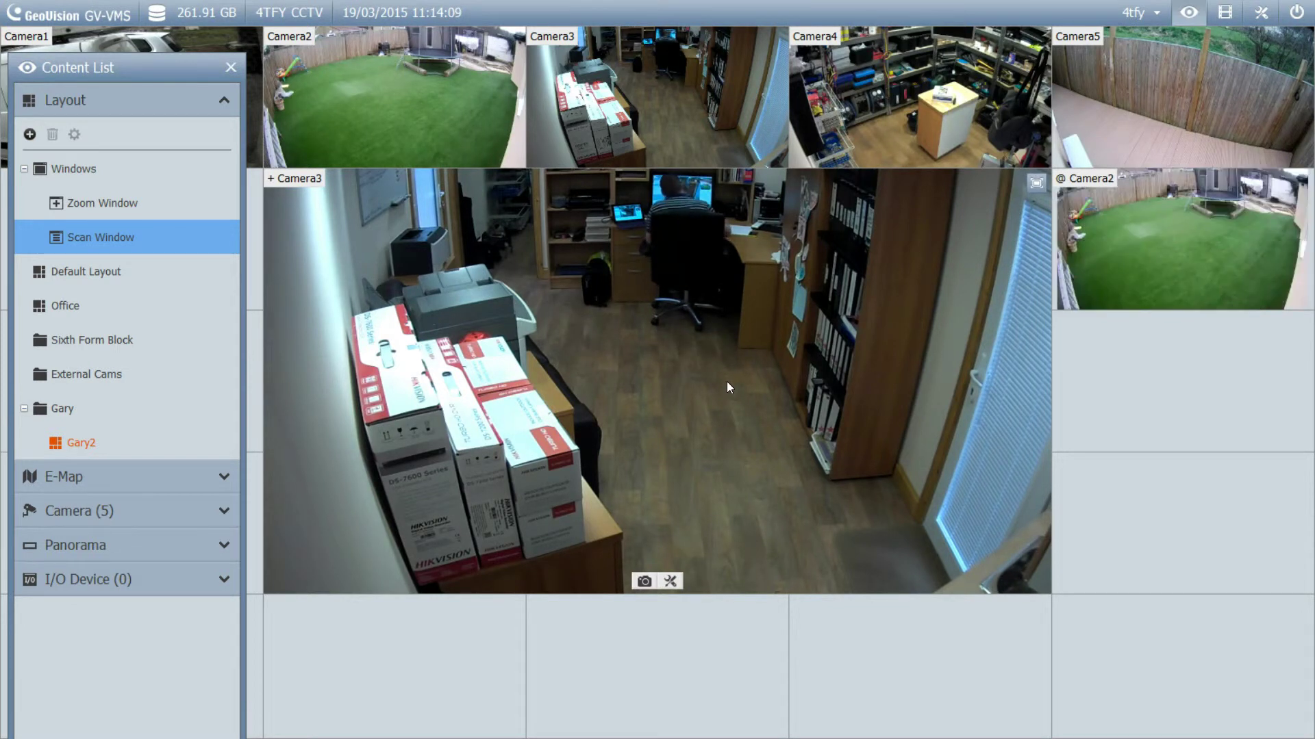
mouse_move(1110, 285)
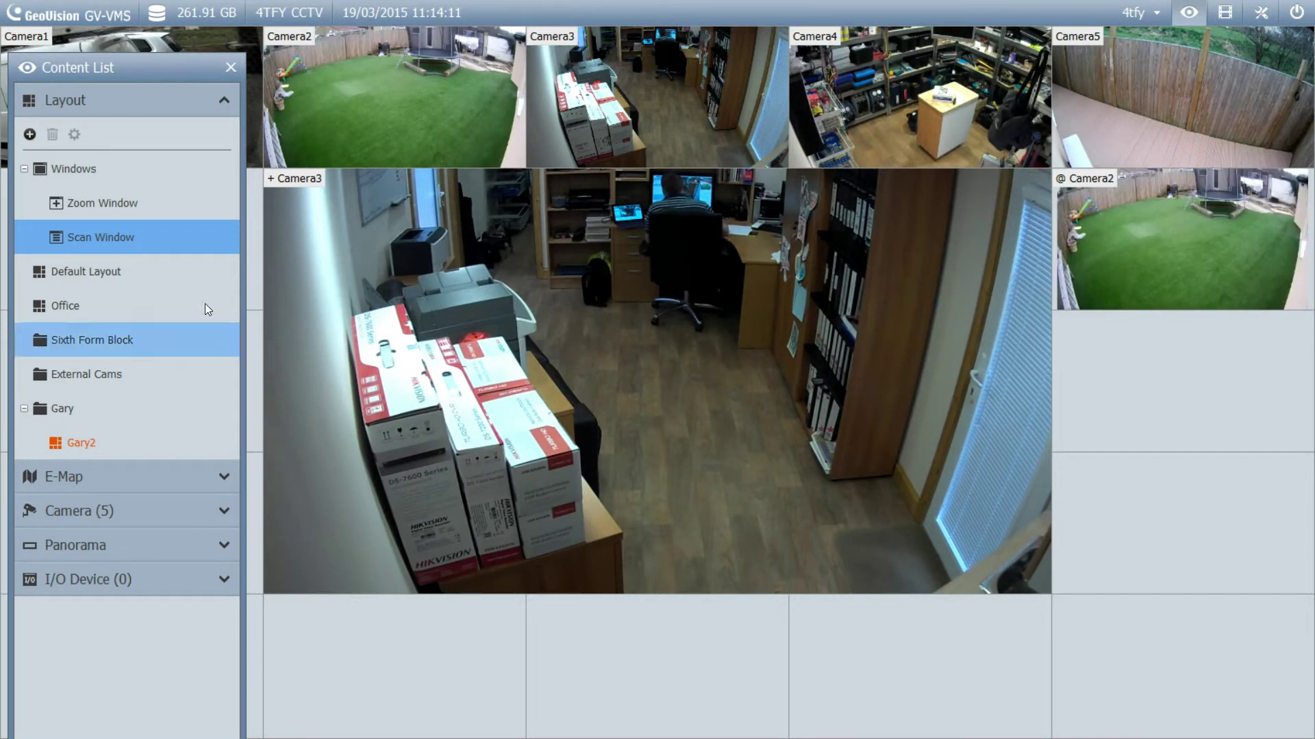
left_click_drag(498, 285, 498, 285)
left_click(654, 416)
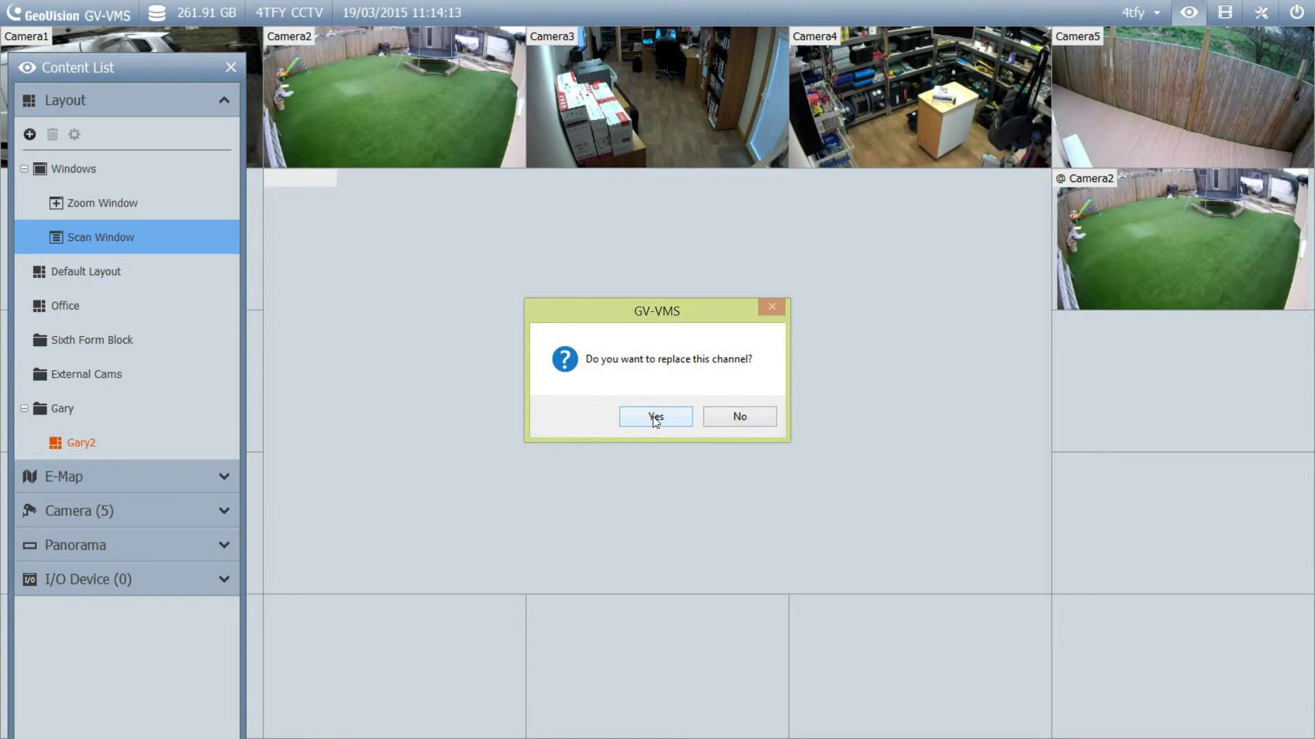
left_click(730, 416)
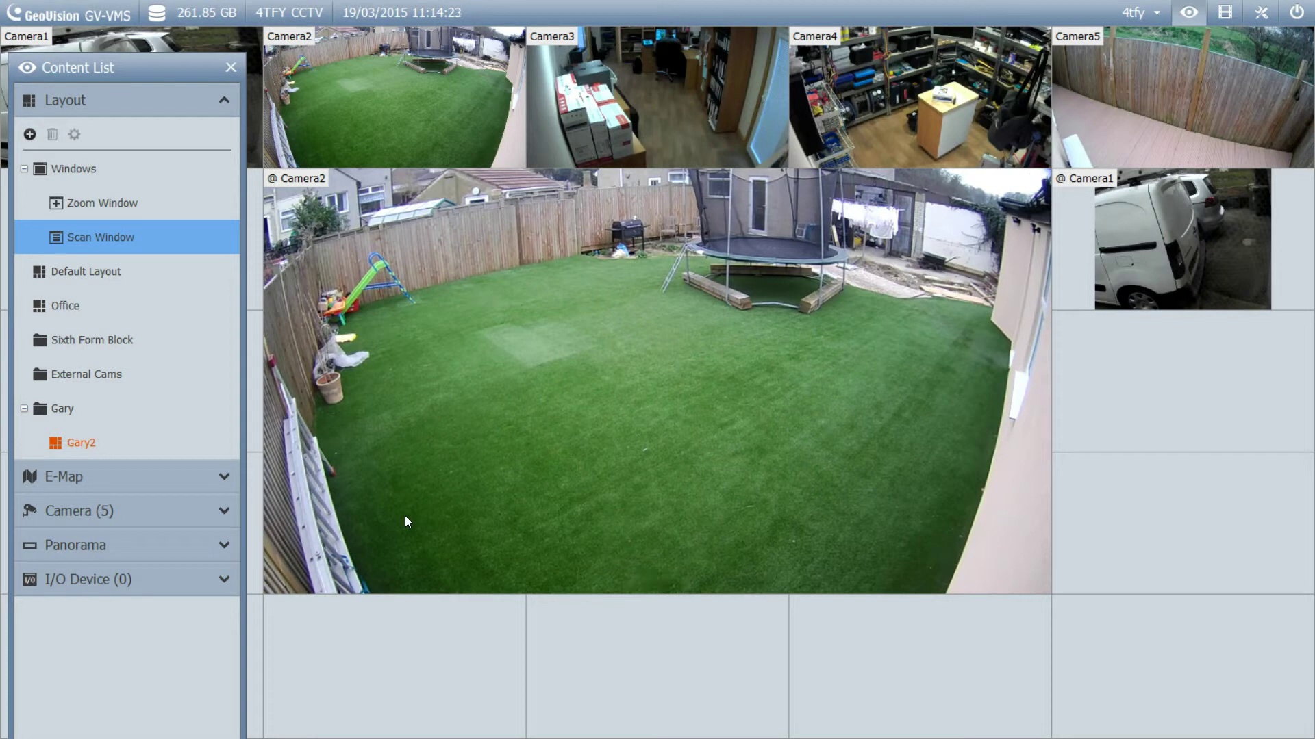
Replace the scan window in the large centre cell with a Zoom Window and show Camera2, followed by Camera3, in it.
left_click(82, 204)
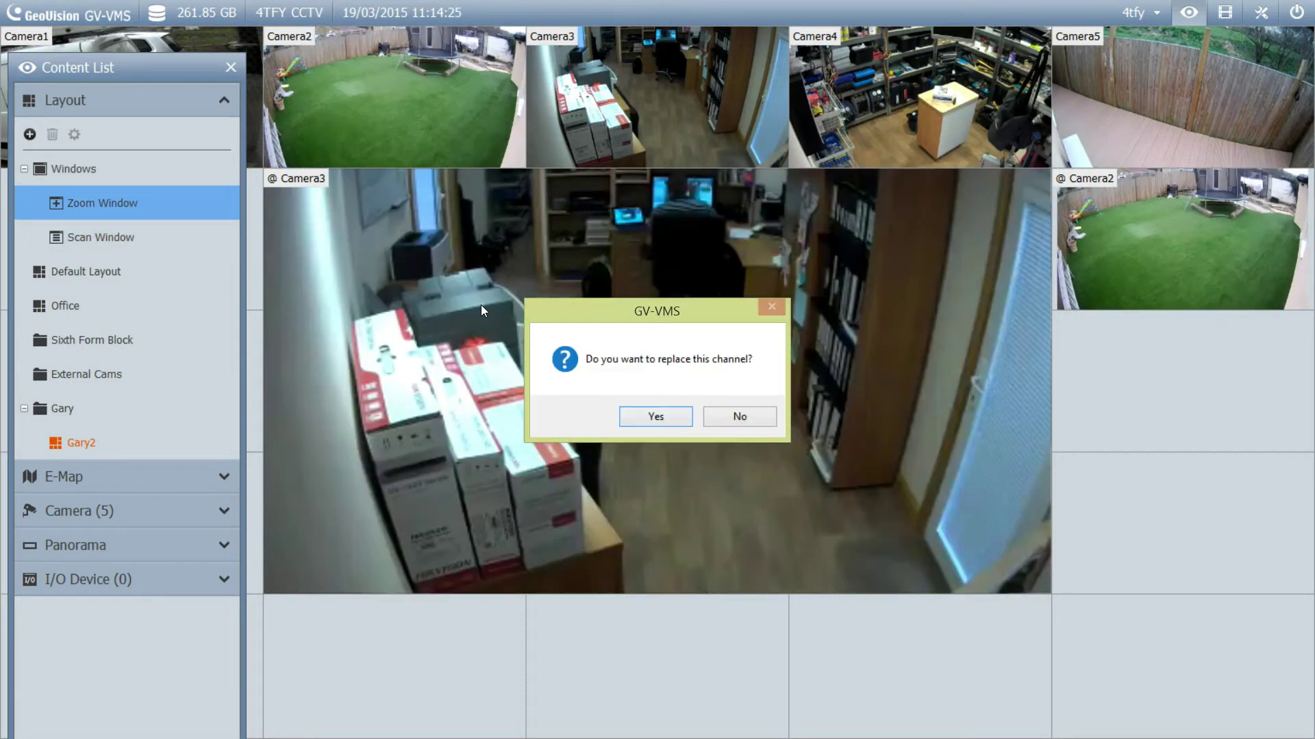
left_click(655, 417)
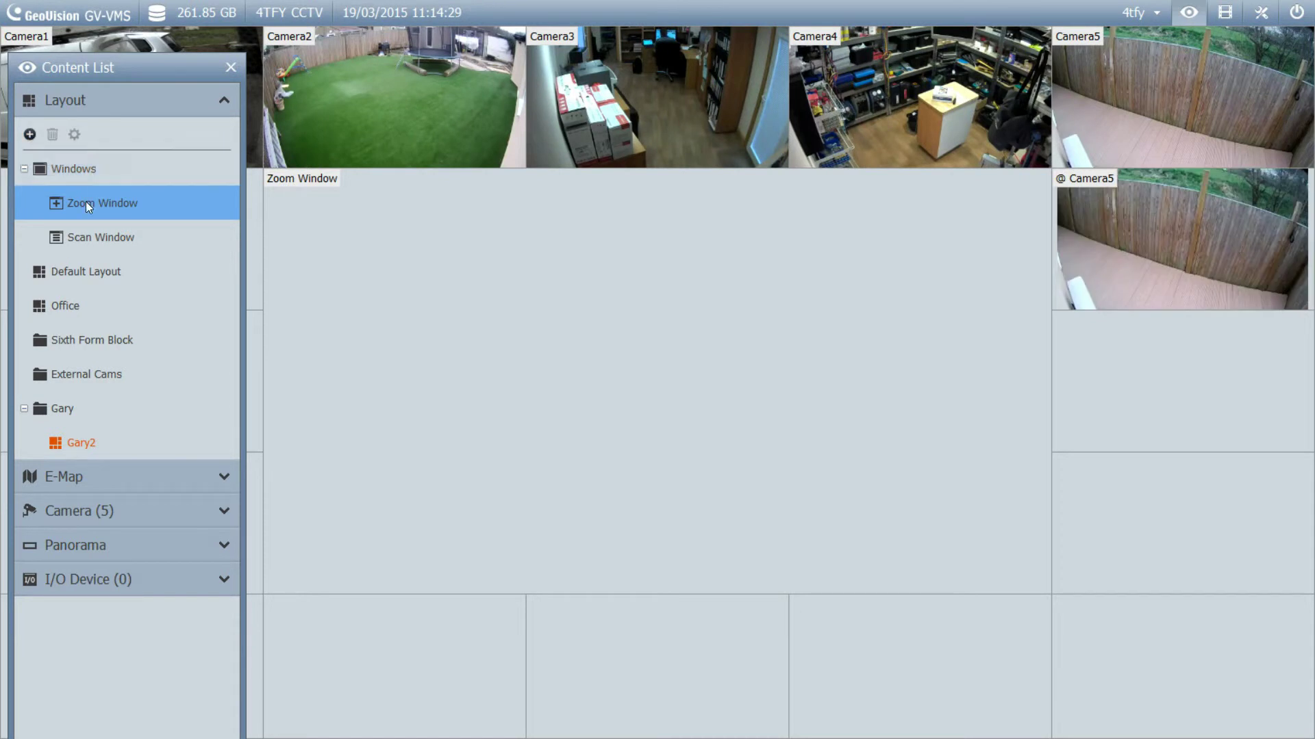
left_click(224, 101)
left_click(227, 167)
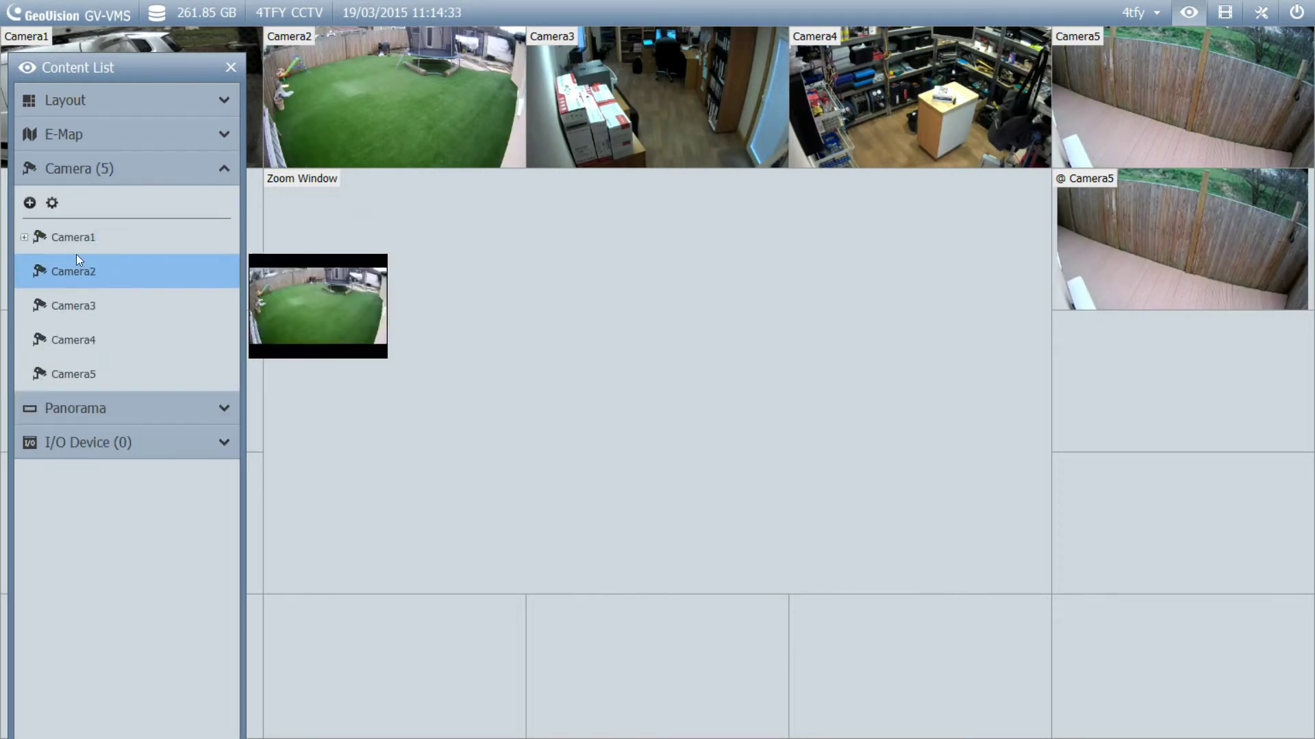
left_click_drag(77, 274, 483, 306)
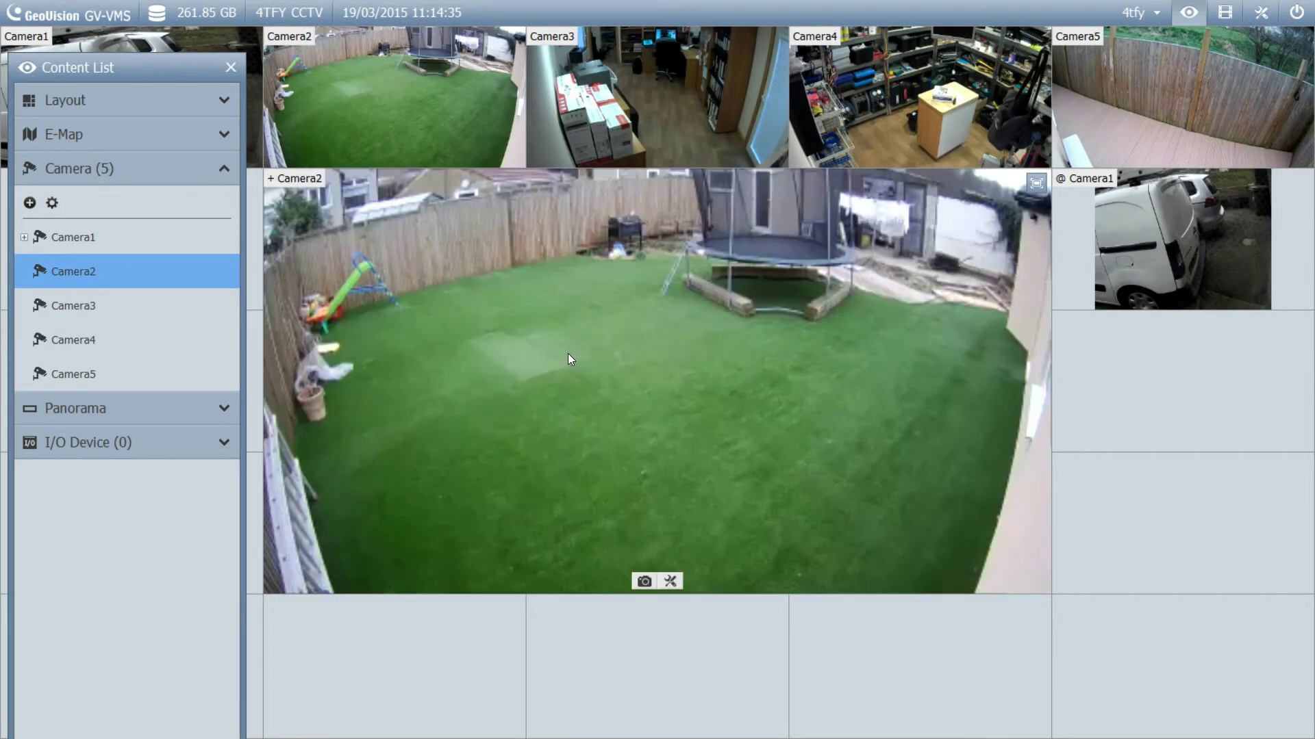
left_click_drag(158, 319, 586, 378)
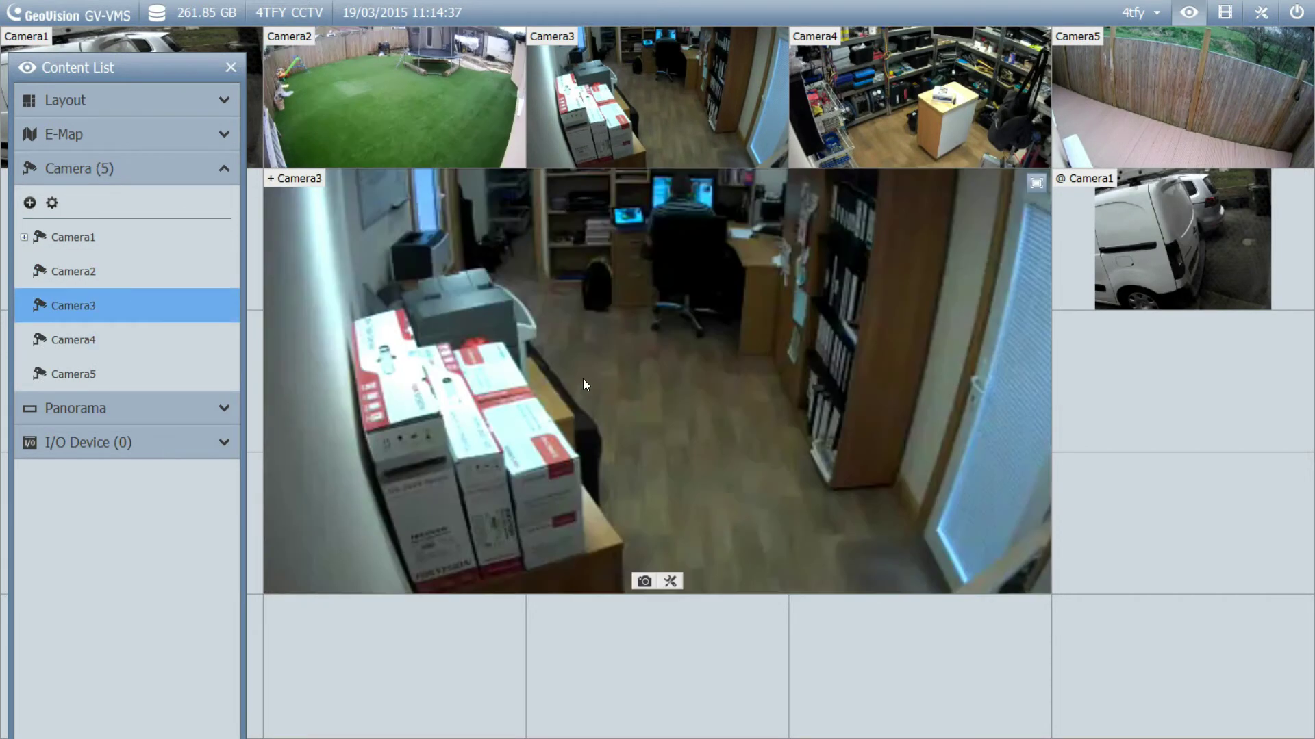
Close Camera3 in the large centre cell's zoom window and remove the zoom window itself.
left_click(670, 581)
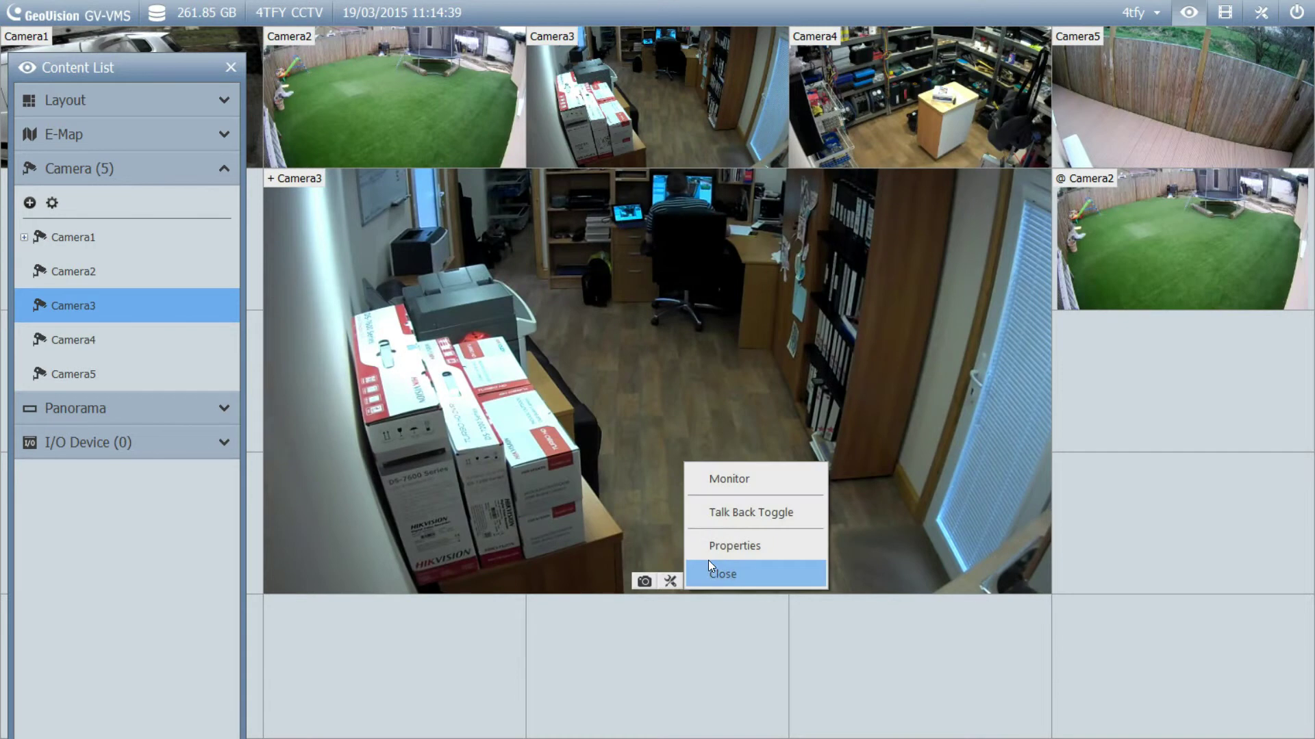
left_click(712, 565)
left_click(653, 416)
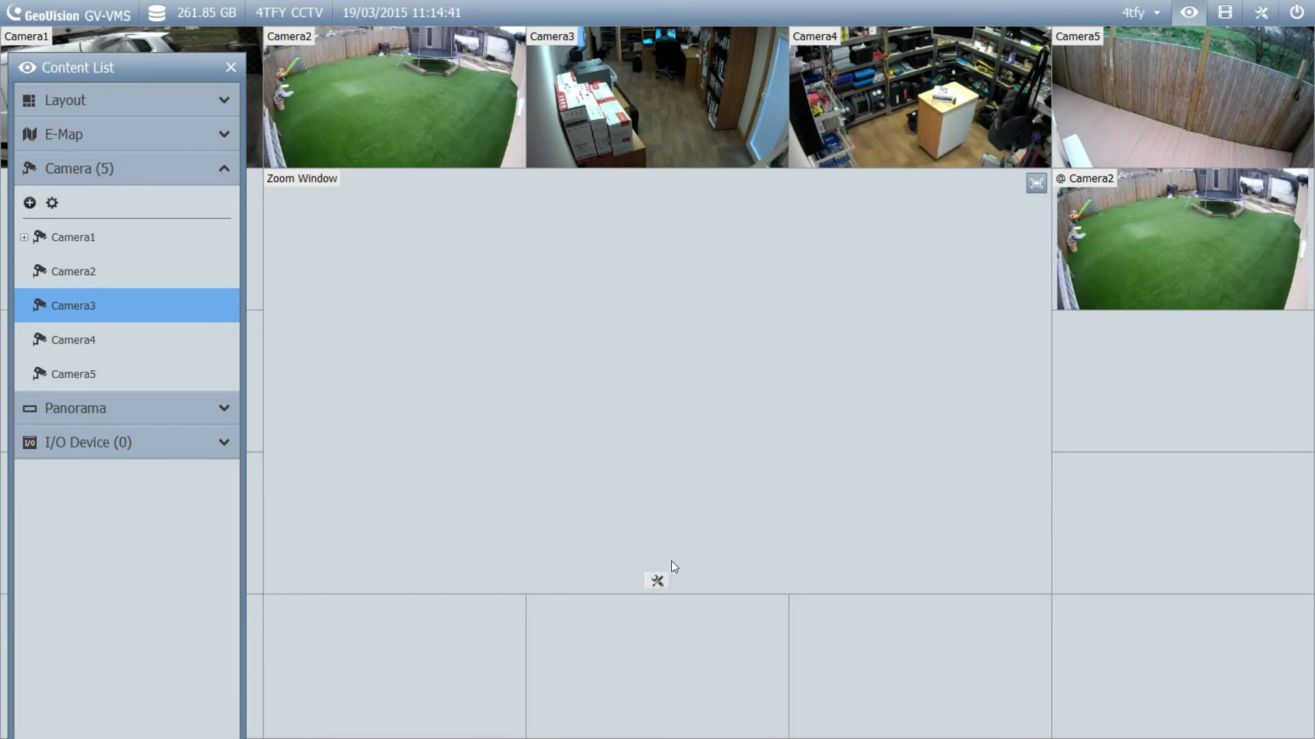
left_click(657, 581)
left_click(695, 575)
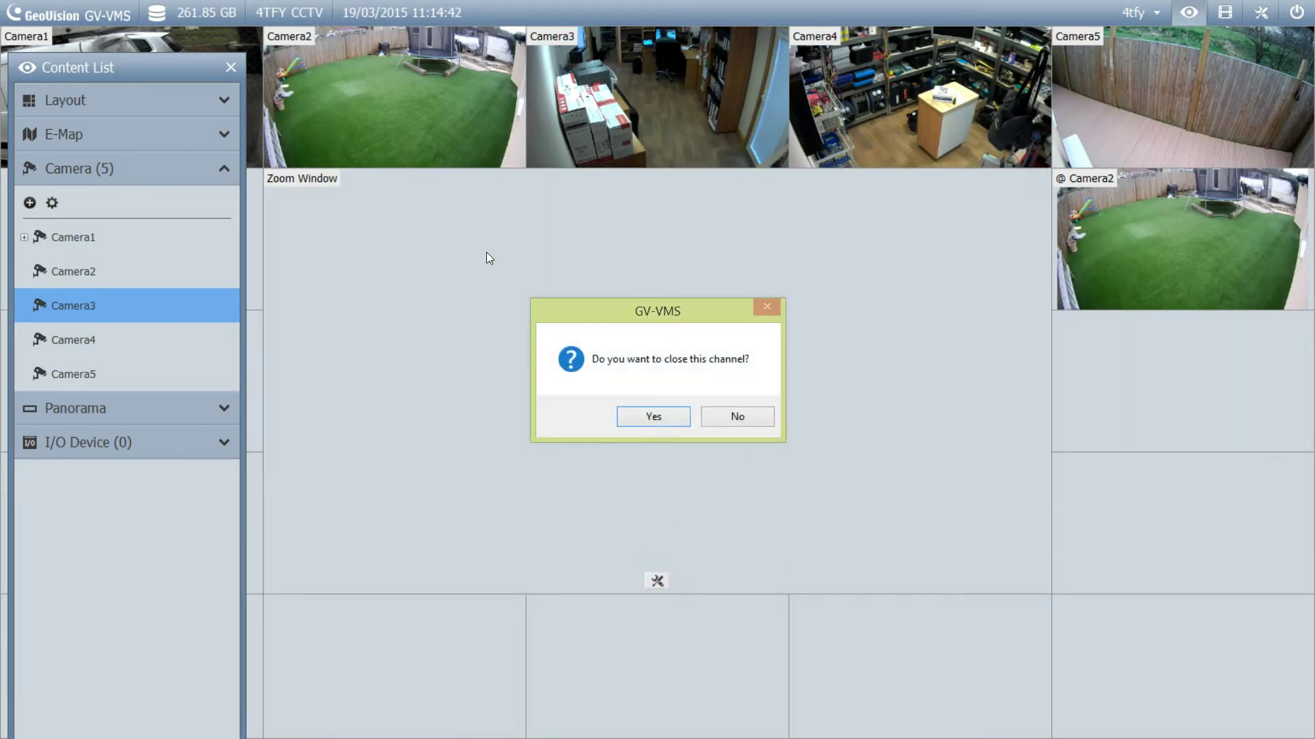
left_click(653, 416)
Place Camera4 in the large centre cell and replace it with Camera5.
left_click_drag(141, 344, 487, 346)
mouse_move(146, 383)
left_click_drag(146, 384, 620, 338)
left_click(638, 419)
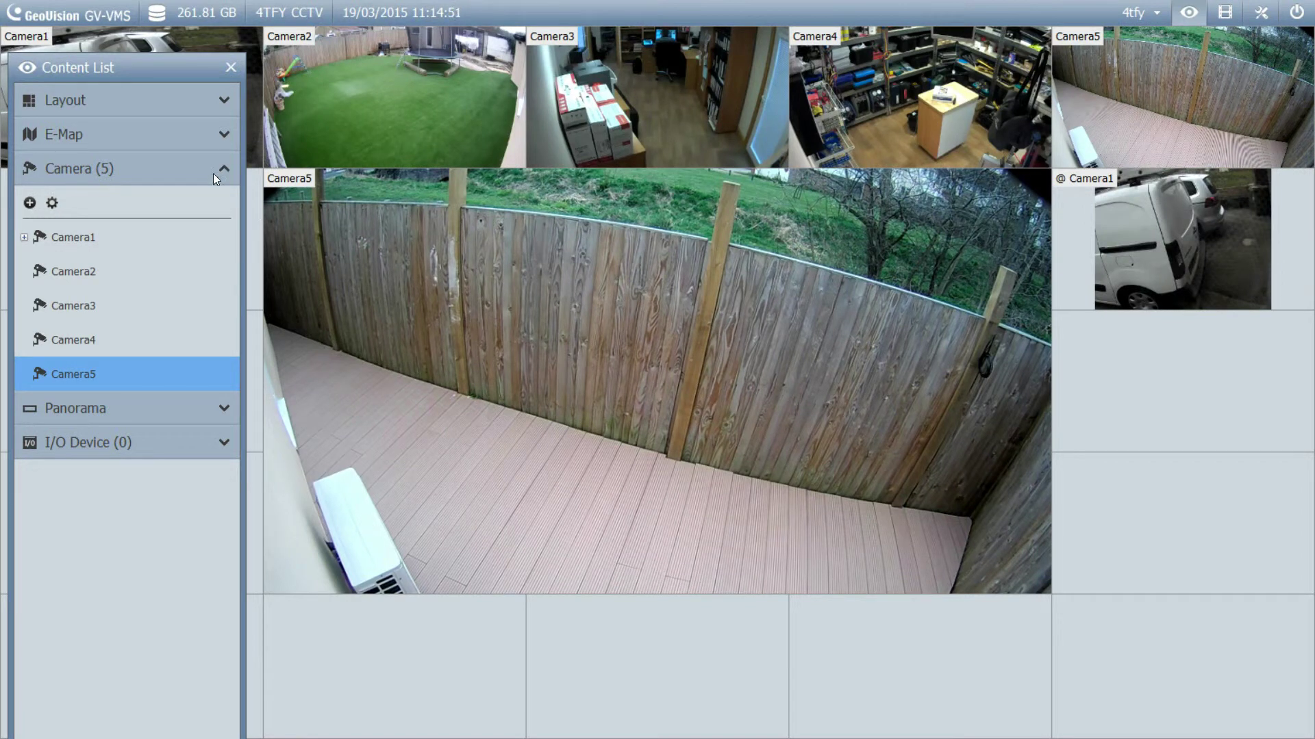
Replace Camera5 in the large centre cell with the Office E-Map.
left_click(222, 142)
left_click(35, 200)
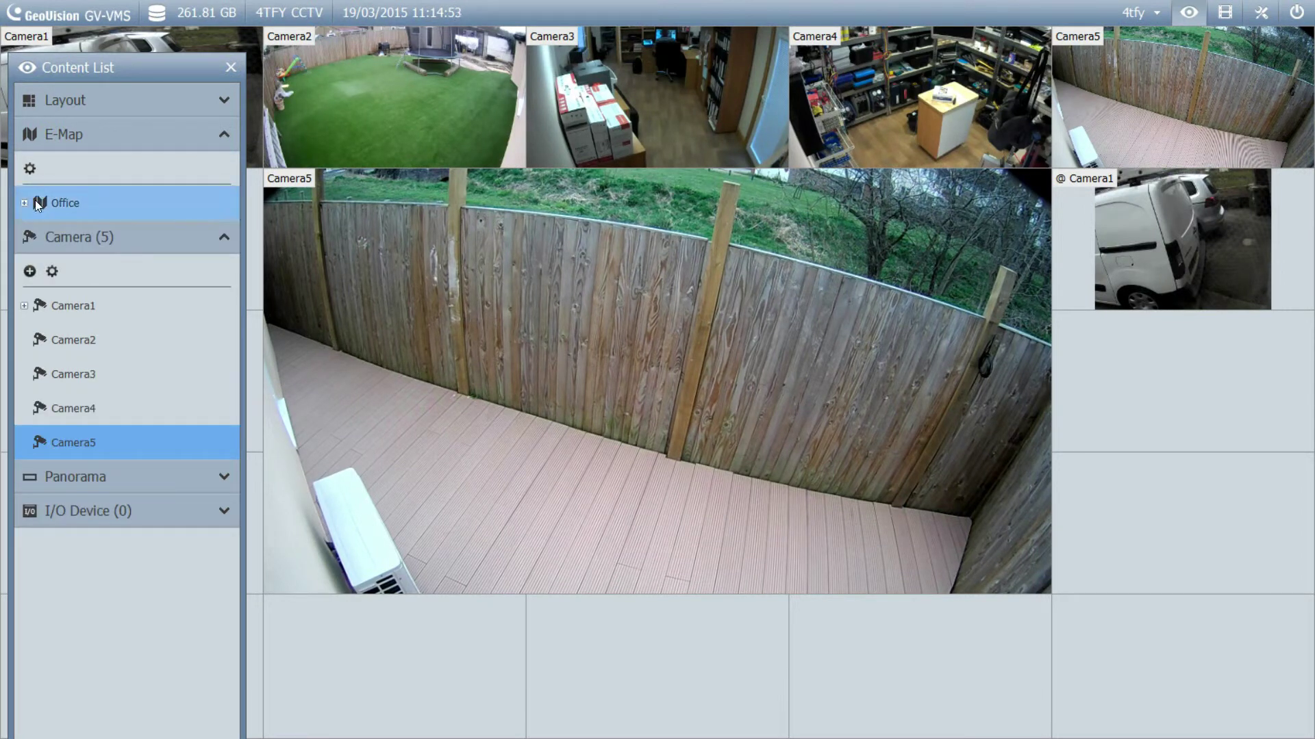
left_click(26, 204)
left_click(71, 237)
left_click_drag(71, 237, 436, 384)
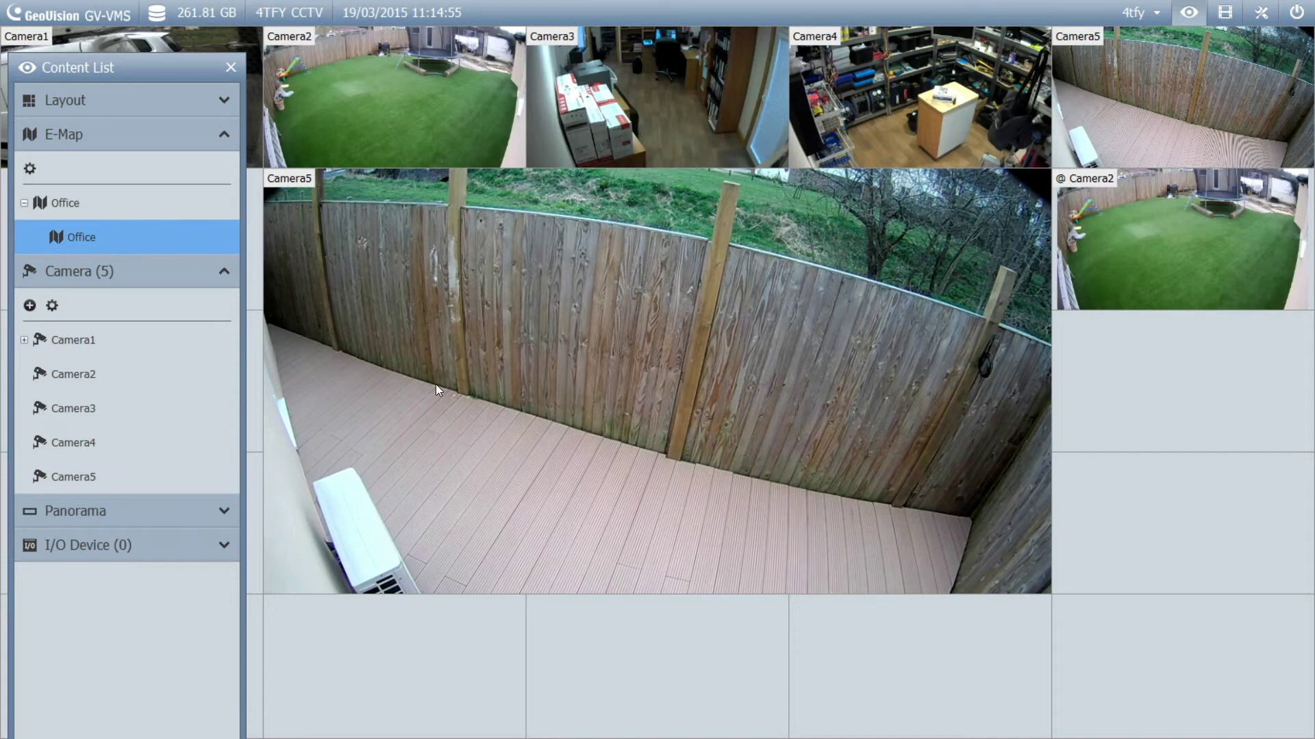
left_click(655, 417)
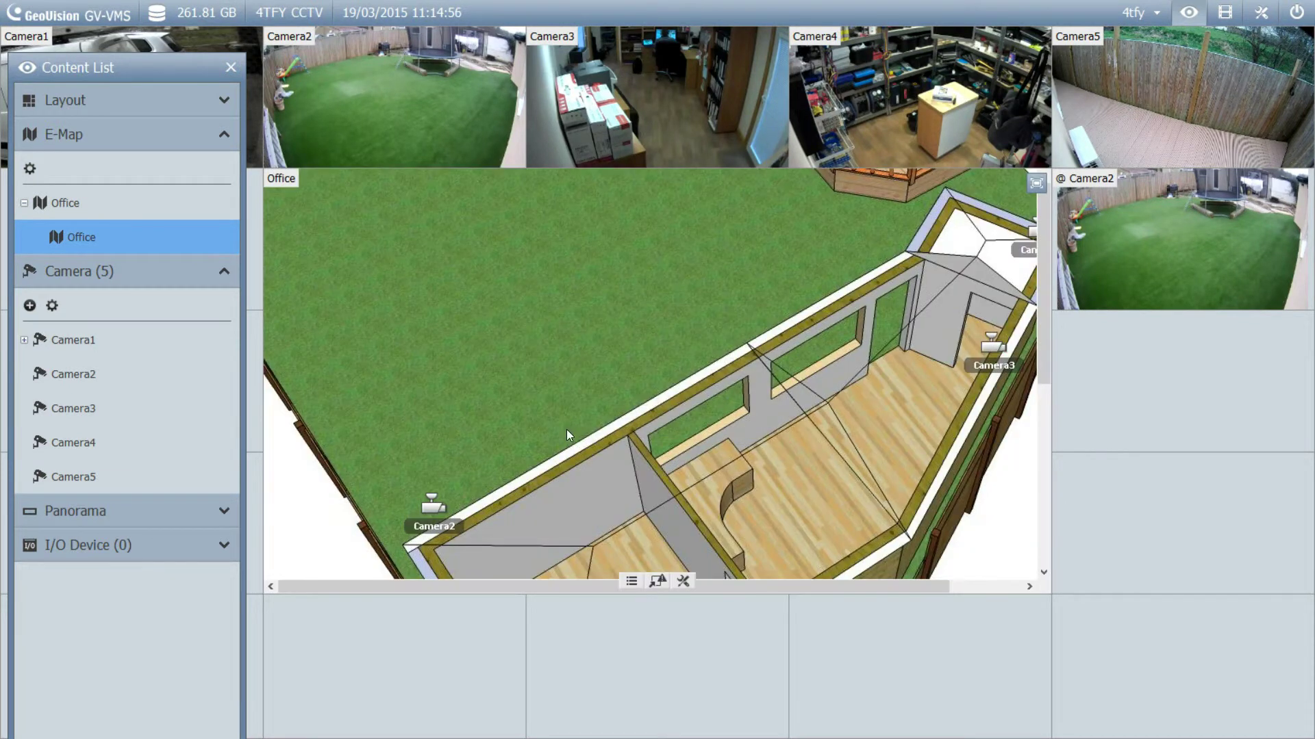
Set the Office E-Map to Fit Visible and zoom it in one level.
right_click(654, 428)
left_click(704, 498)
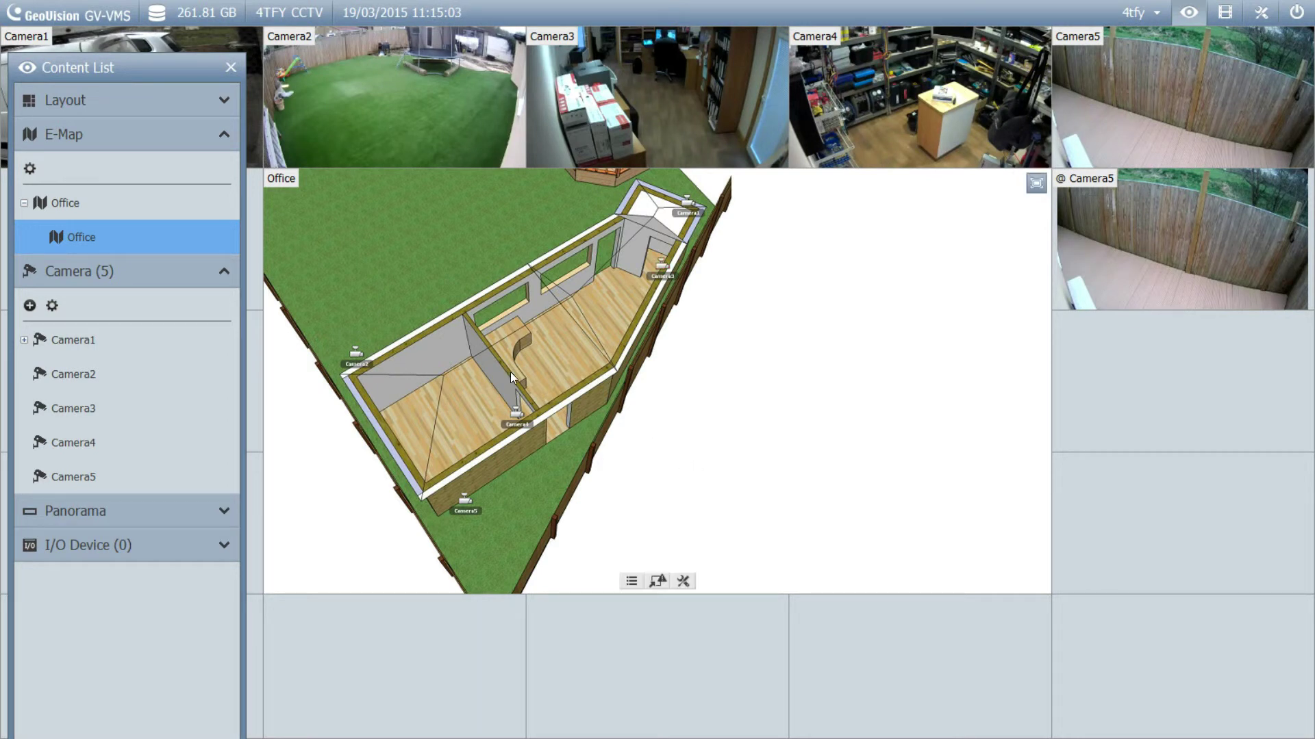
right_click(676, 445)
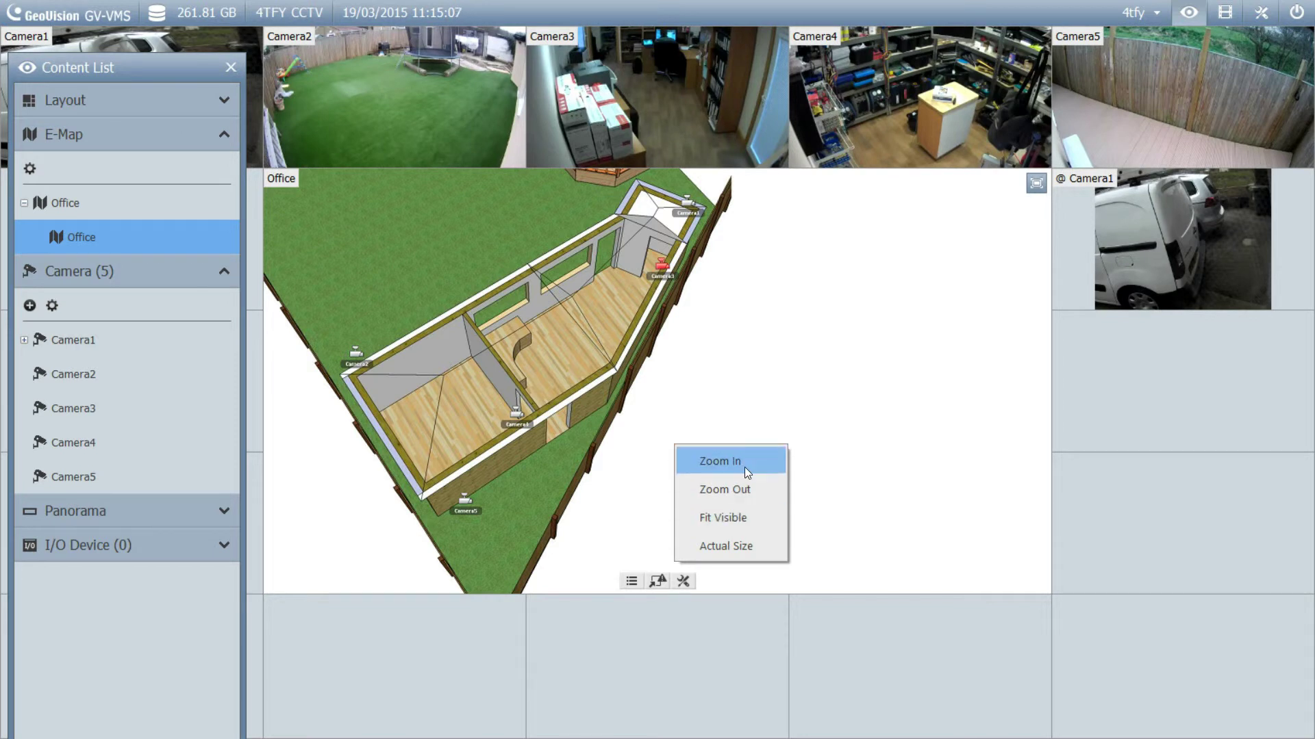
left_click(745, 466)
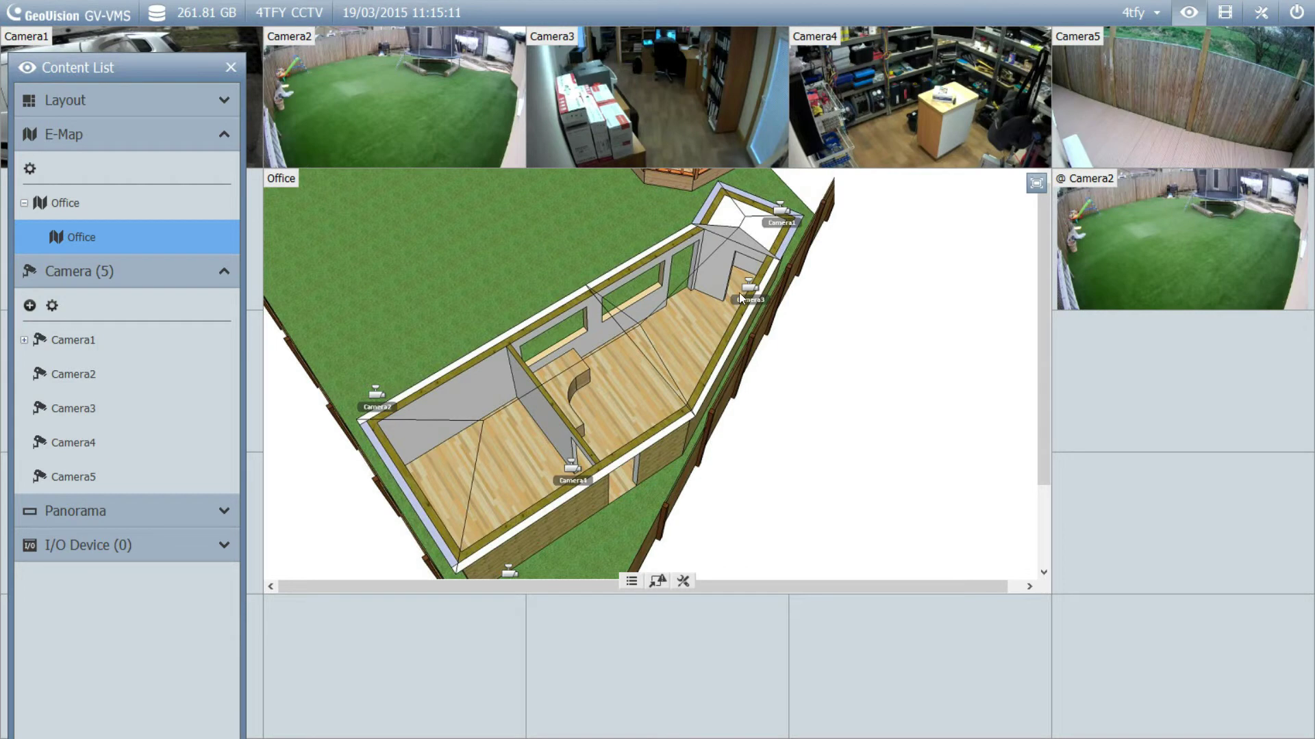
Preview cameras on the E-Map and view Camera3, Camera1, Camera4 and Camera5 full screen in turn, restoring the layout after each.
mouse_move(746, 291)
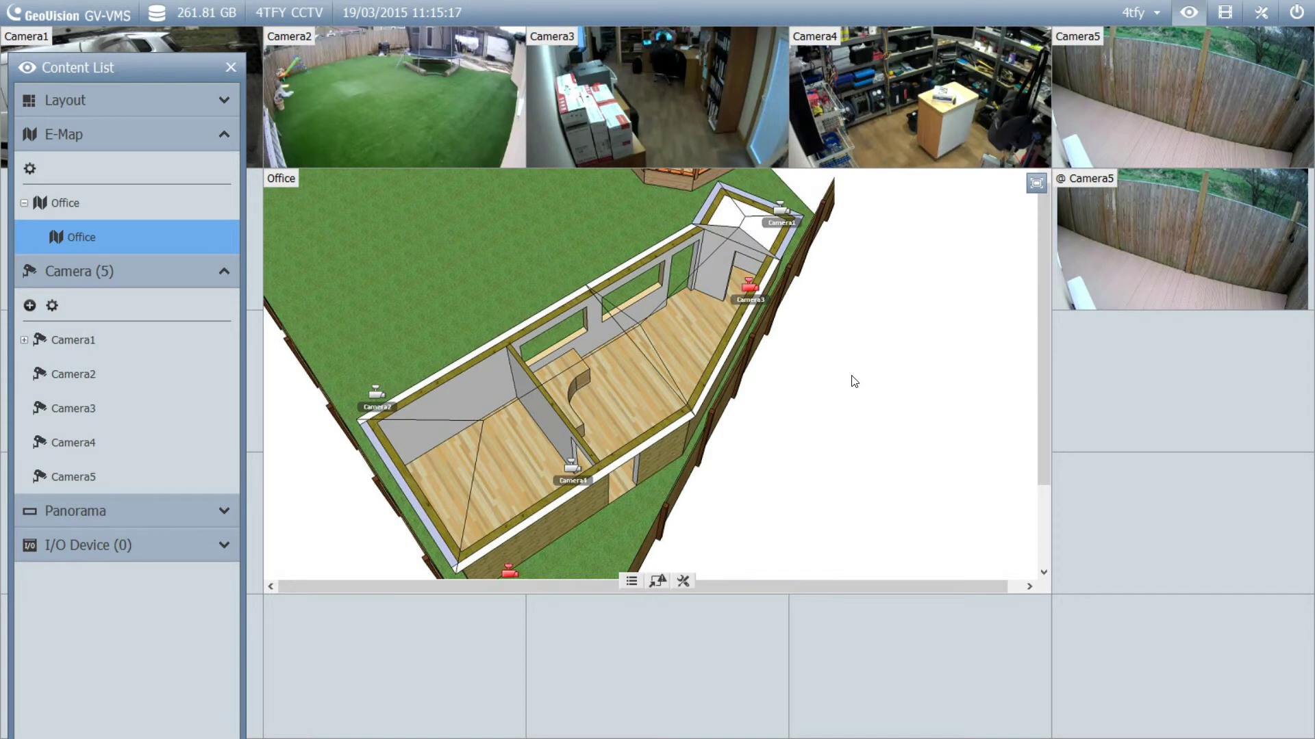
mouse_move(778, 205)
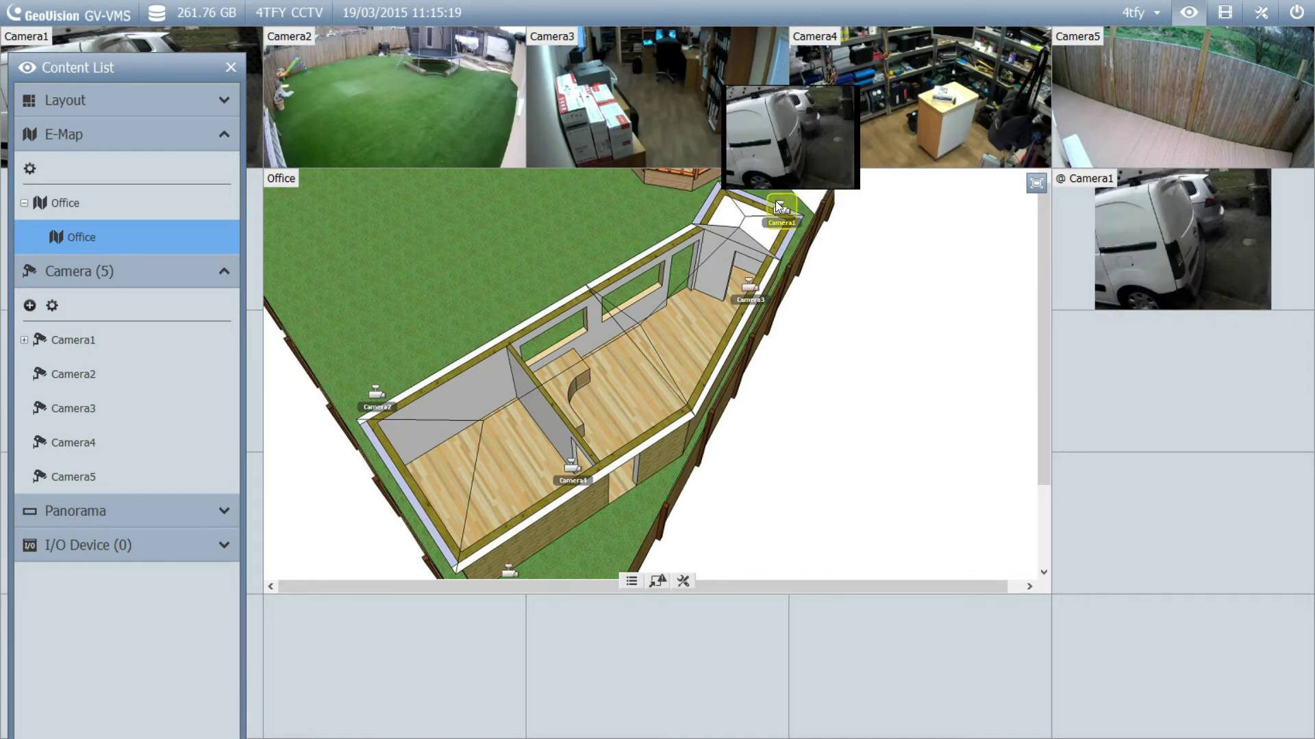
double_click(752, 287)
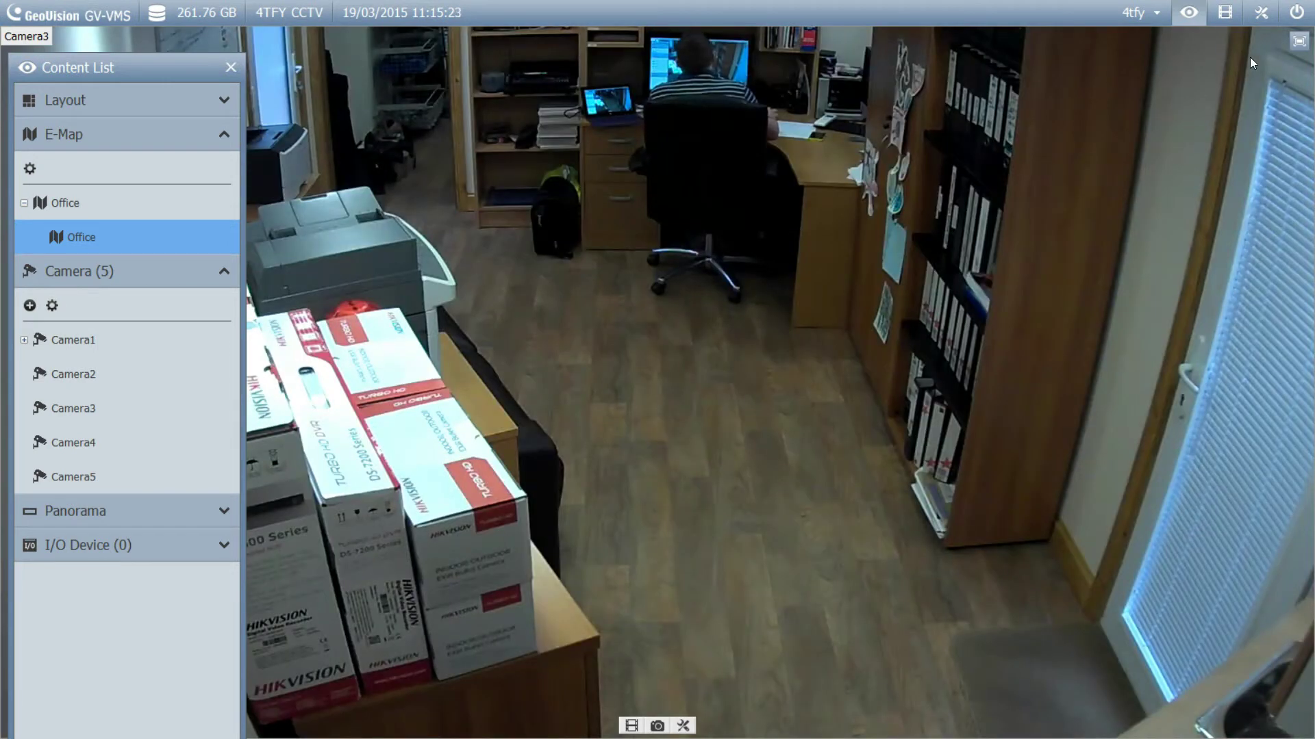
left_click(1297, 44)
double_click(785, 218)
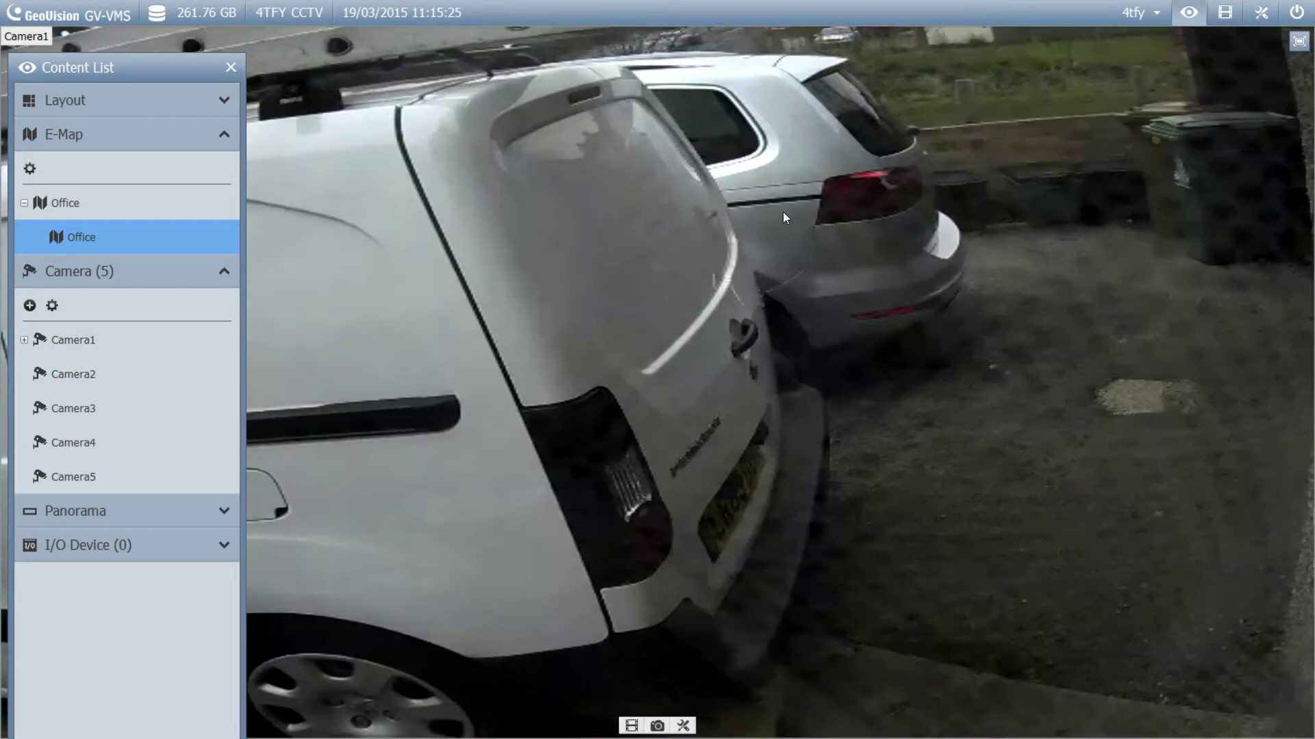
left_click(1297, 44)
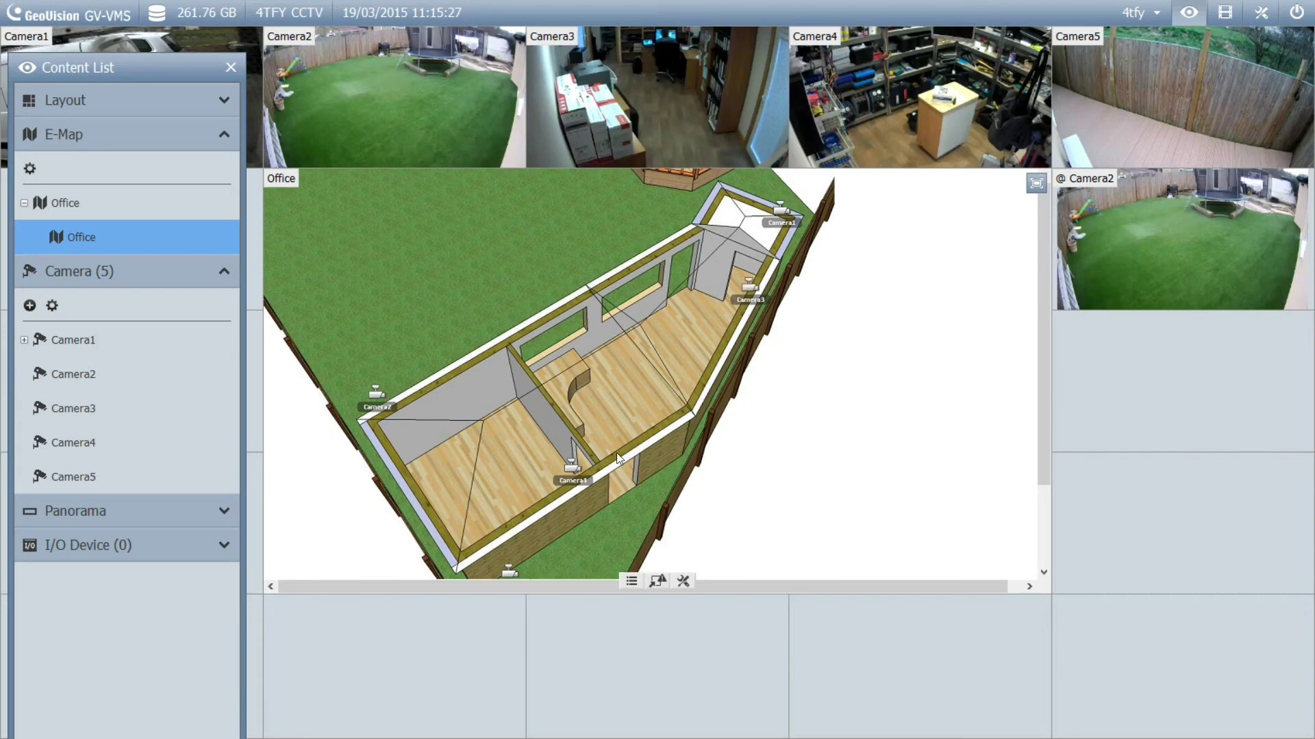
double_click(573, 467)
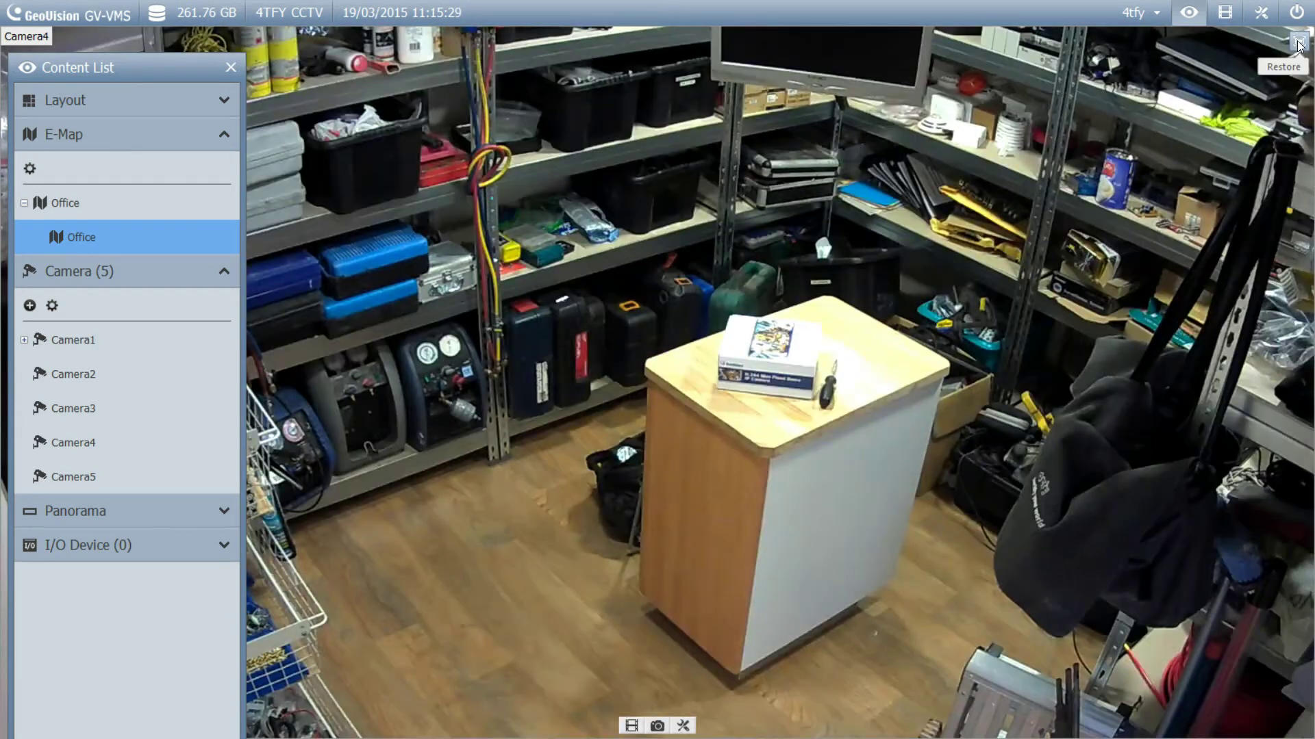
left_click(1299, 42)
double_click(515, 573)
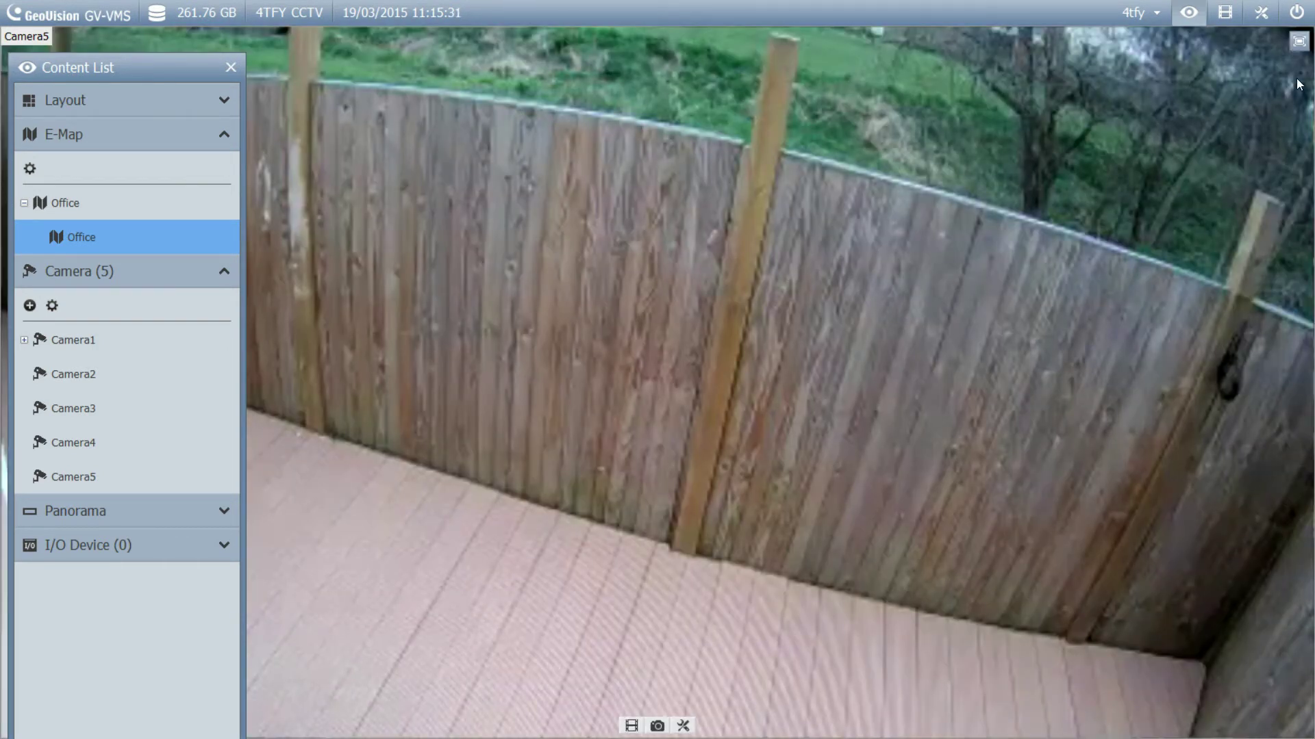
left_click(1299, 42)
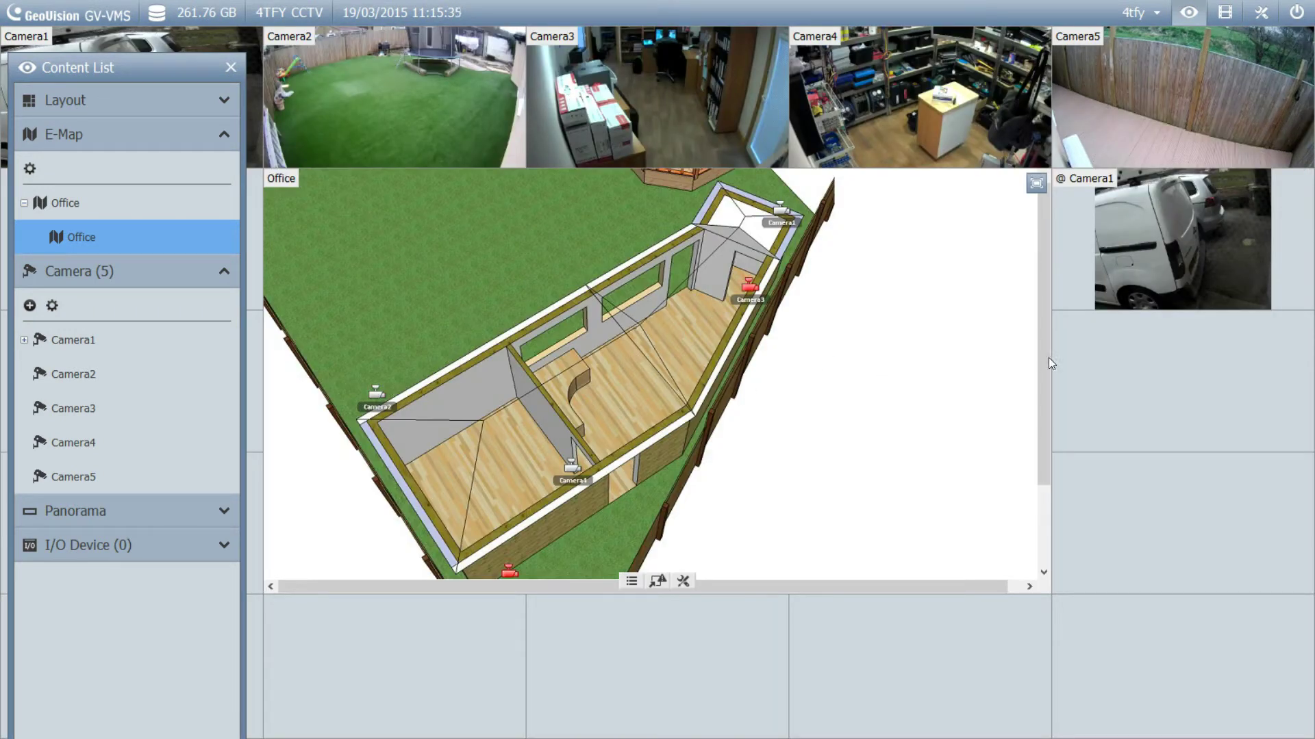
Place a Zoom Window in the empty cell below the scan window and send Camera3, Camera4, Camera2 and Camera1 to it from the E-Map.
left_click(220, 98)
left_click_drag(75, 201, 1168, 348)
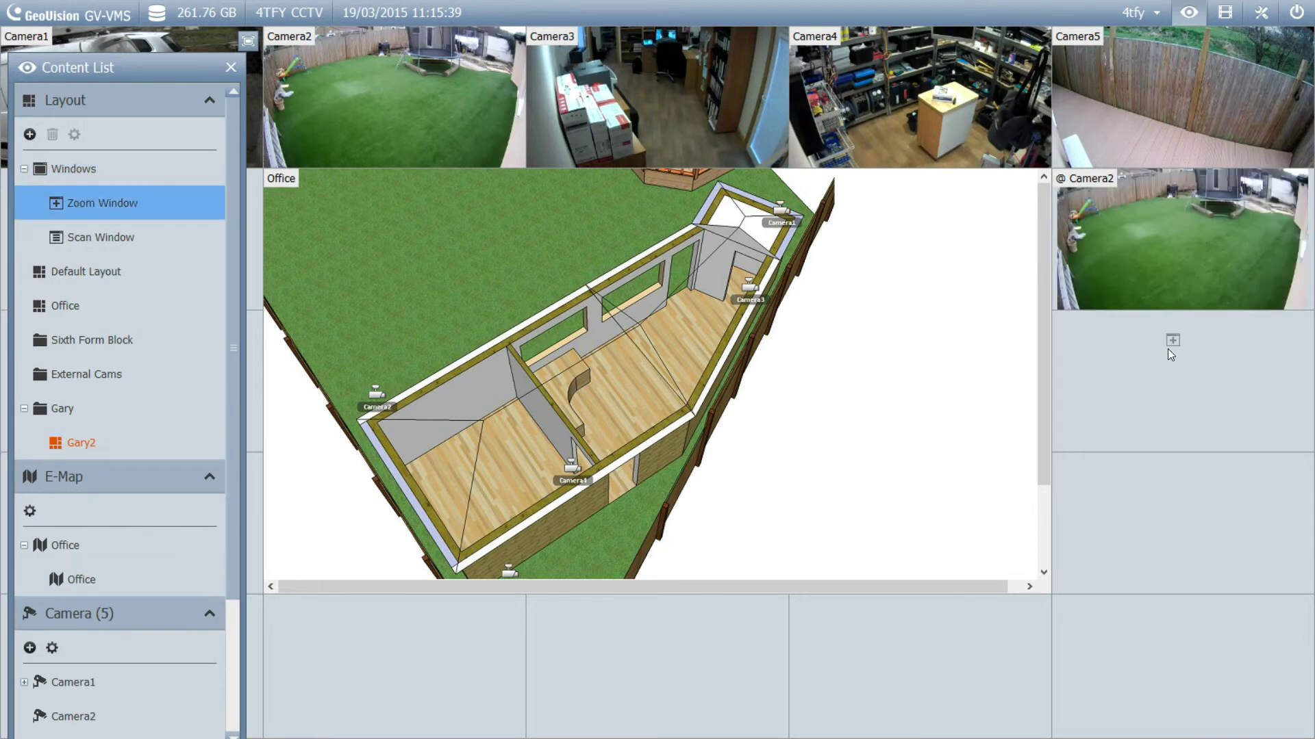
left_click(749, 287)
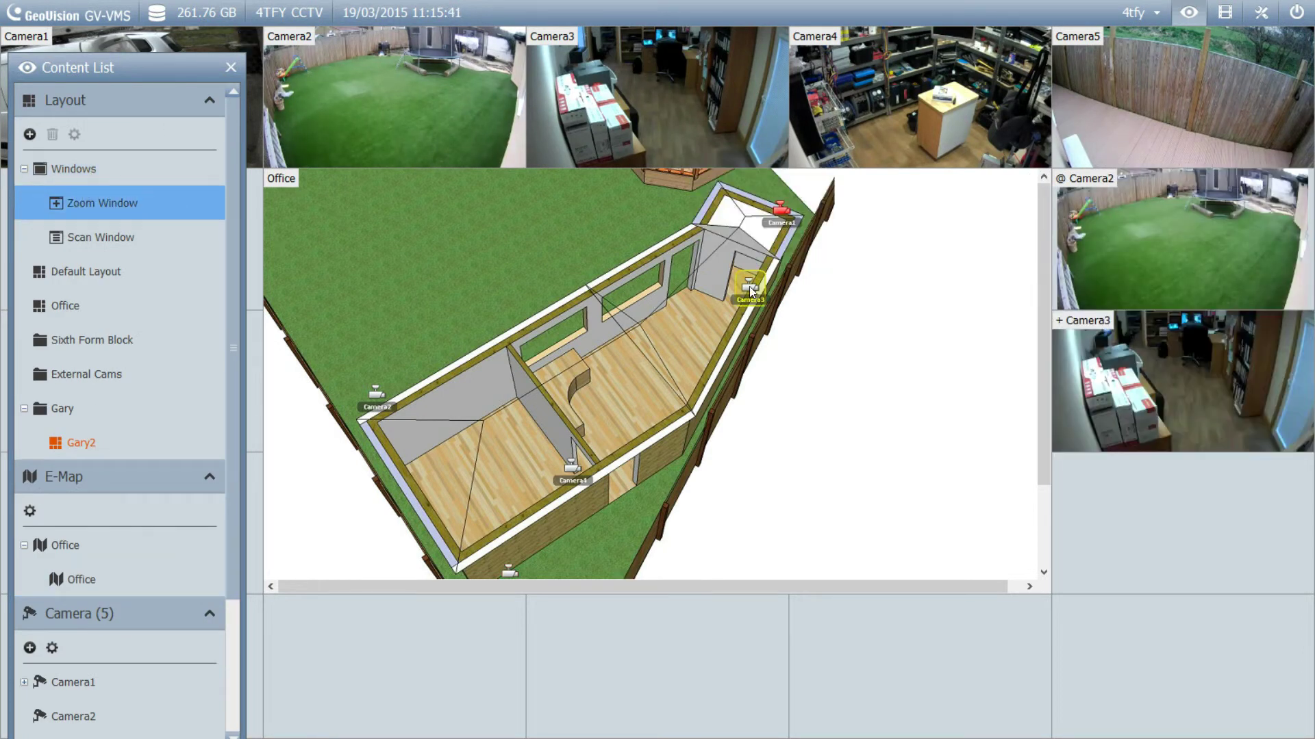
left_click(569, 468)
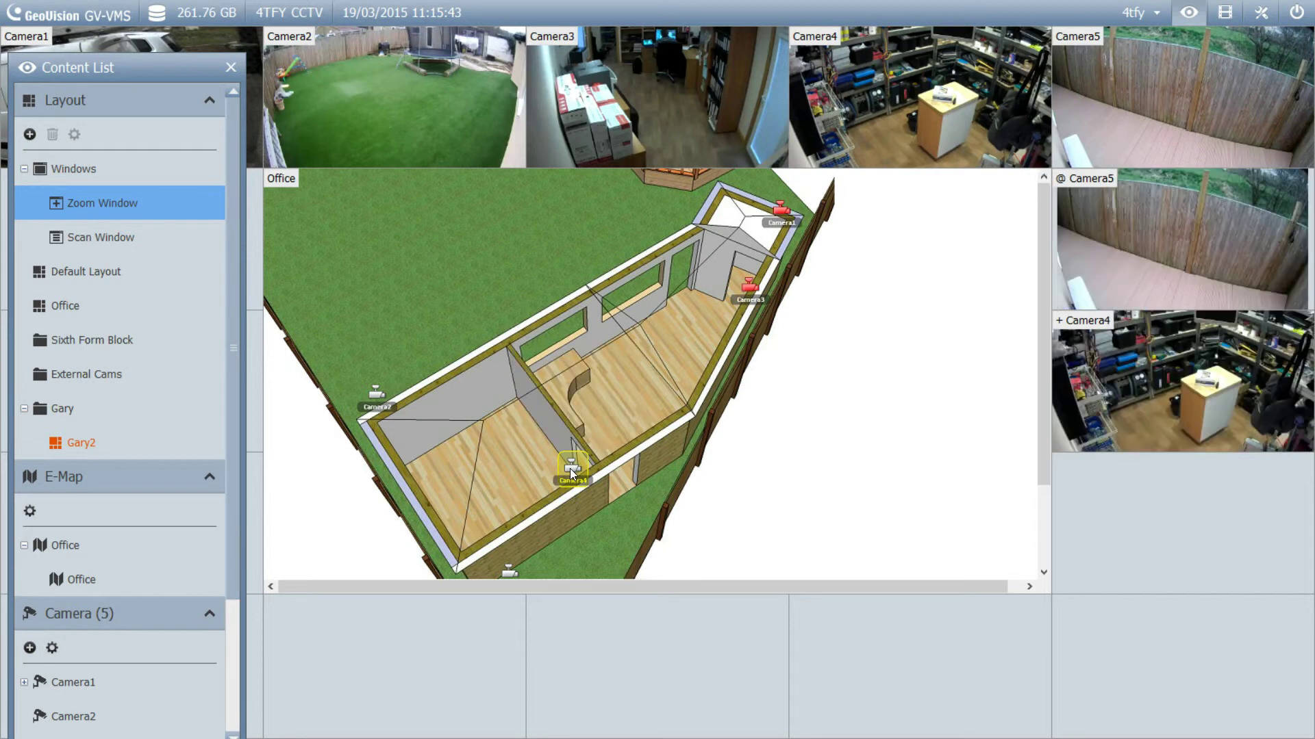
left_click(378, 390)
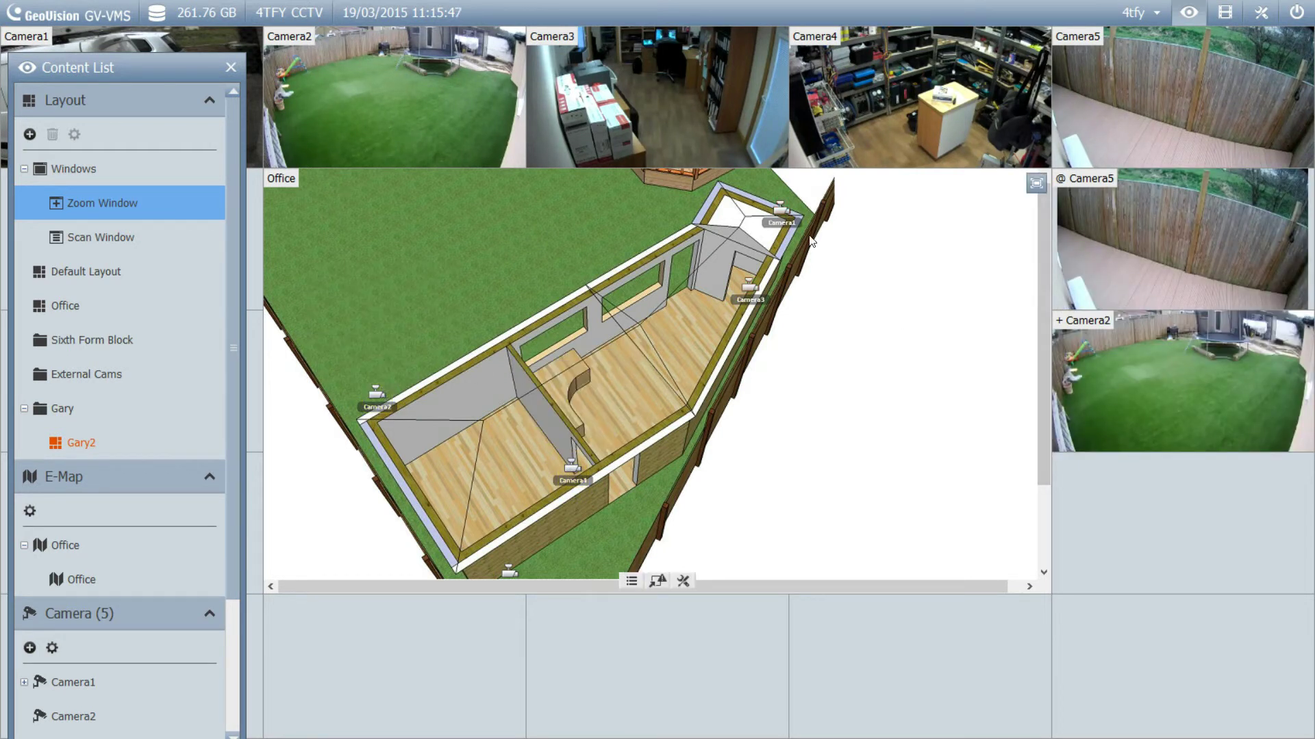
left_click(778, 220)
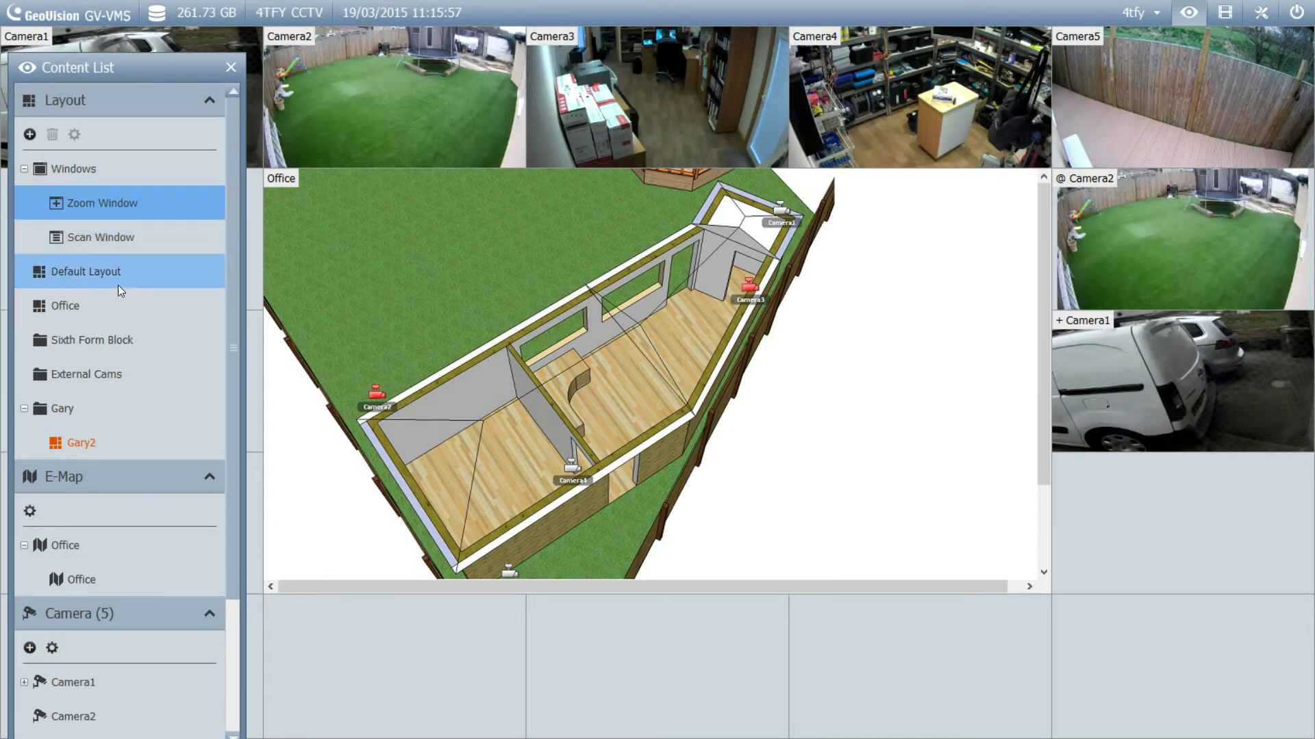
Switch to the Office layout and return to the edited layout inside the last layout group.
double_click(112, 309)
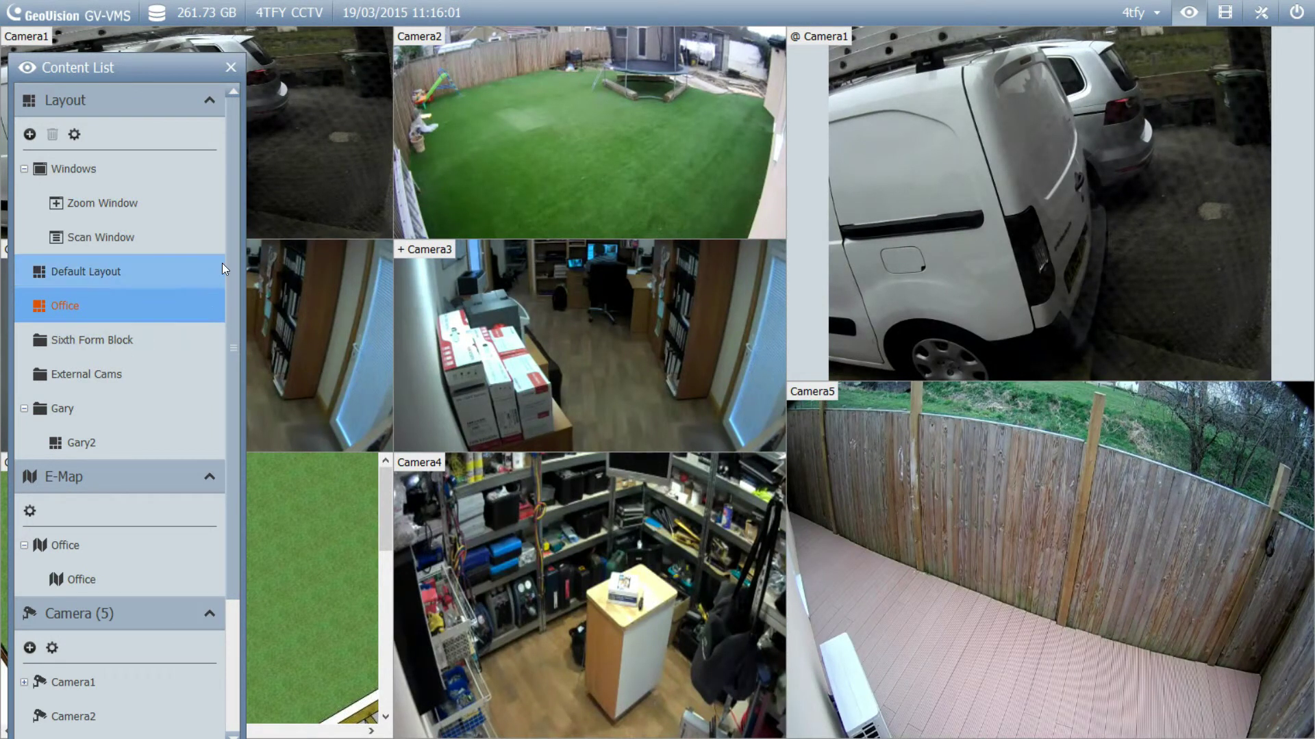
left_click_drag(236, 241, 227, 304)
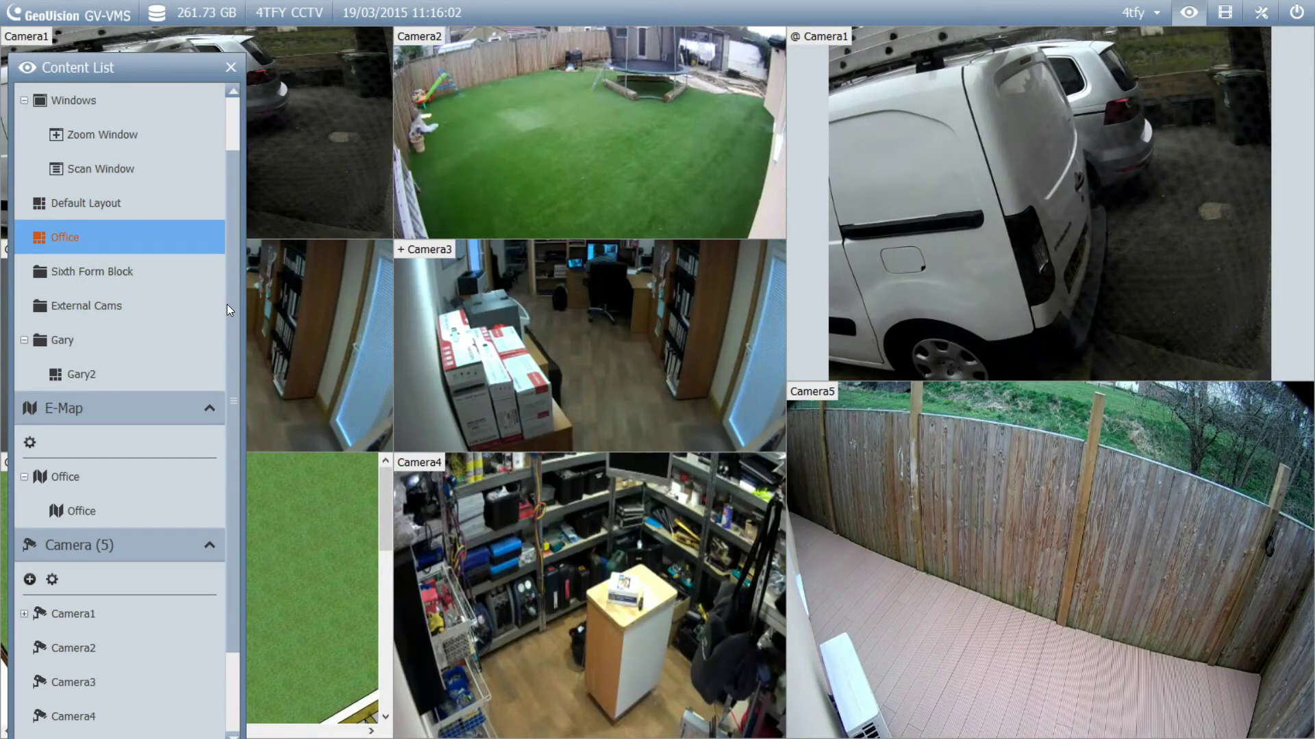
double_click(112, 368)
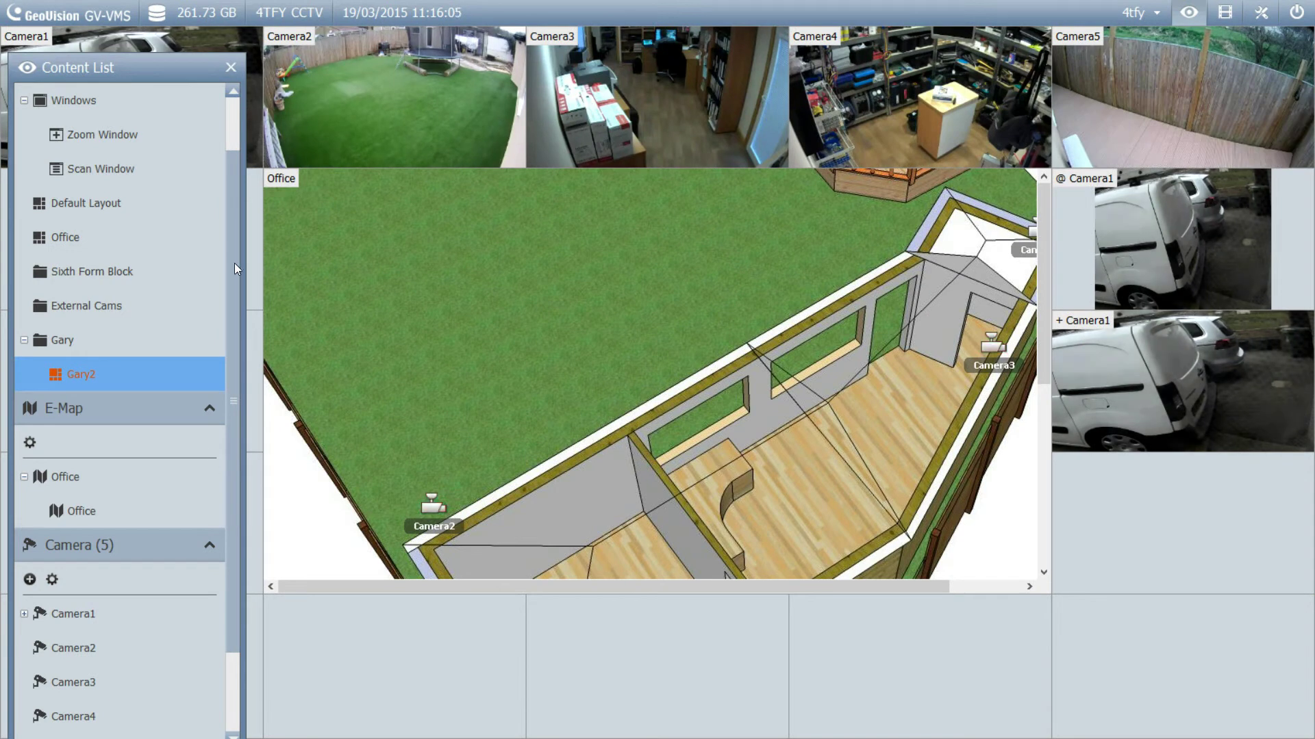
Replace the Office E-Map in the large centre cell with Camera4.
scroll(232, 286, "down", 3)
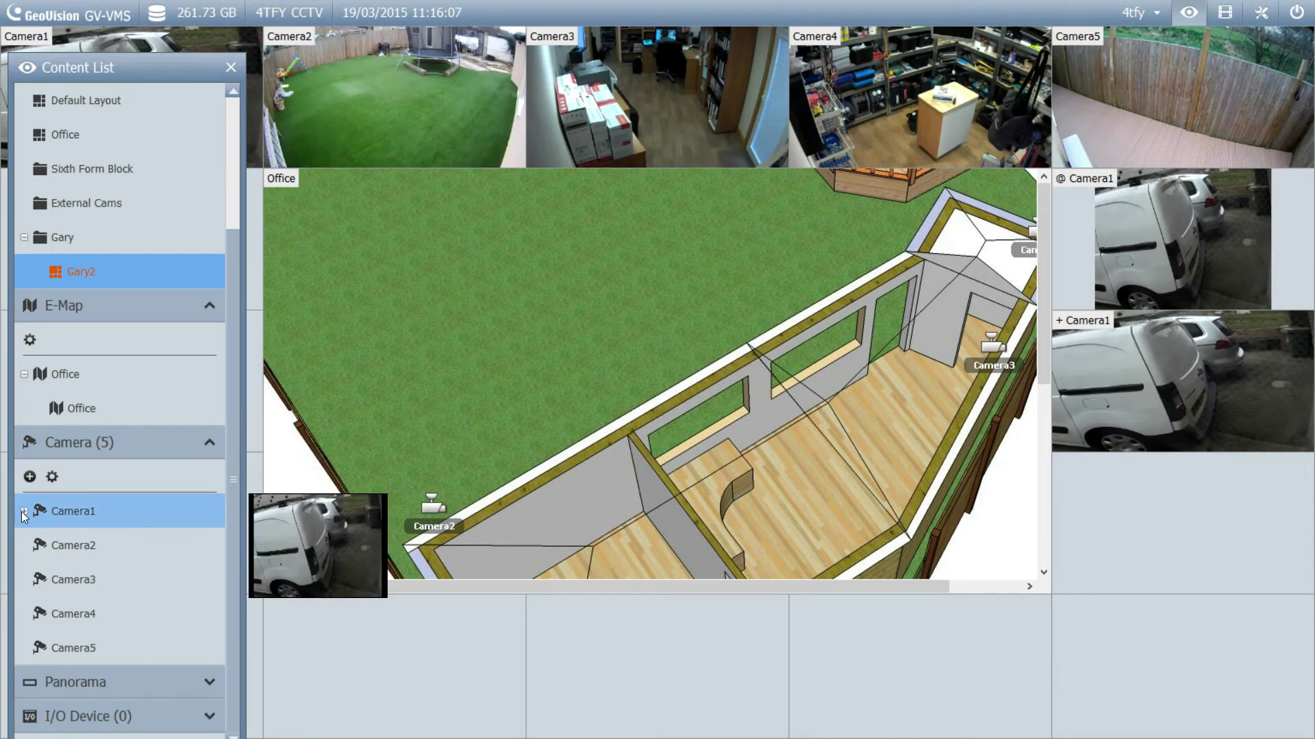
mouse_move(52, 535)
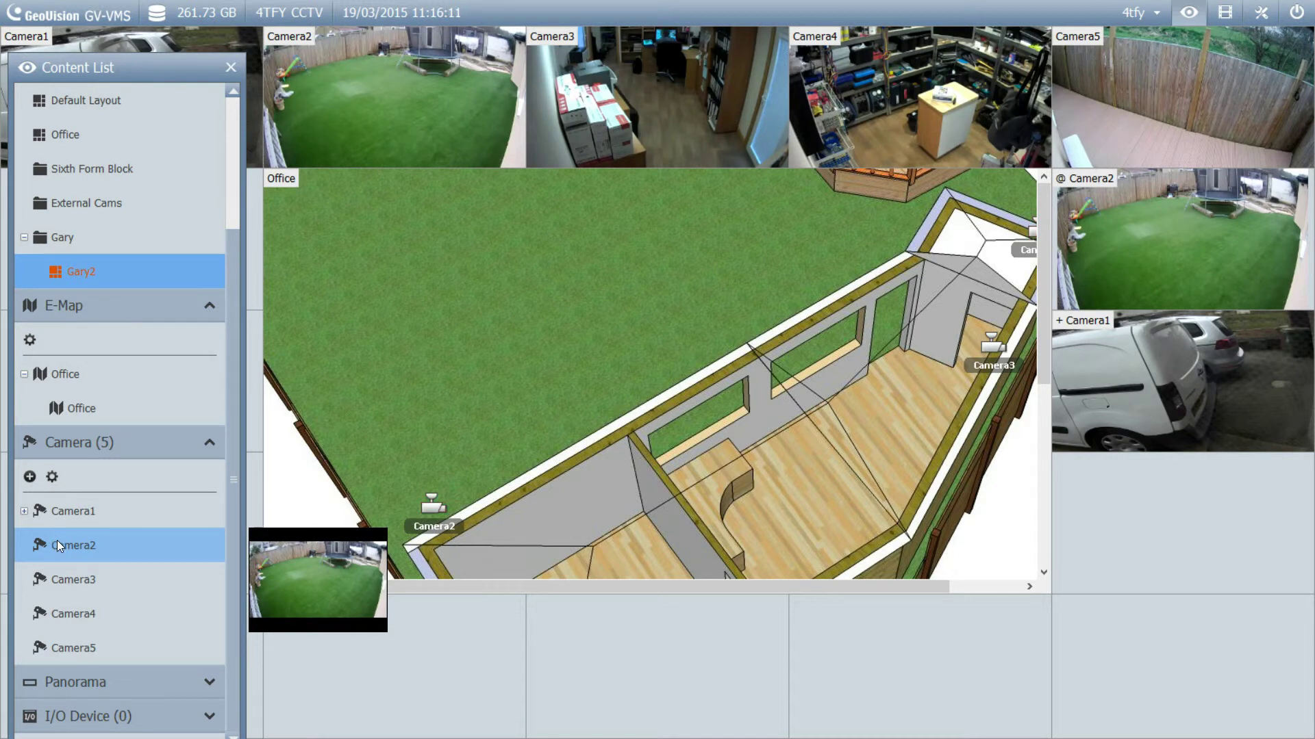
left_click(97, 613)
left_click_drag(99, 614, 581, 428)
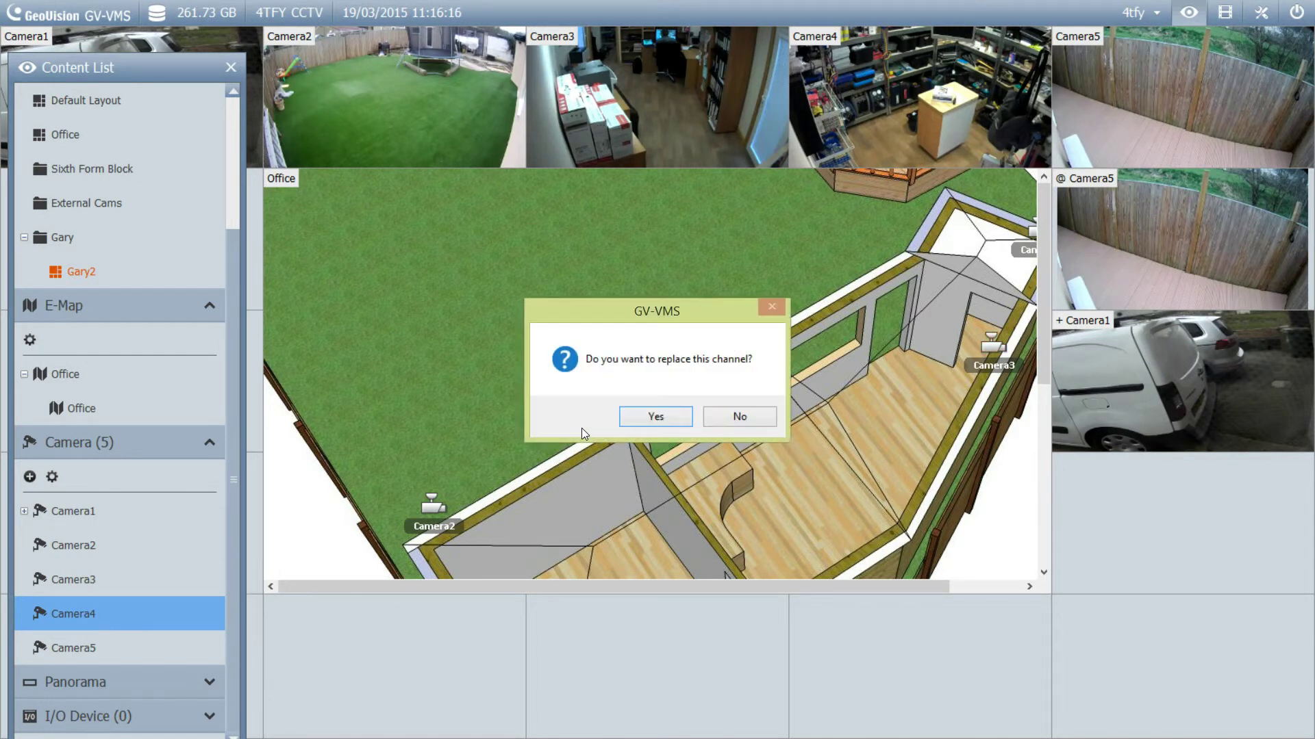
left_click(669, 407)
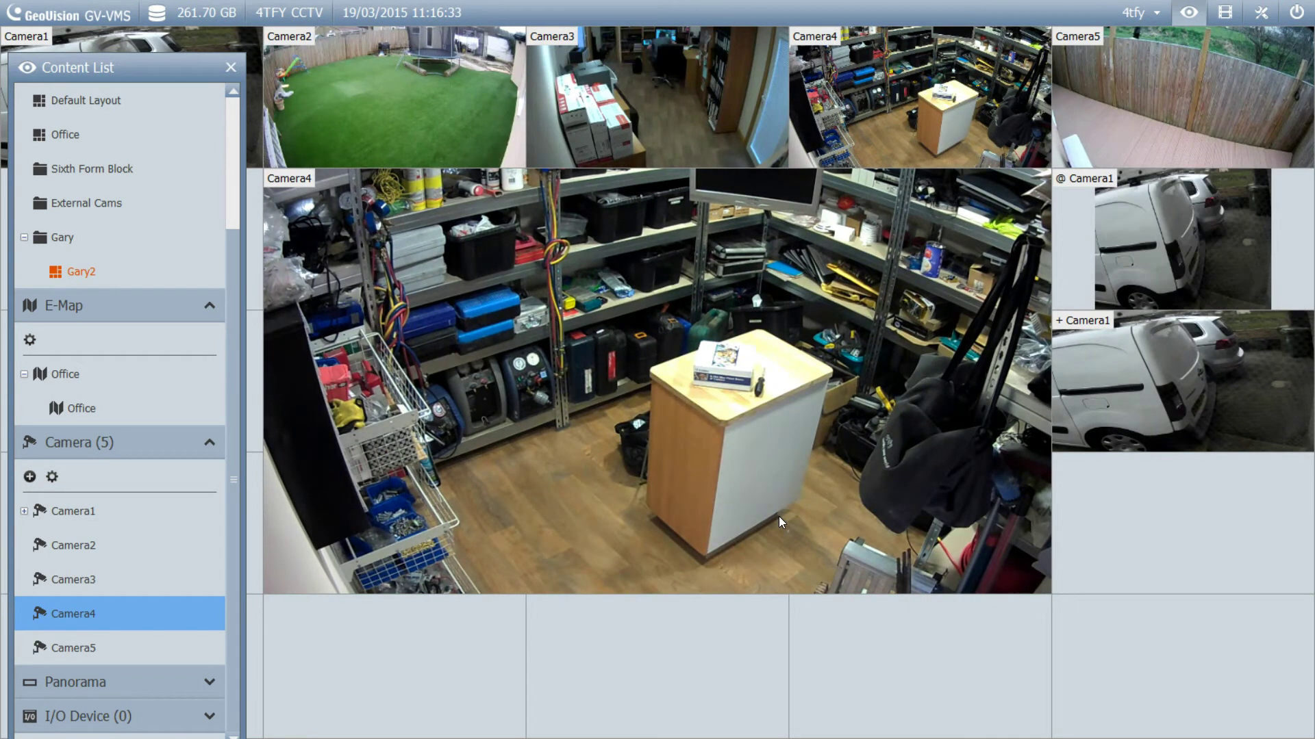
Enable a focus view area on Camera4 around the worktop and rename it Worktop.
mouse_move(839, 437)
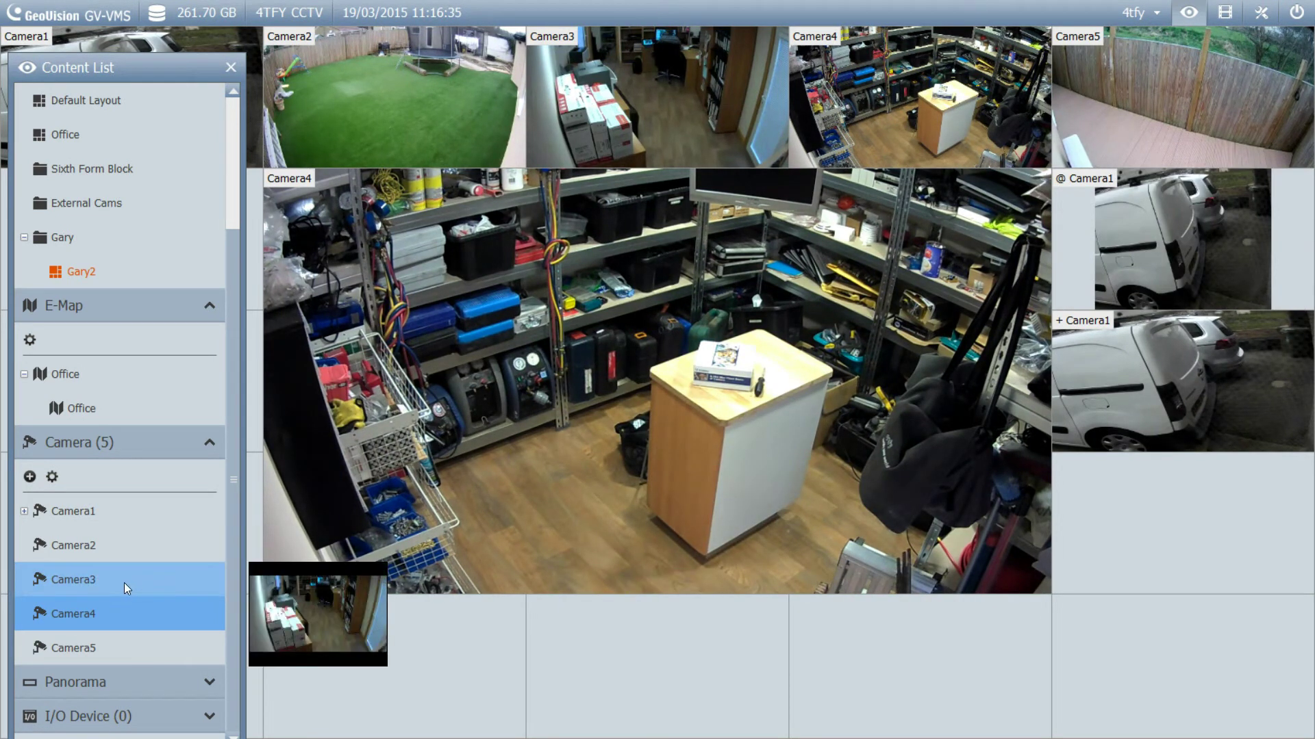
left_click(51, 477)
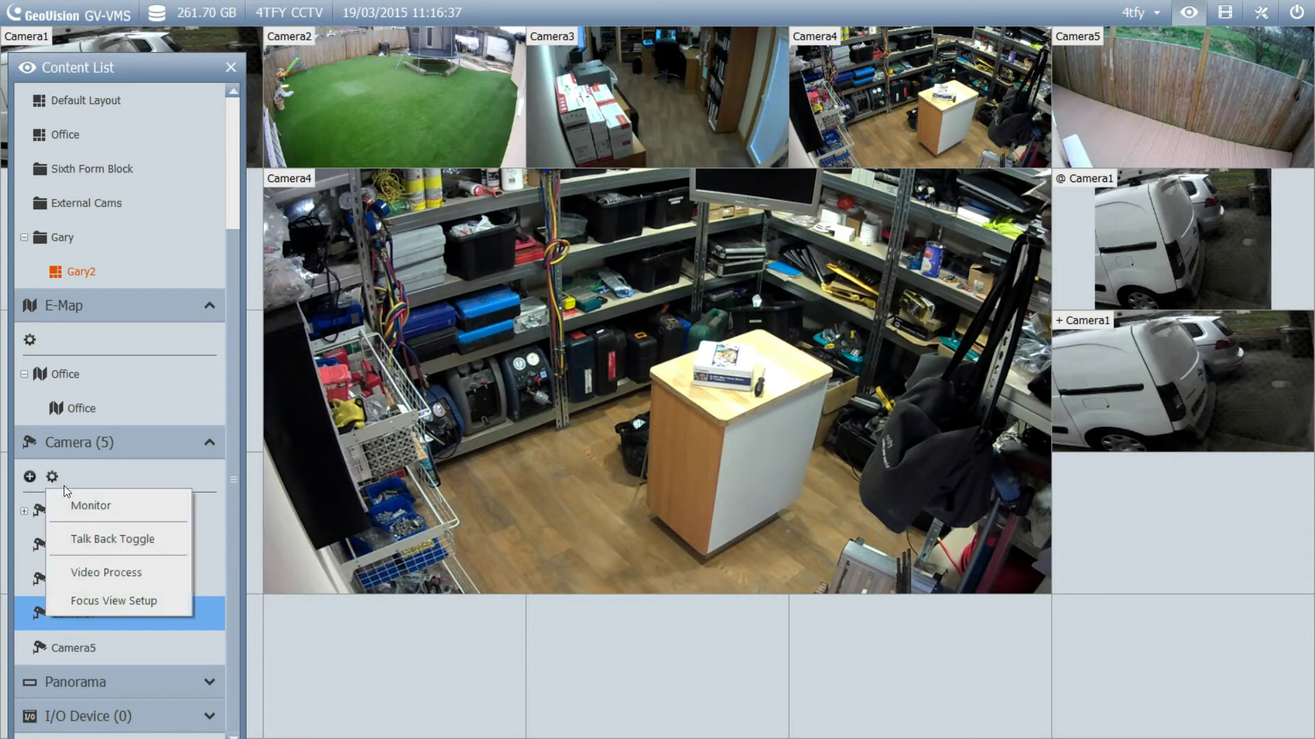
left_click(147, 611)
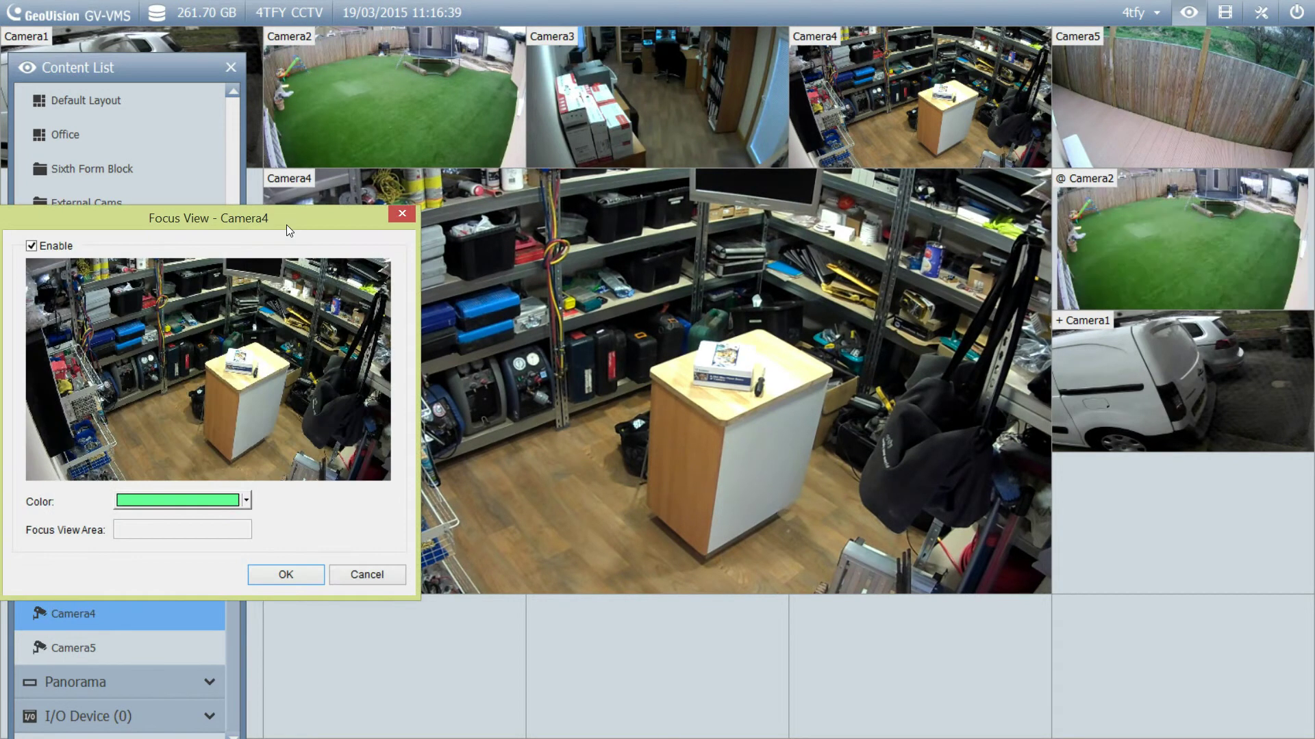
left_click_drag(287, 225, 418, 168)
left_click_drag(330, 283, 428, 362)
right_click(412, 313)
left_click(458, 345)
left_click_drag(343, 337, 155, 338)
type("W")
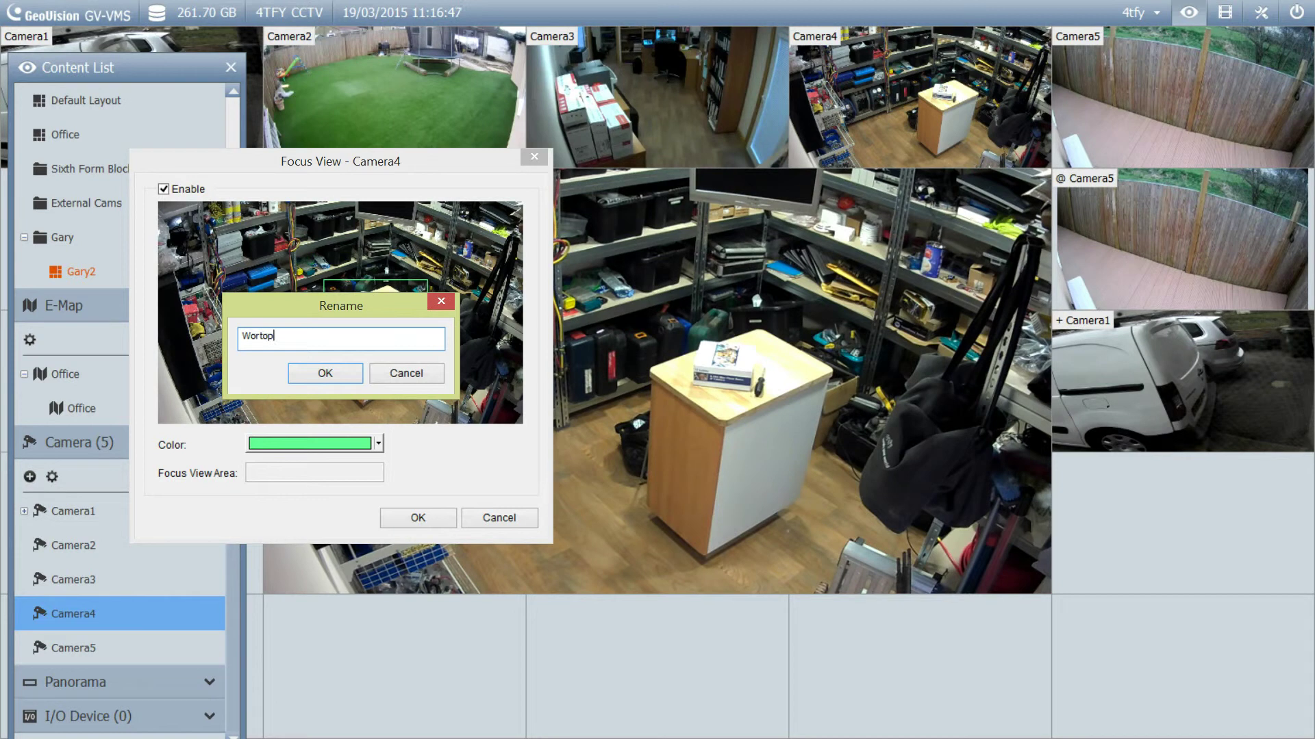
type("orktop")
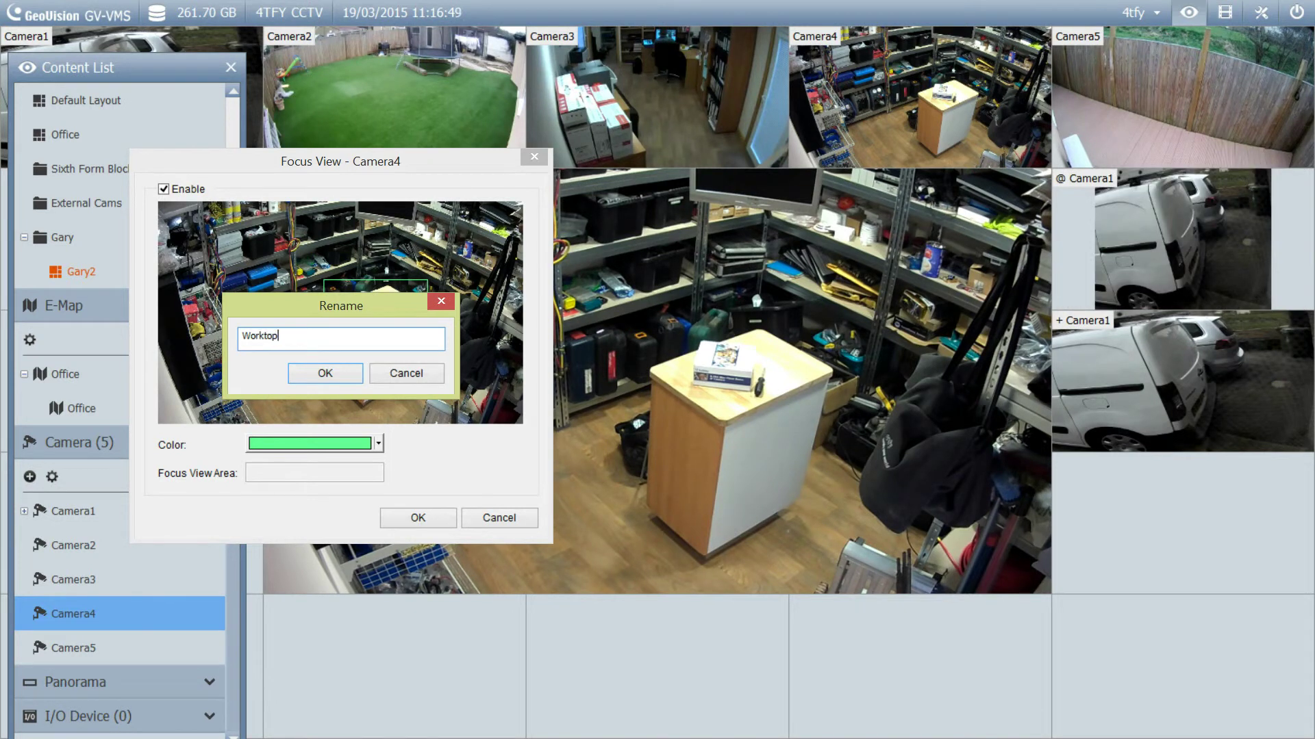
left_click(345, 370)
Add a second Camera4 focus view area over the storage baskets, rename it Storage and accept the focus view setup.
left_click(247, 323)
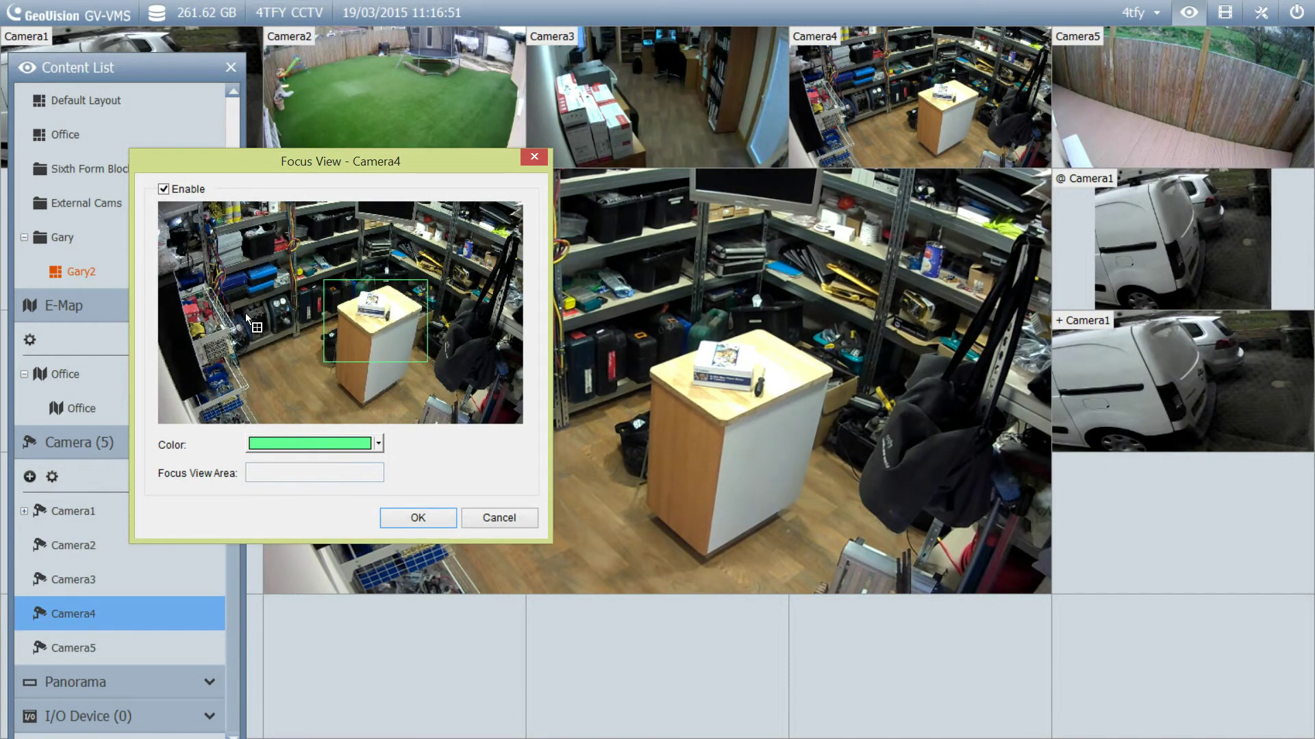
left_click_drag(237, 330, 278, 398)
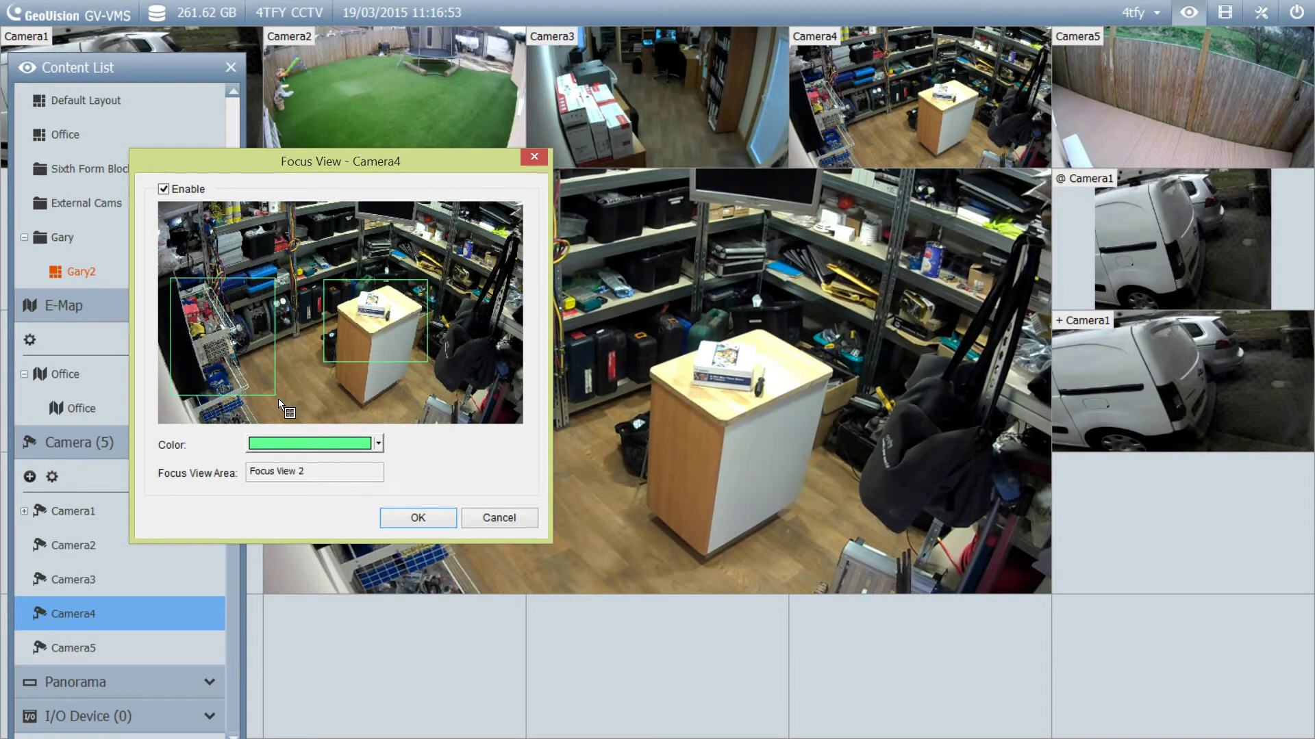
right_click(228, 338)
left_click(261, 361)
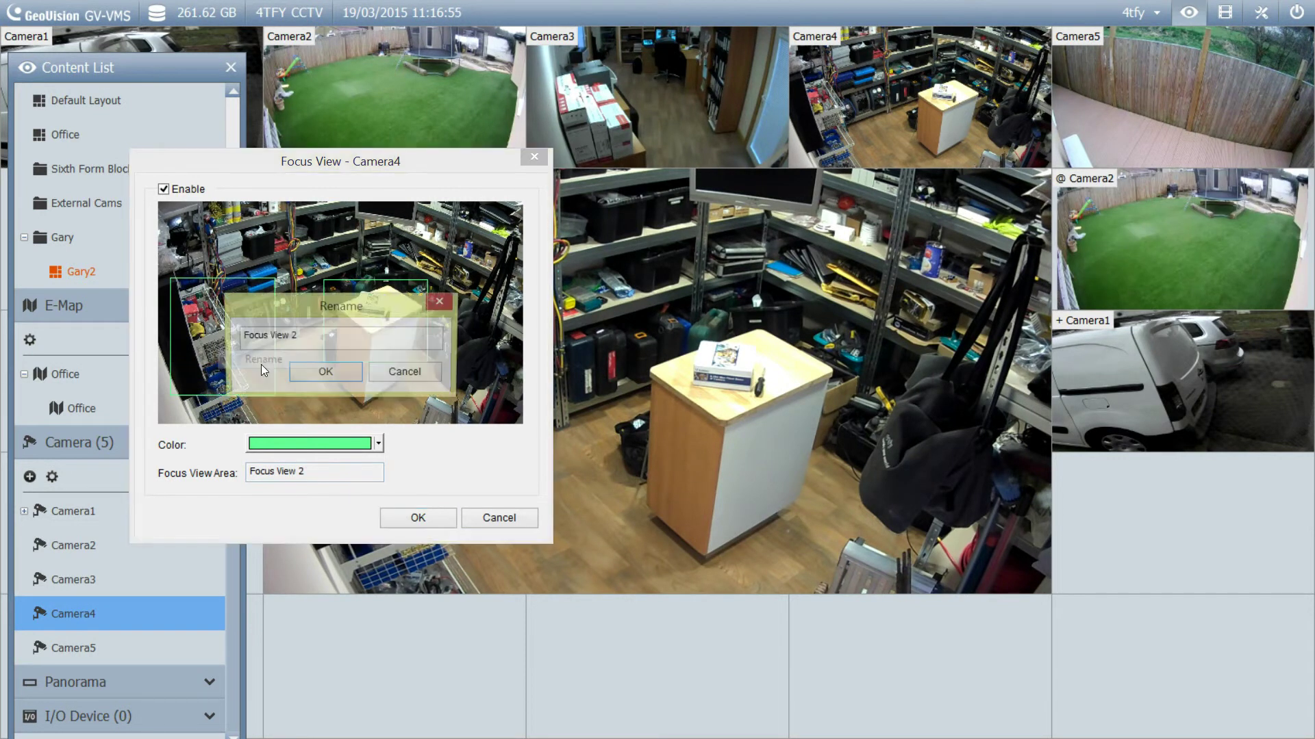
type("Storage")
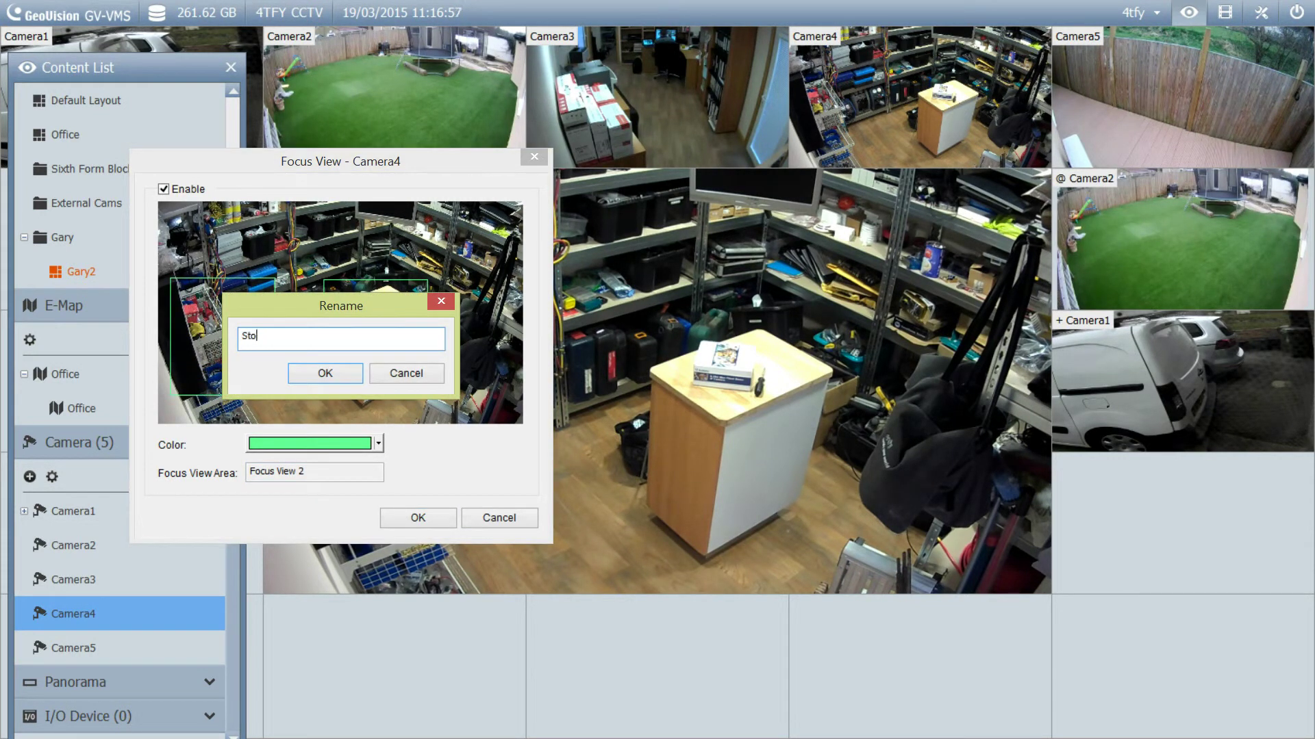
left_click(324, 375)
left_click(422, 523)
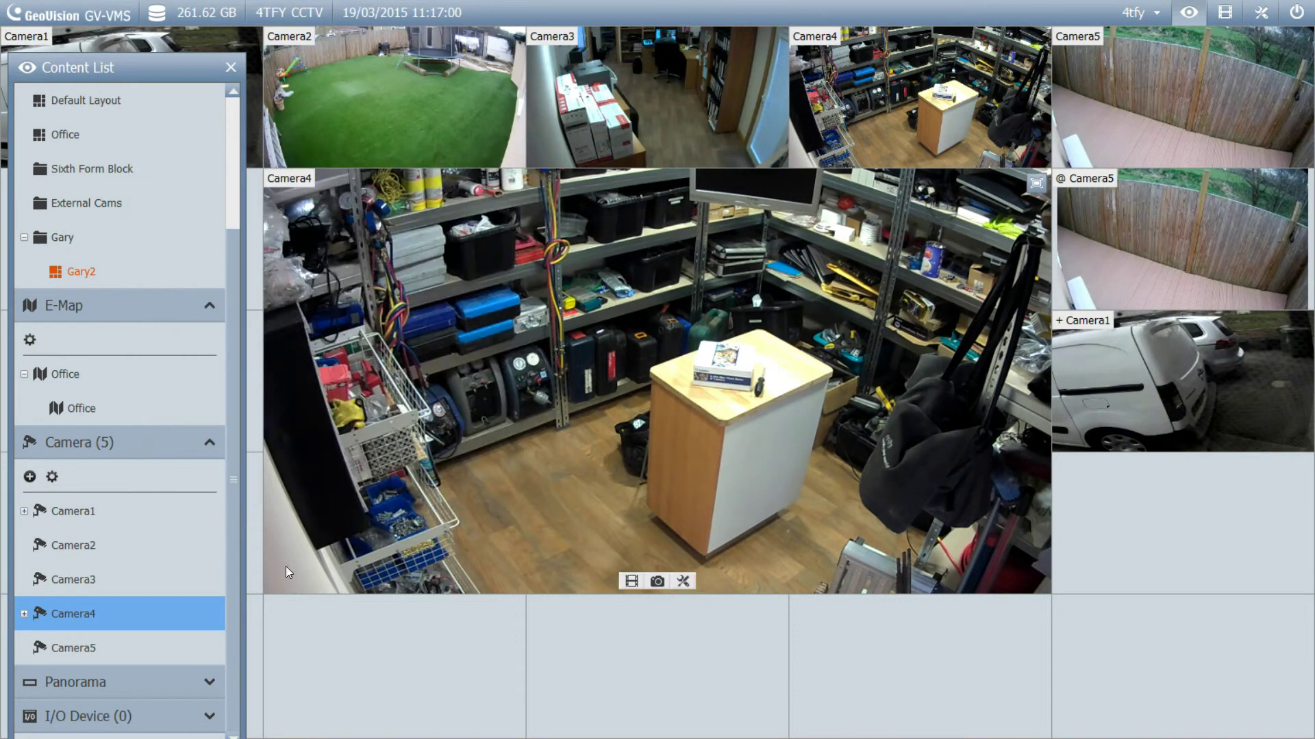
Replace the large centre cell's channel with Camera4's Worktop focus view and keep its image ratio.
left_click(25, 615)
scroll(232, 520, "down", 1)
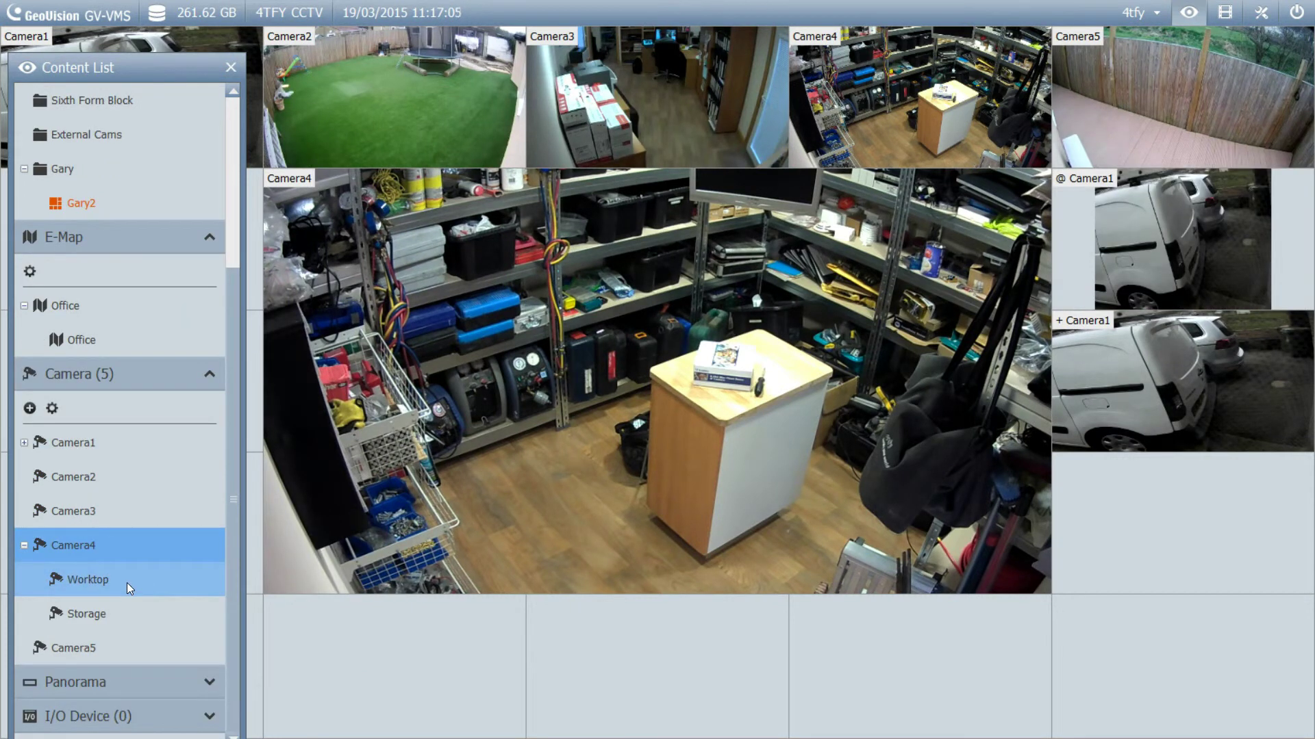
left_click_drag(126, 582, 615, 430)
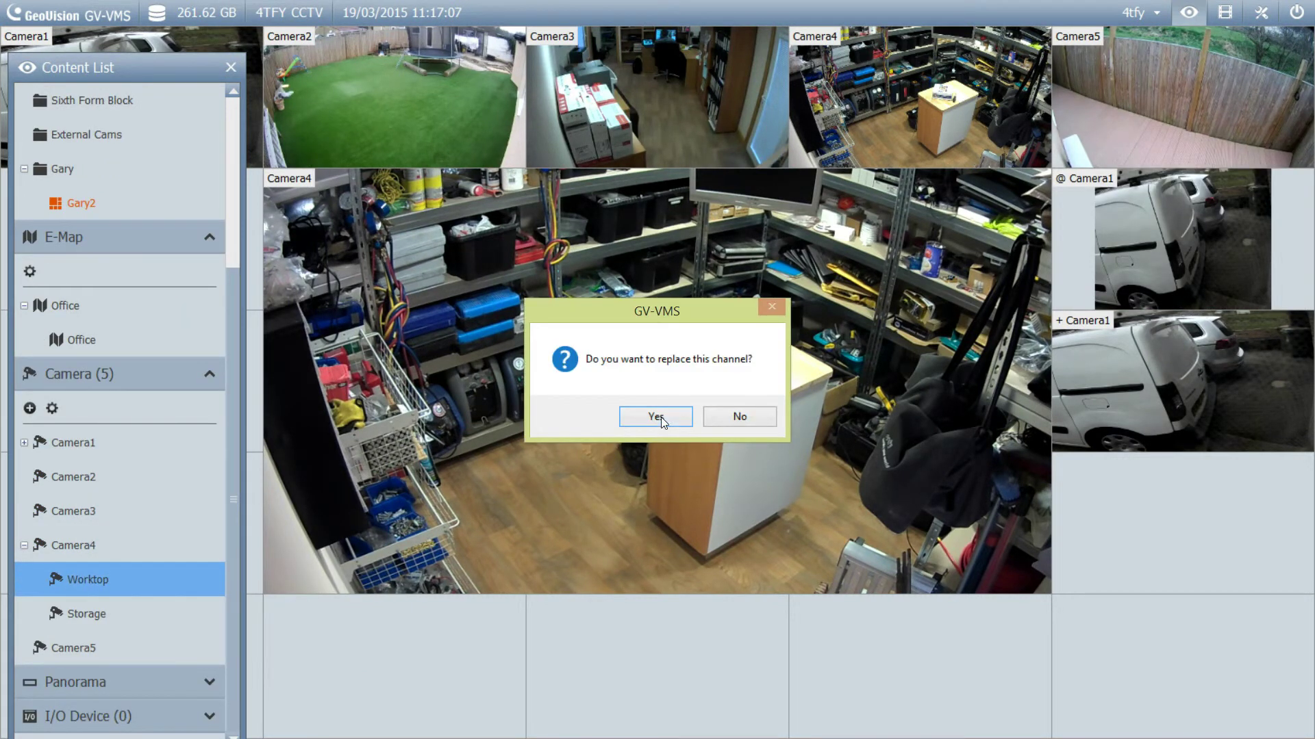
left_click(624, 419)
left_click(671, 582)
left_click(729, 547)
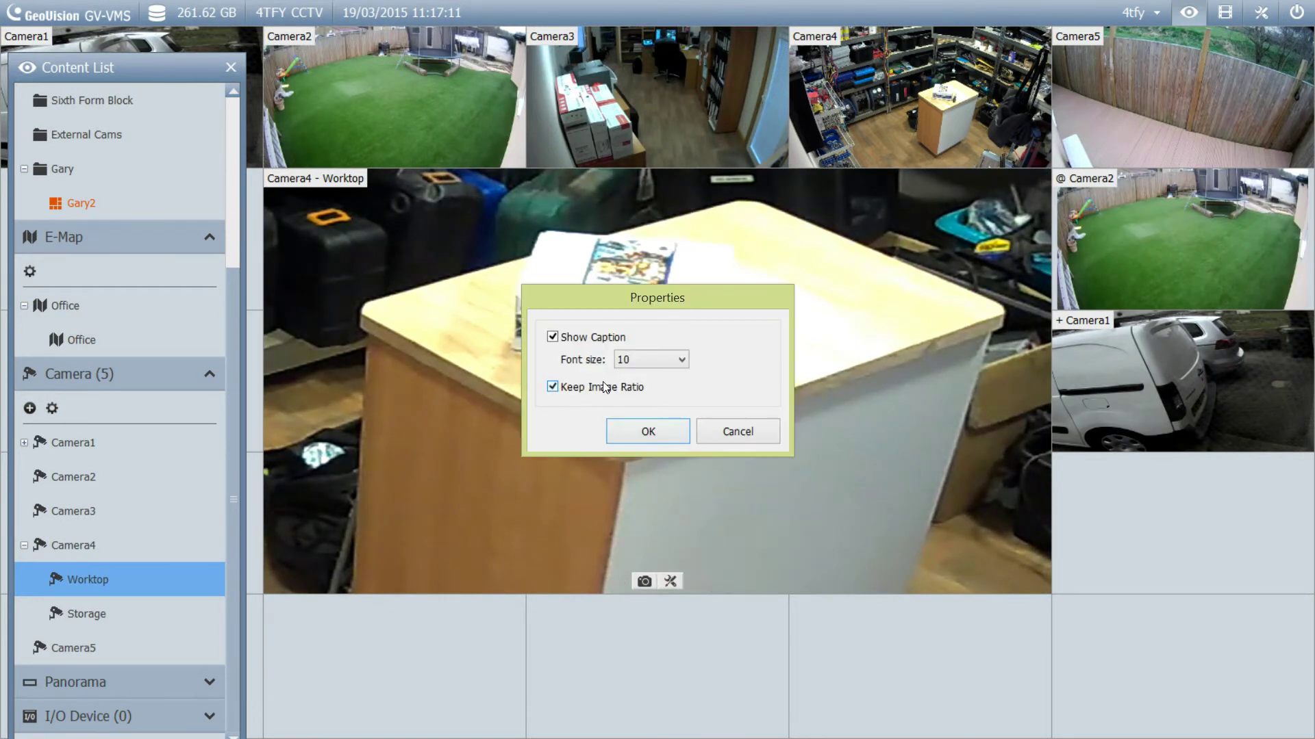
left_click(630, 433)
Place Camera4's Storage focus view in the empty cell below the zoom window and keep its image ratio.
left_click_drag(167, 616, 1188, 535)
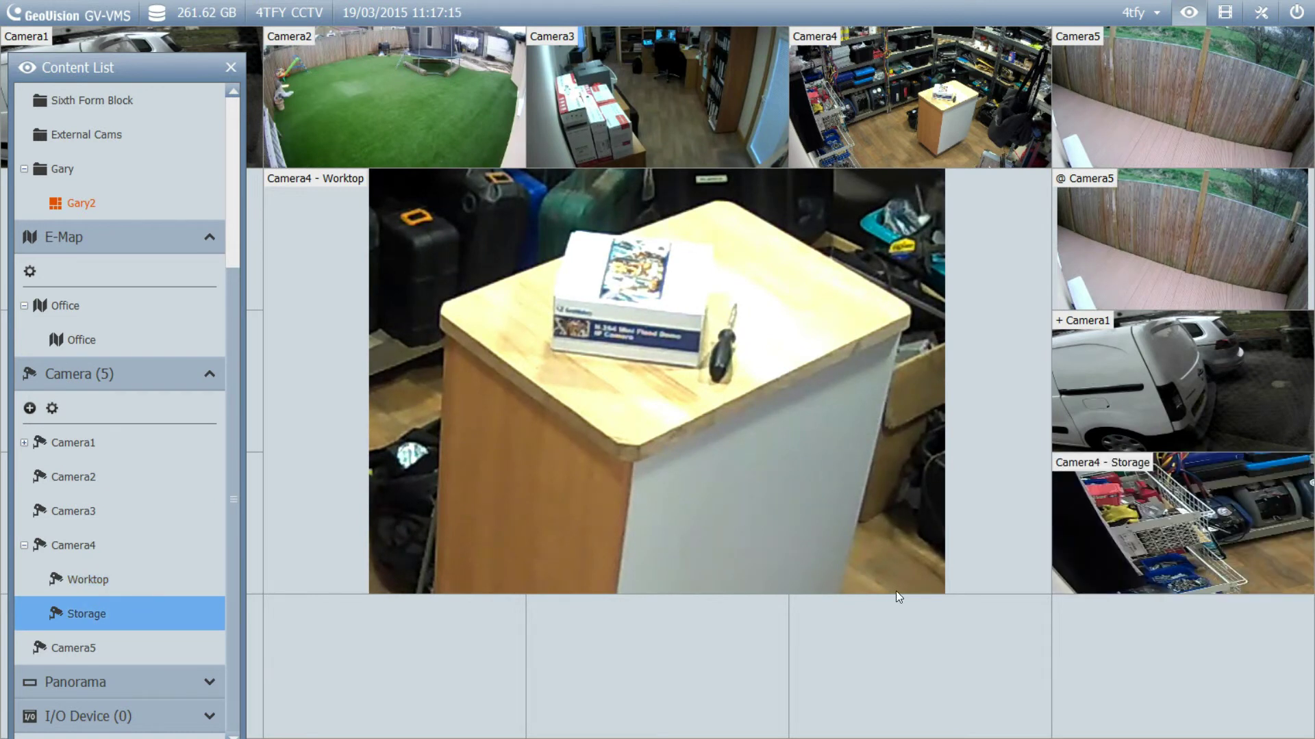
left_click(1196, 581)
left_click(1218, 546)
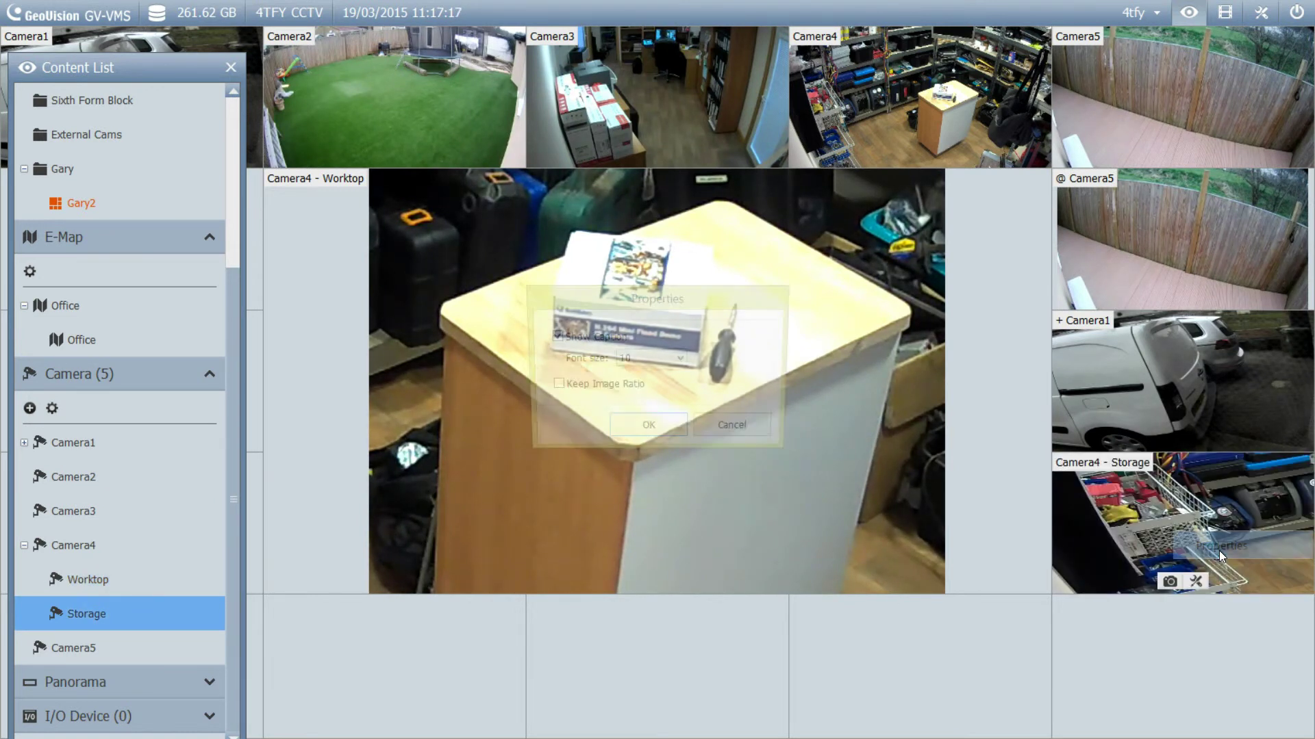
left_click(648, 433)
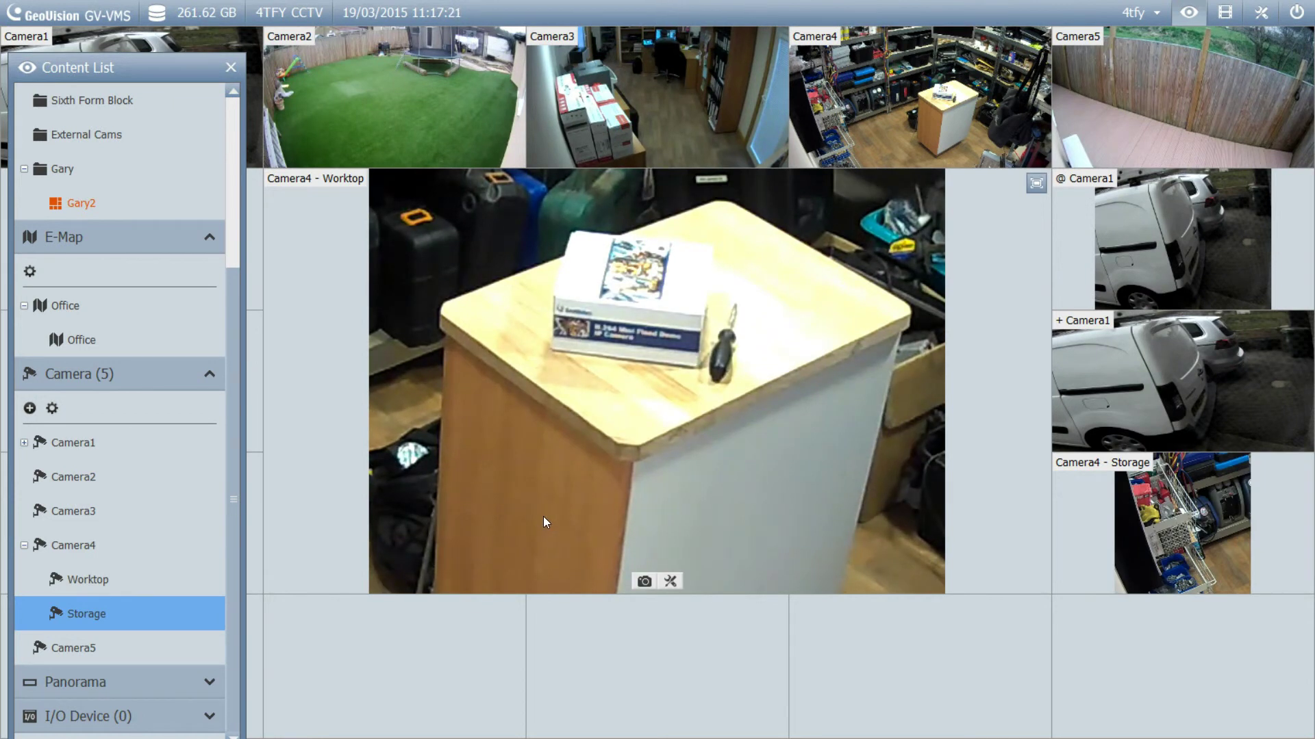
Switch to the Office layout and back to the edited layout, and view Camera4 full screen before restoring the layout.
scroll(233, 274, "up", 2)
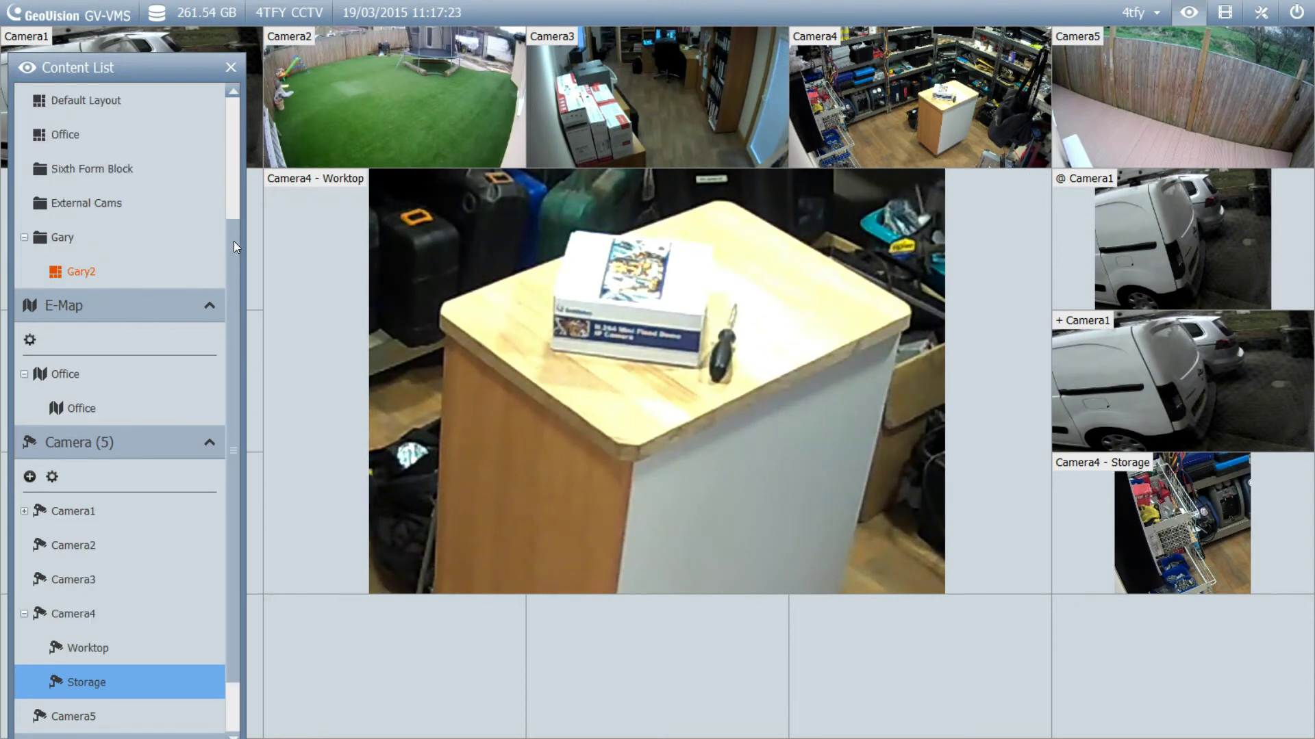
left_click(112, 142)
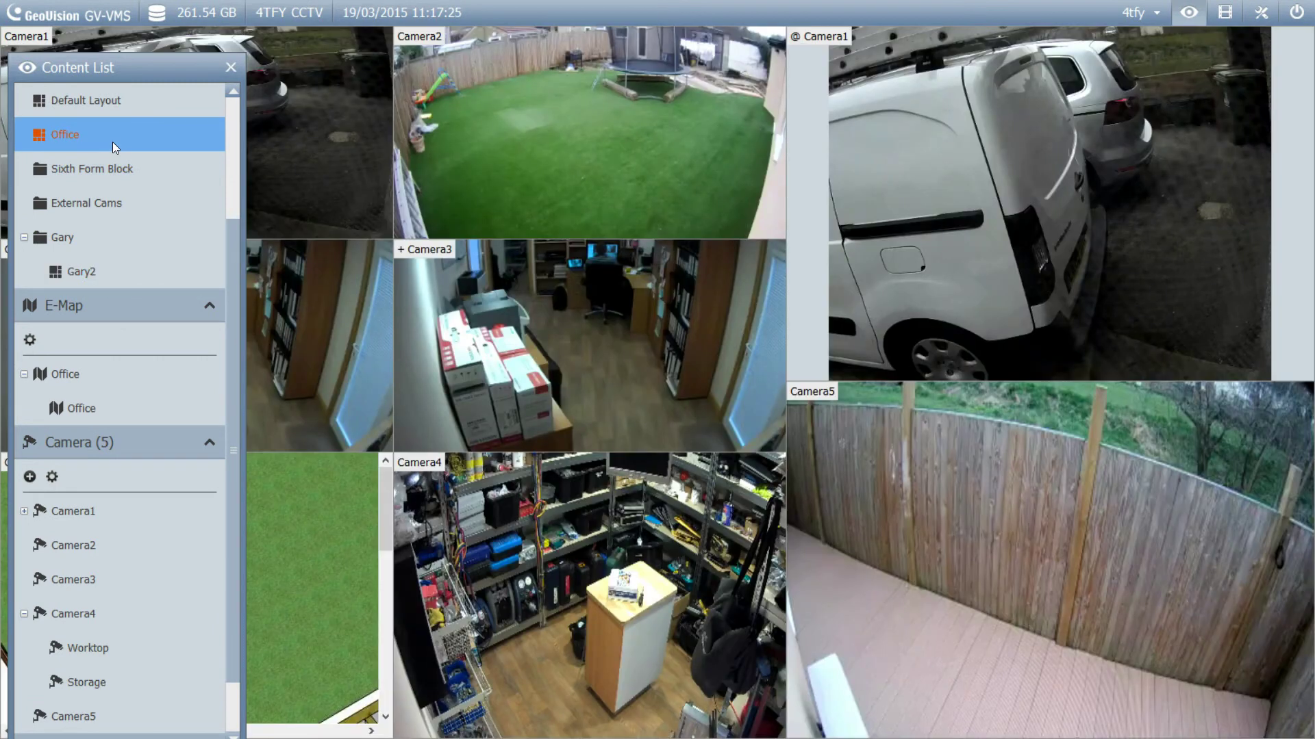
left_click(116, 272)
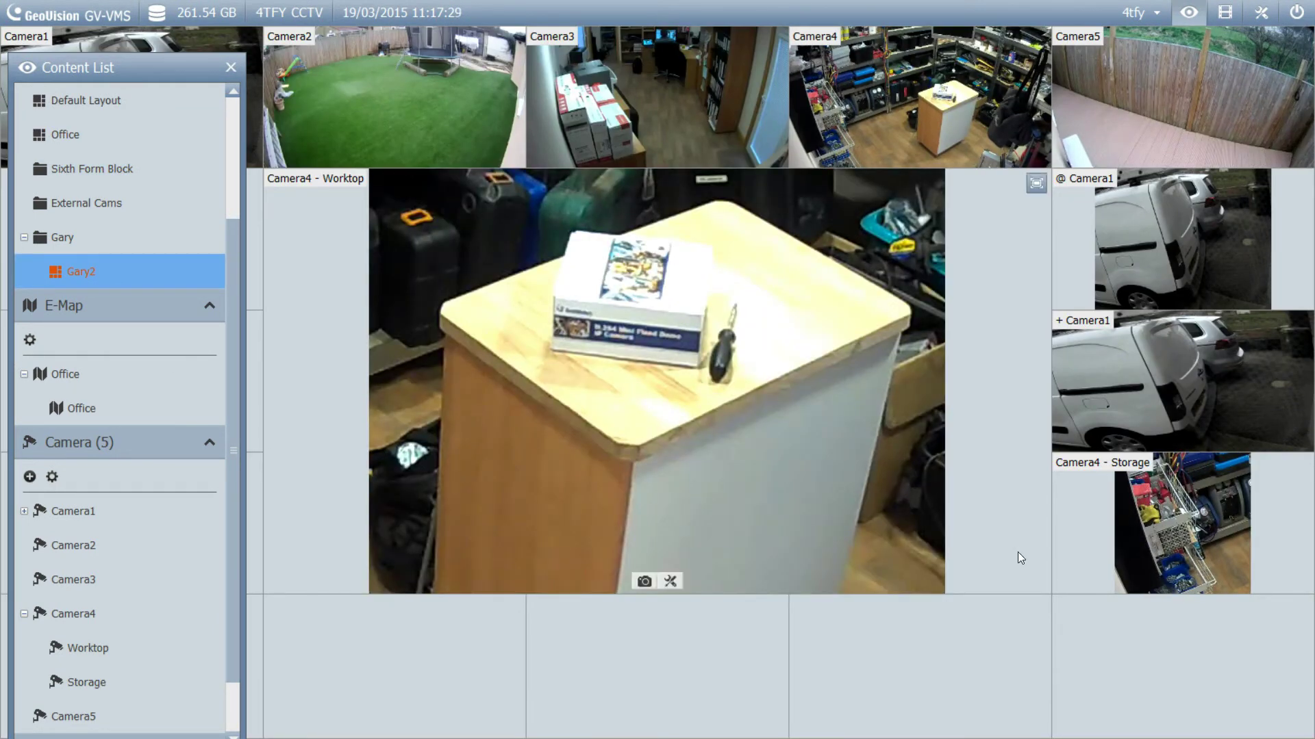
double_click(899, 121)
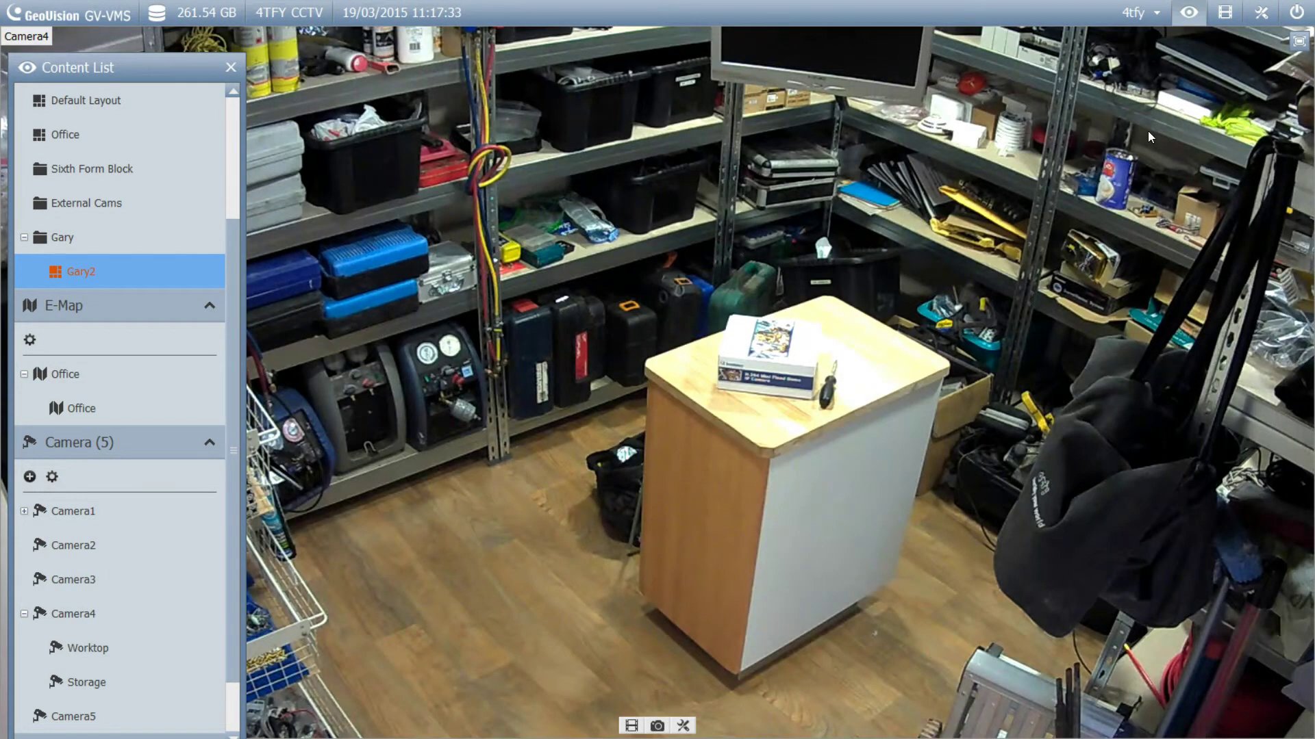
left_click(1299, 41)
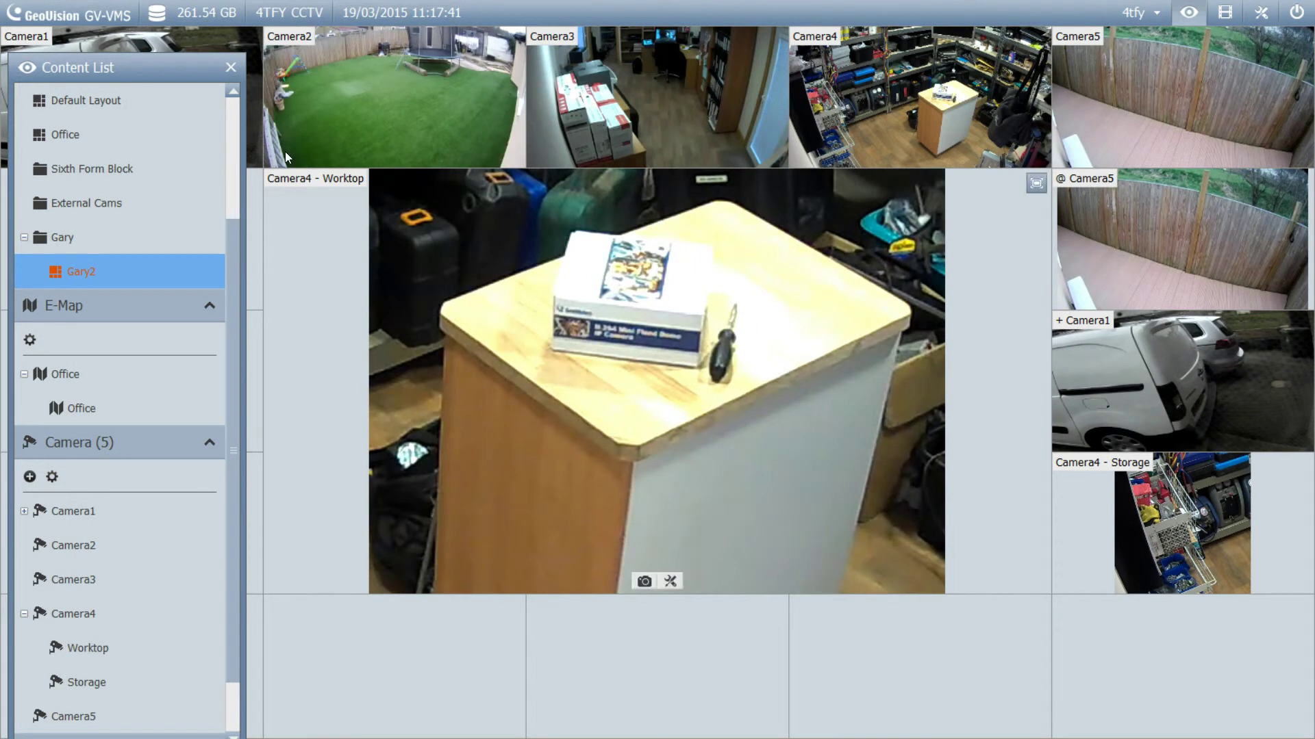
Place the Office E-Map in the empty cell below Camera1 and fit the whole map within the cell.
left_click_drag(186, 68, 578, 43)
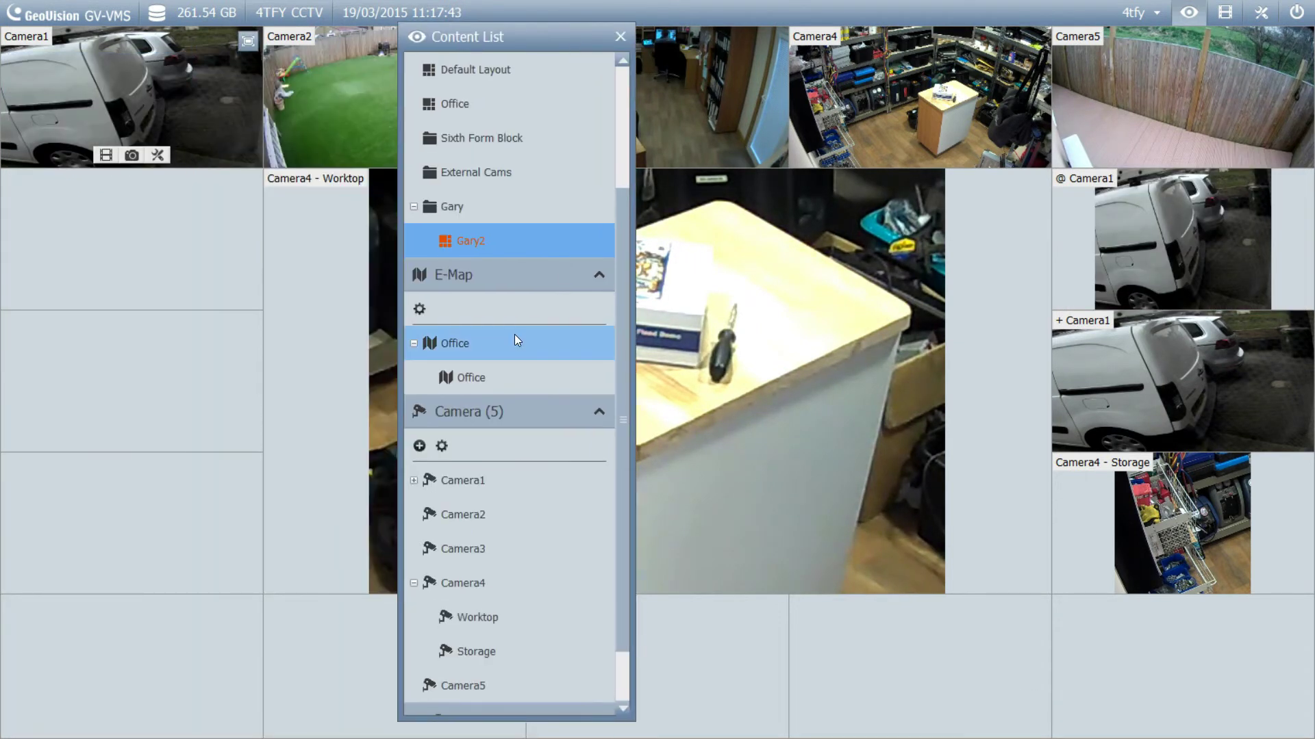
left_click_drag(480, 375, 138, 285)
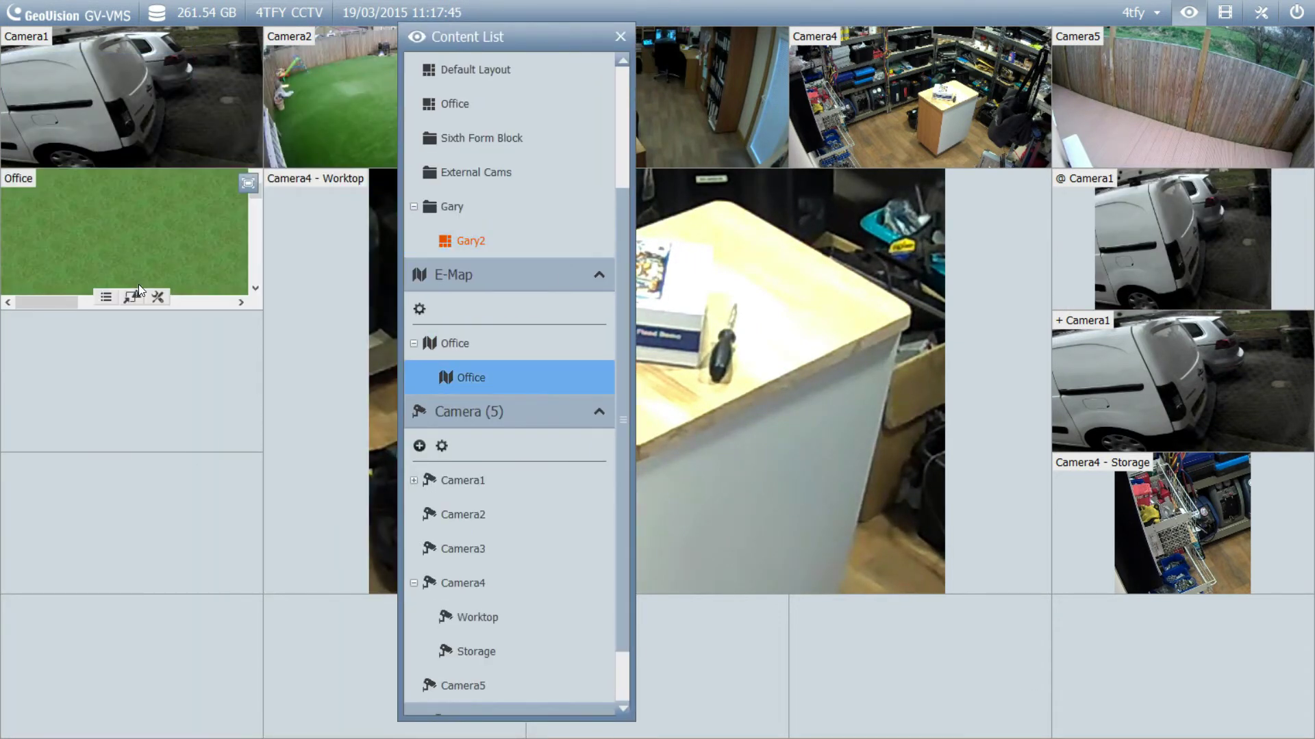
right_click(142, 256)
left_click(196, 312)
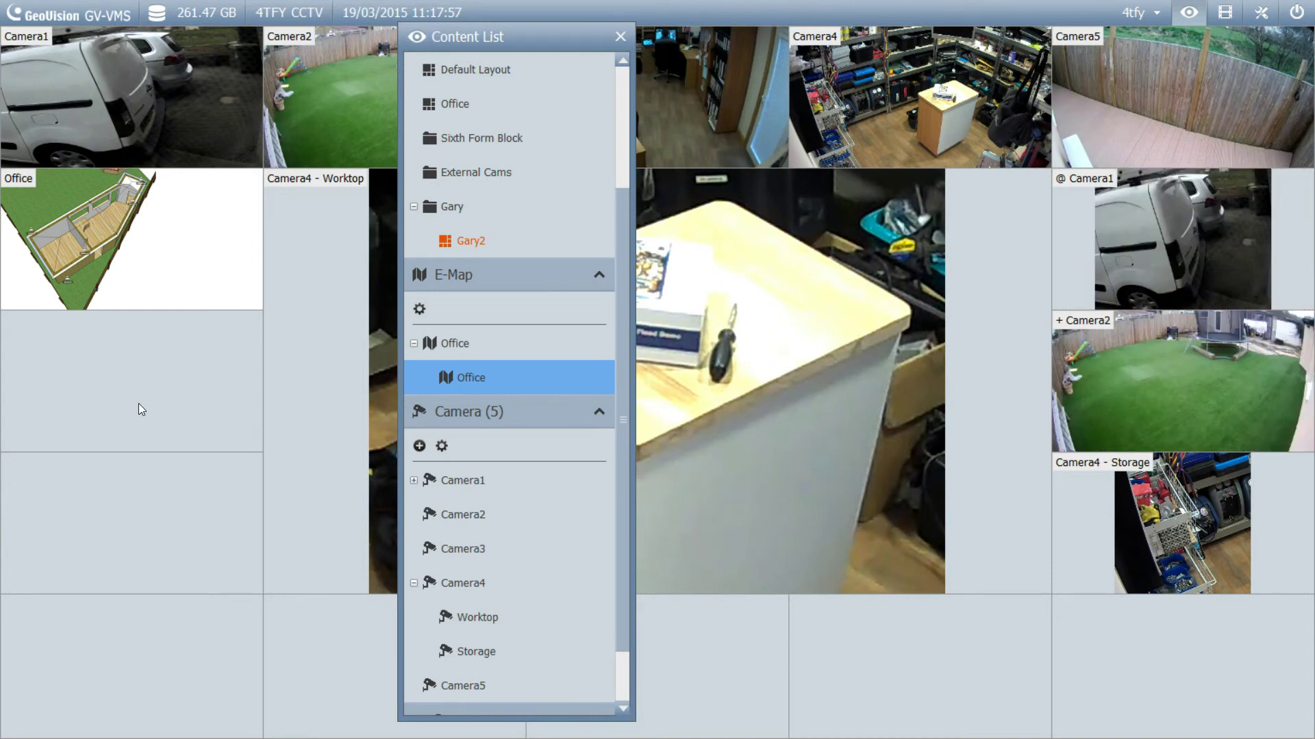
View Camera3 full screen with the Content List moved clear of the boxes and desk.
left_click_drag(485, 40, 247, 39)
scroll(388, 208, "up", 2)
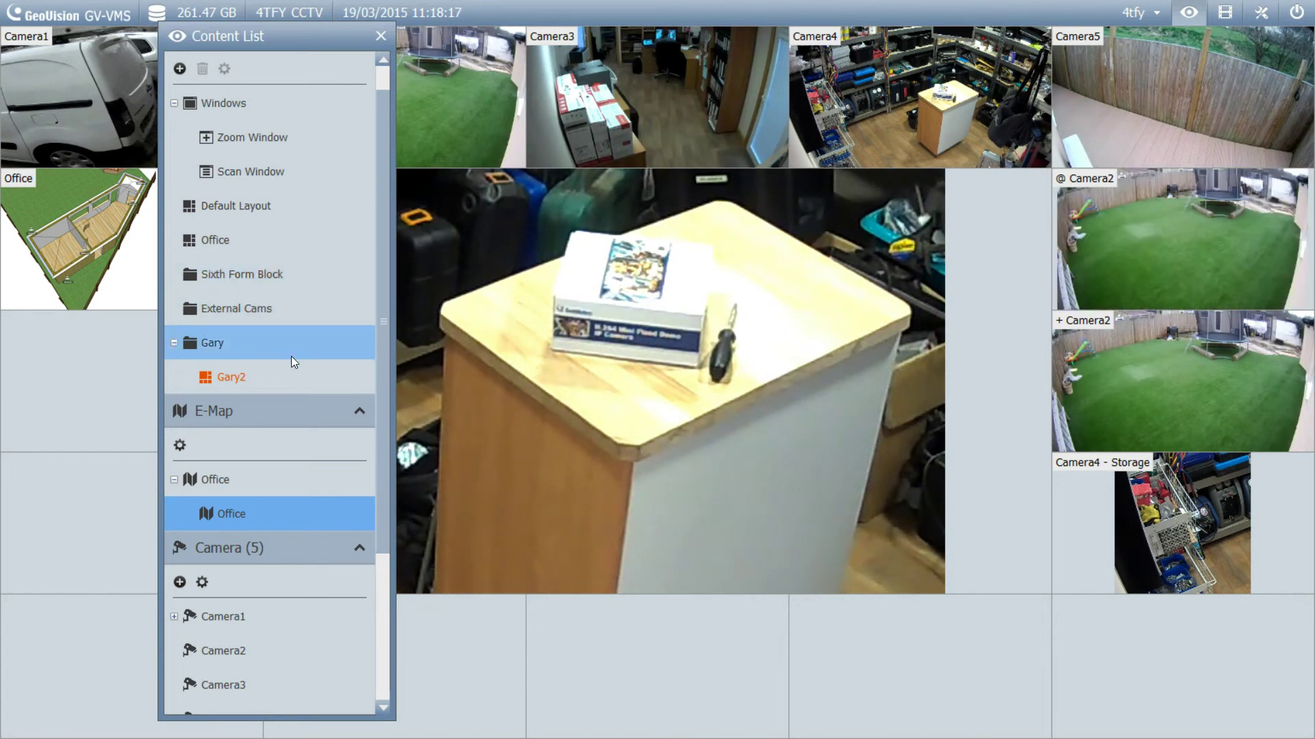
double_click(695, 53)
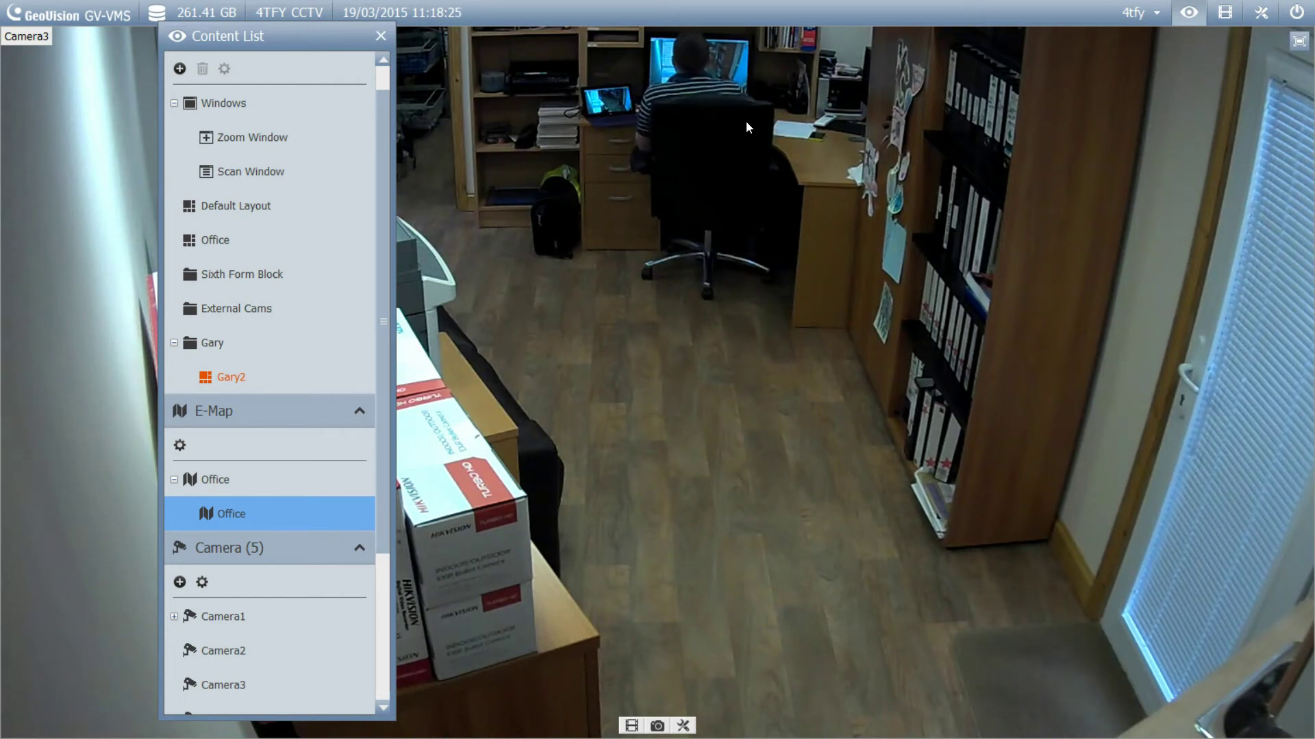
left_click_drag(222, 27, 1122, 66)
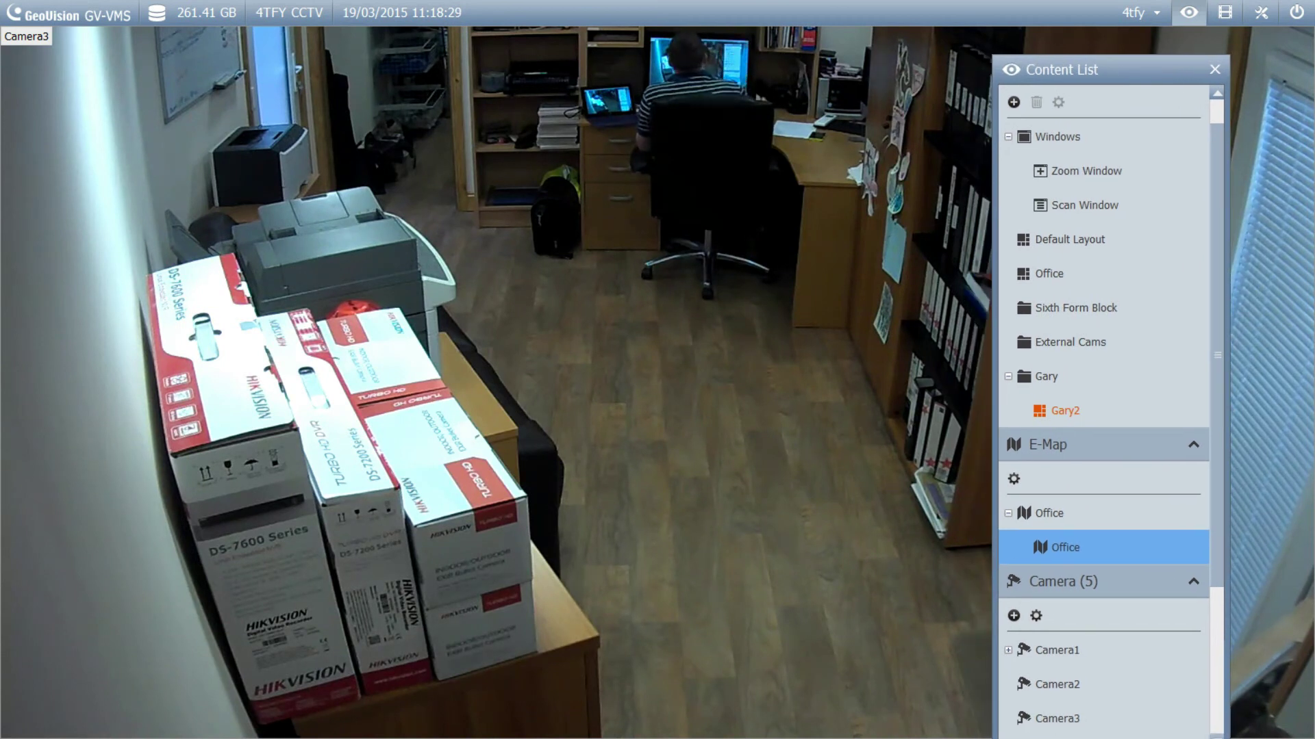
mouse_move(779, 241)
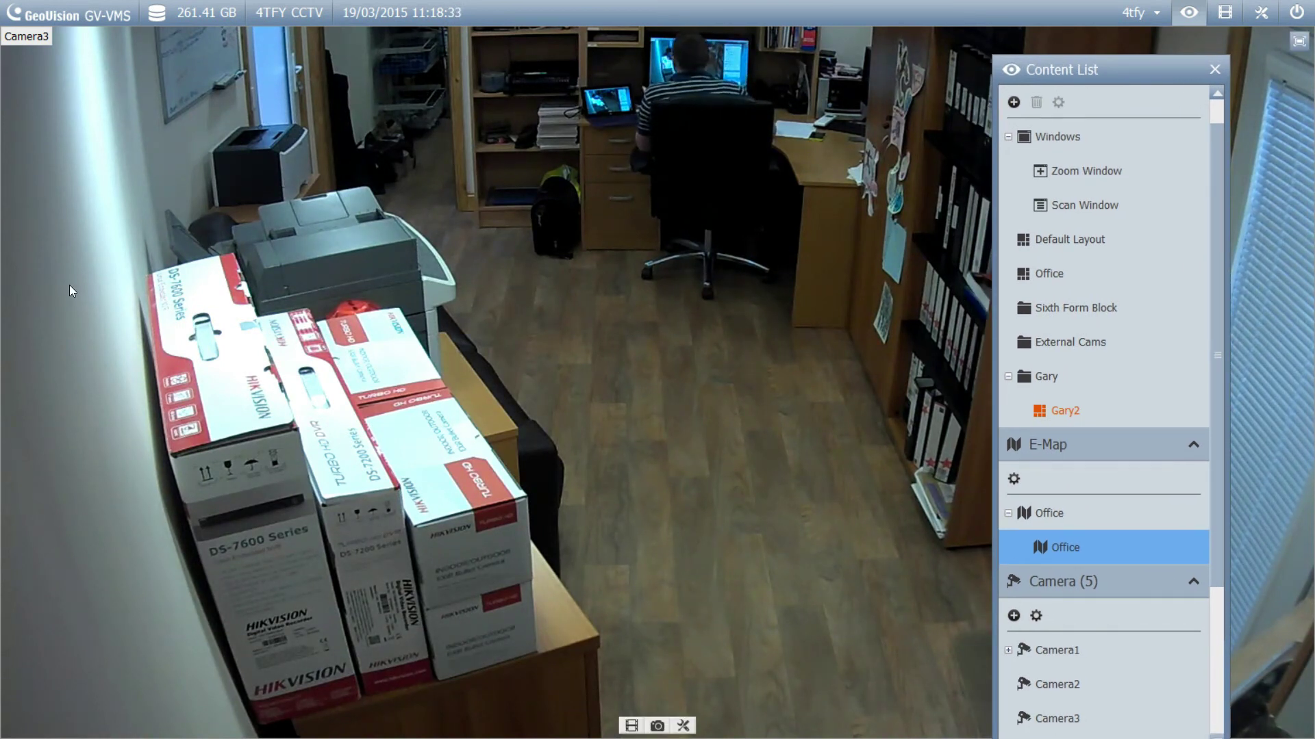
Switch to the Office layout and try to apply the edited layout from the last layout group.
double_click(1099, 275)
left_click(1106, 409)
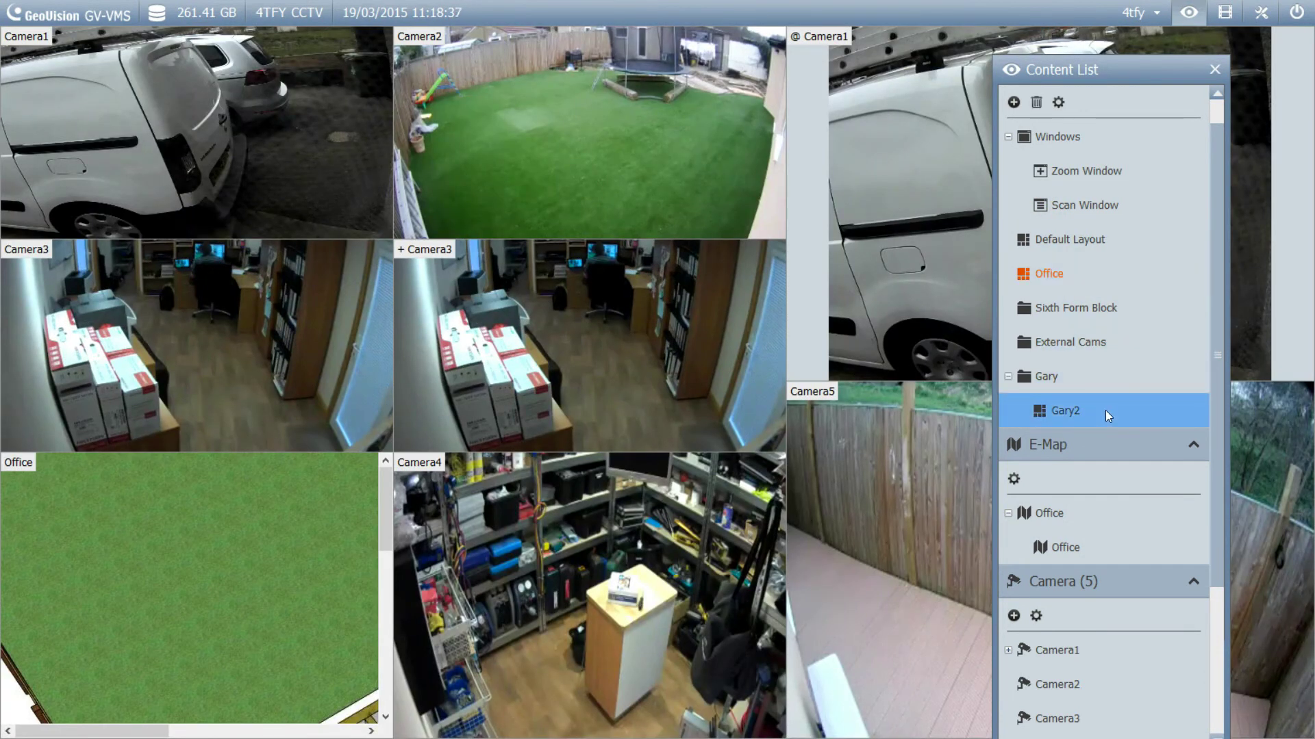
right_click(1097, 409)
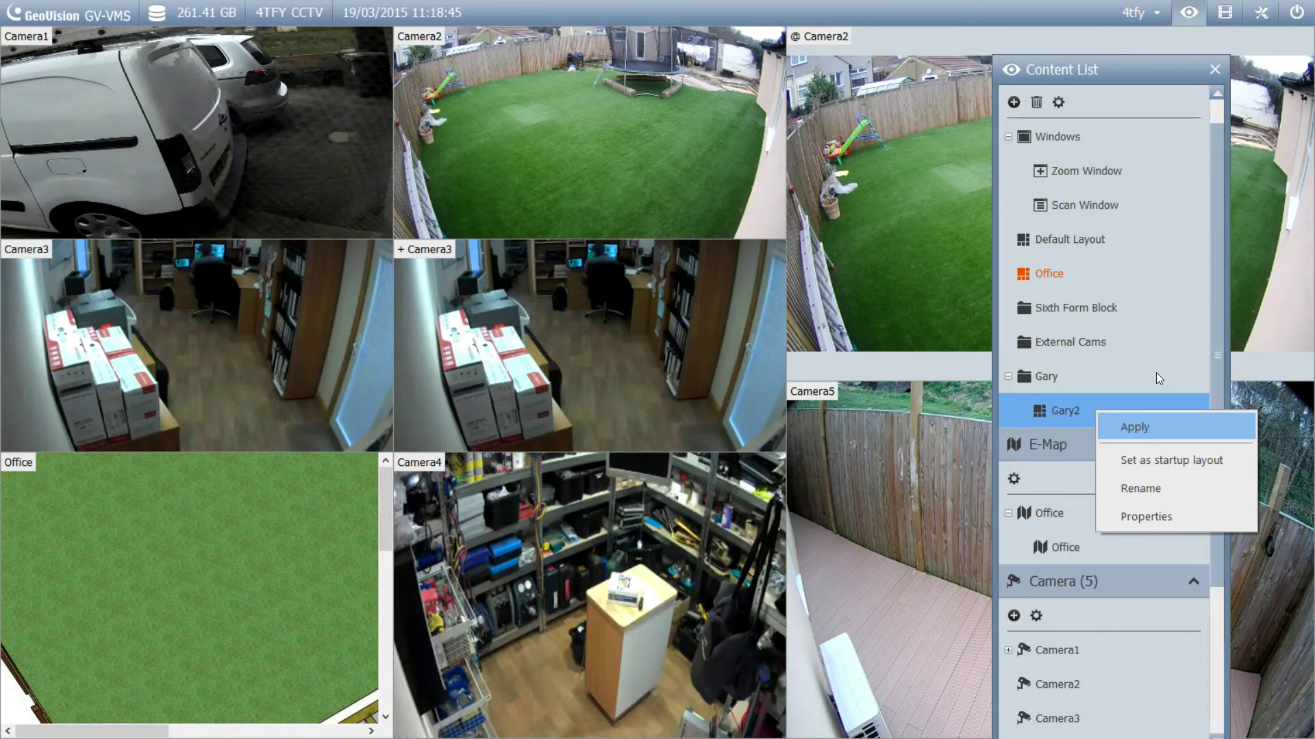
left_click(1141, 429)
Show the playback view and return to the live view, hiding the Content List to see the whole Office layout.
left_click_drag(1138, 72, 368, 39)
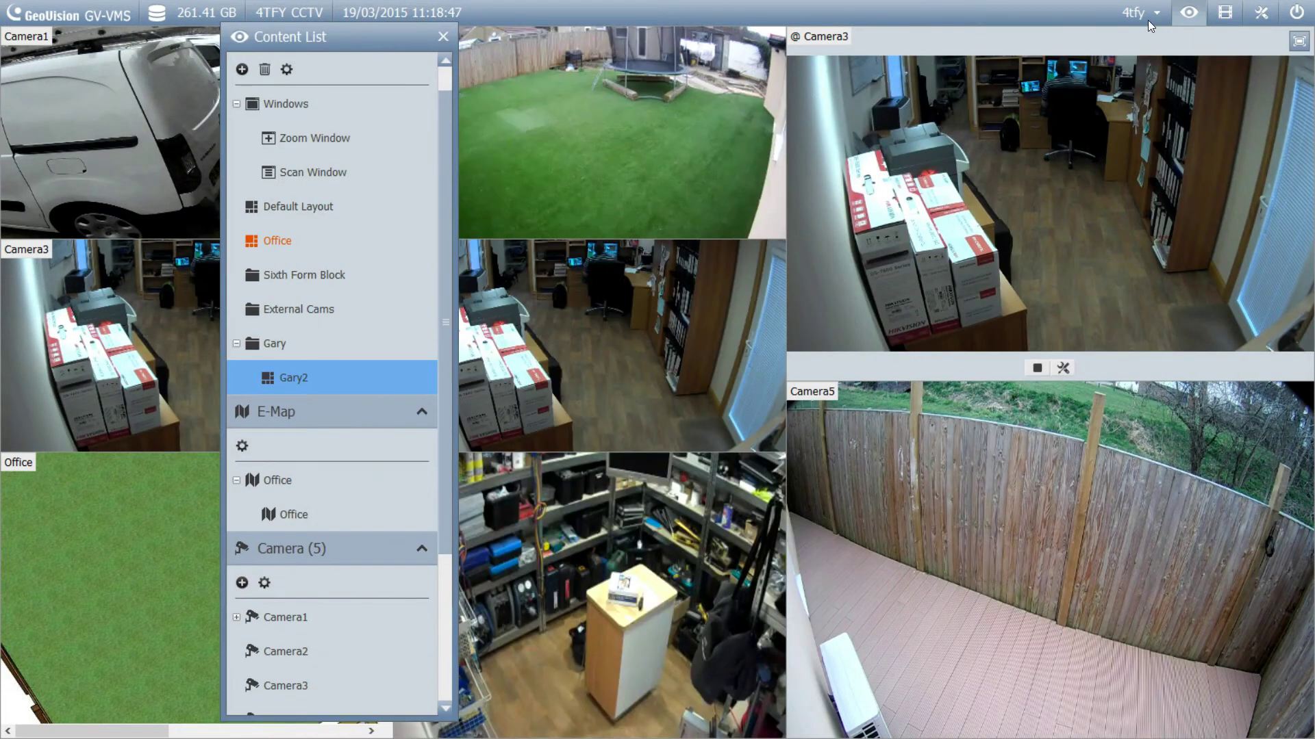
left_click(1225, 12)
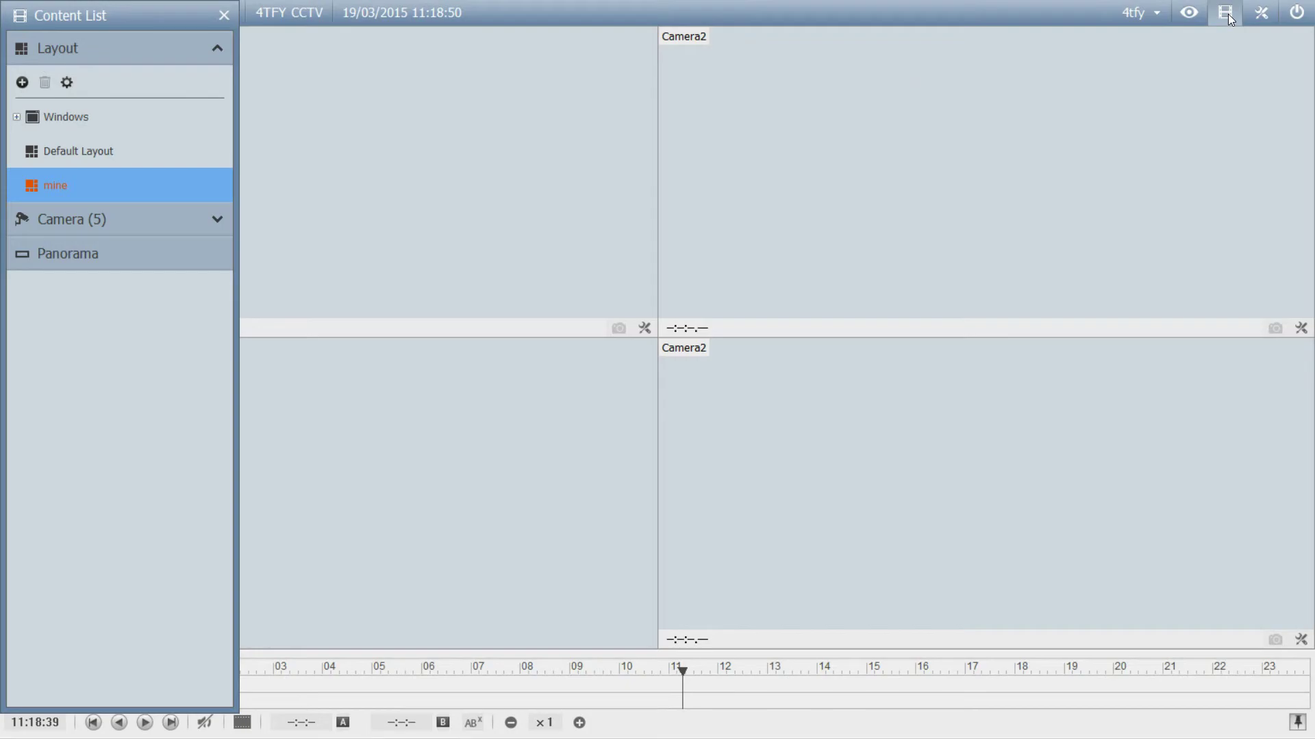
left_click(1188, 12)
mouse_move(755, 208)
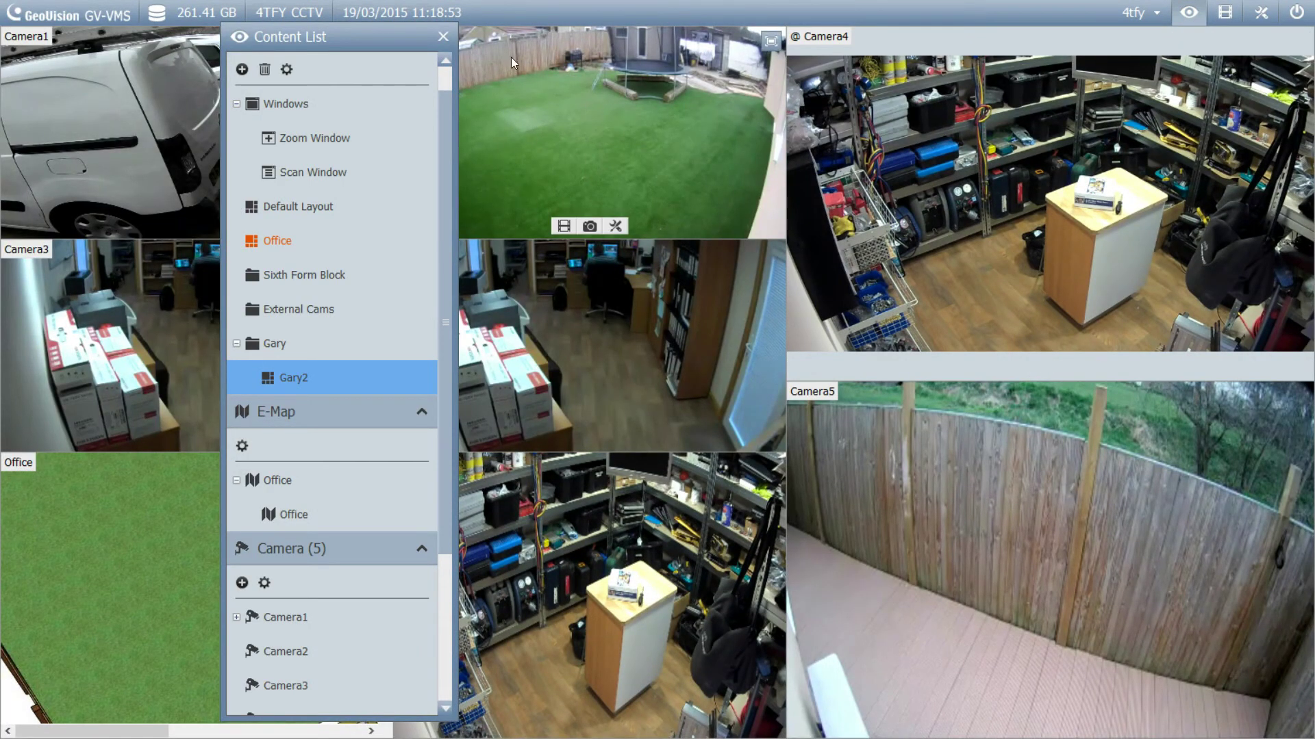
left_click(445, 37)
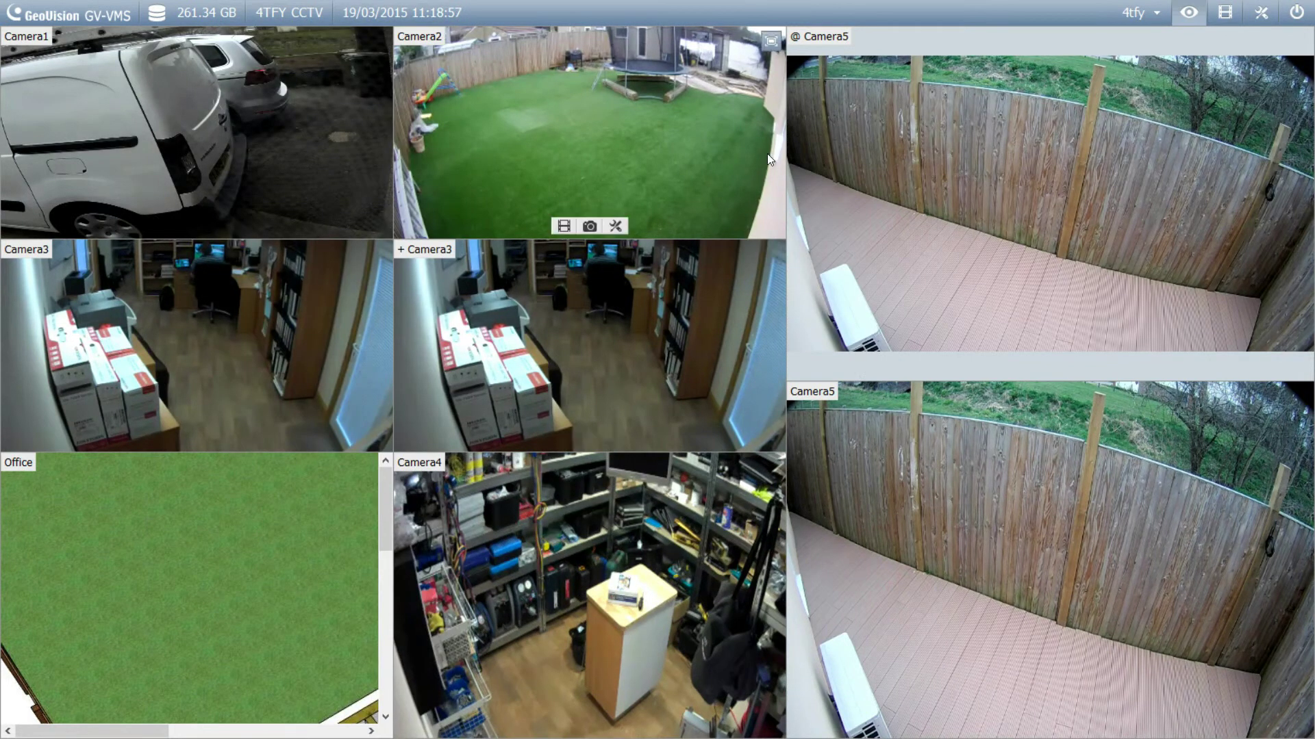
mouse_move(1173, 74)
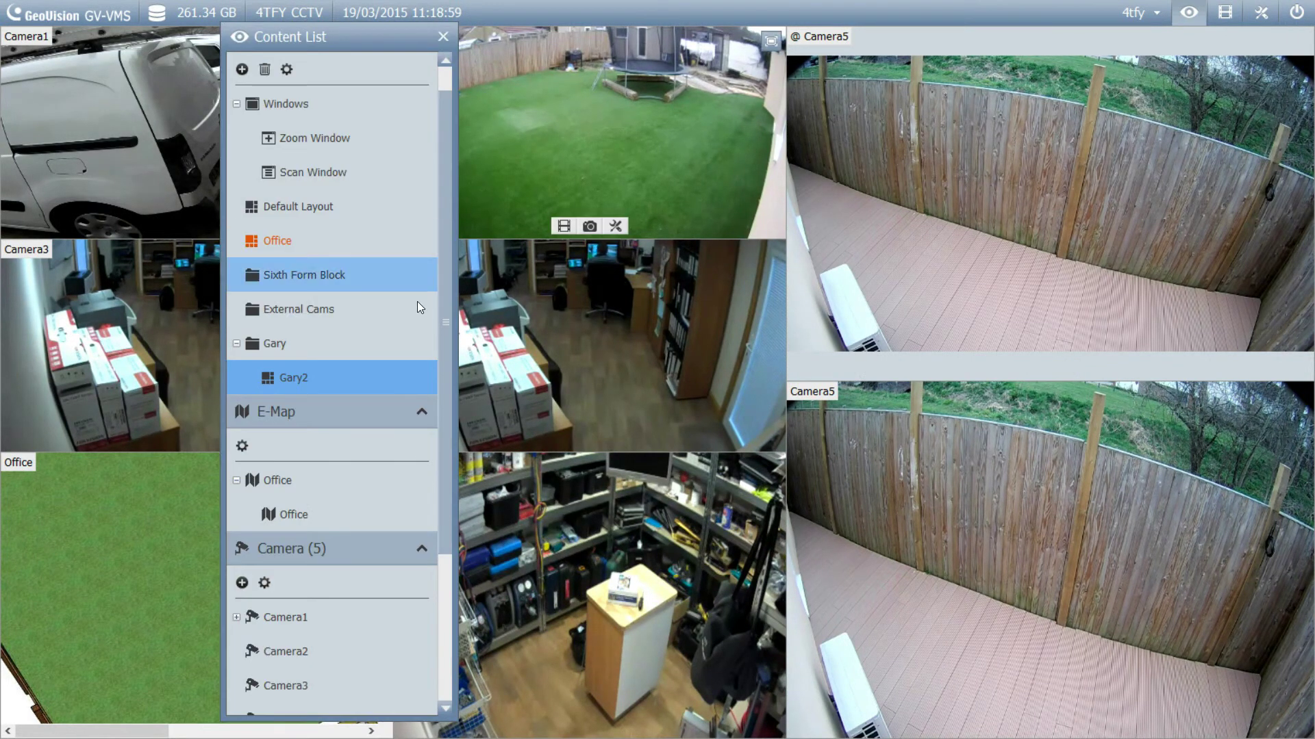
Apply the layout stored in the last layout group, then switch back to the Office layout.
double_click(365, 376)
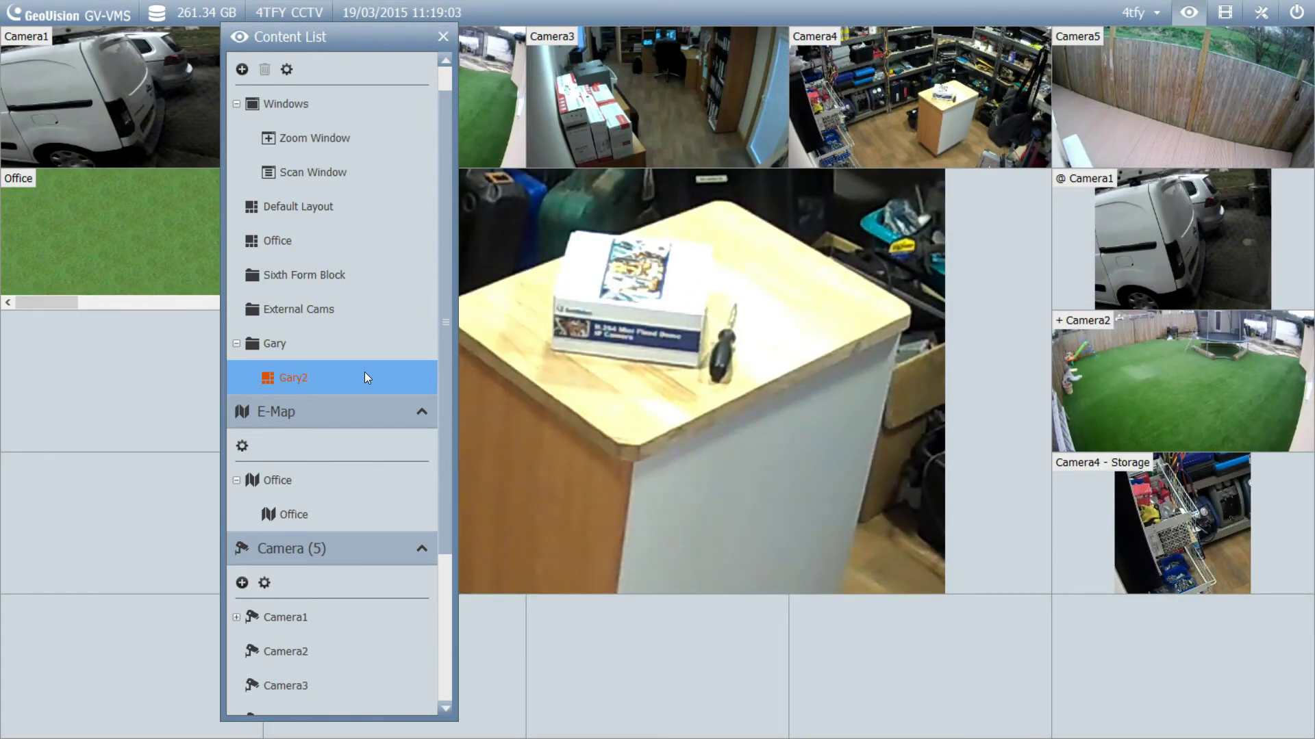
left_click(365, 309)
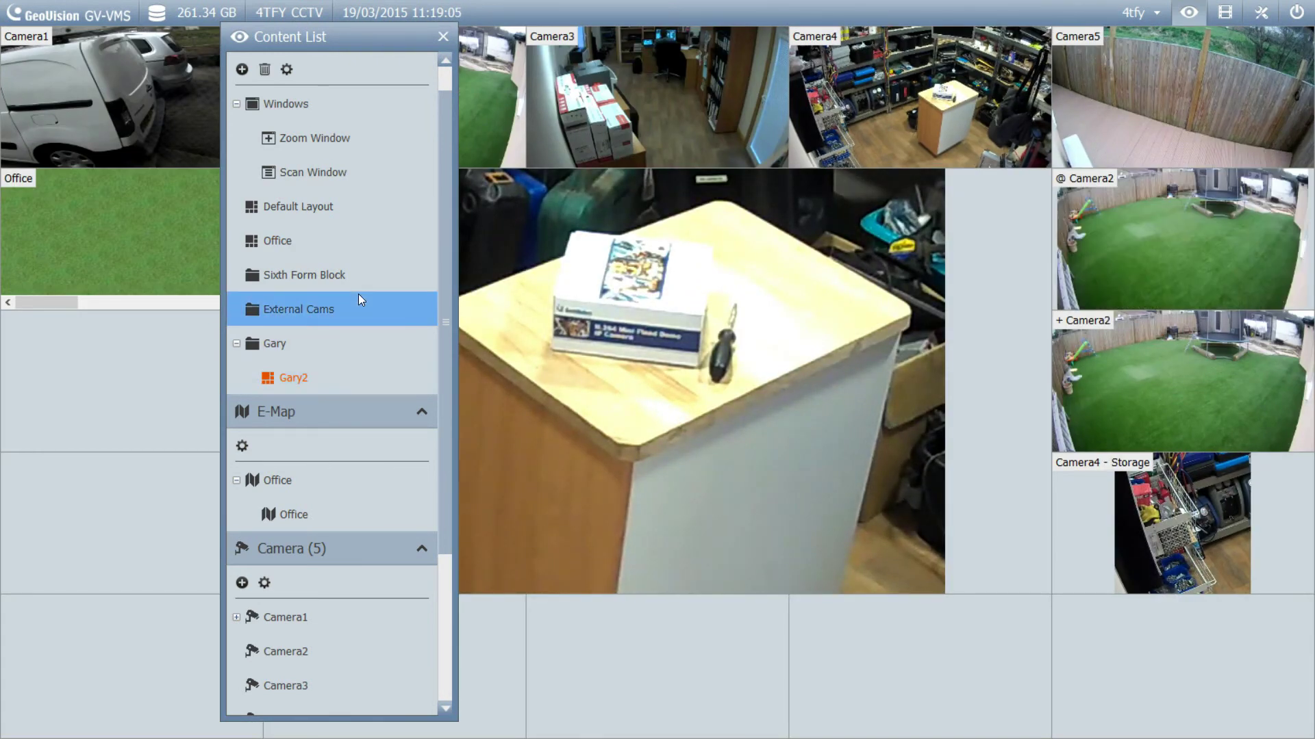
left_click(343, 274)
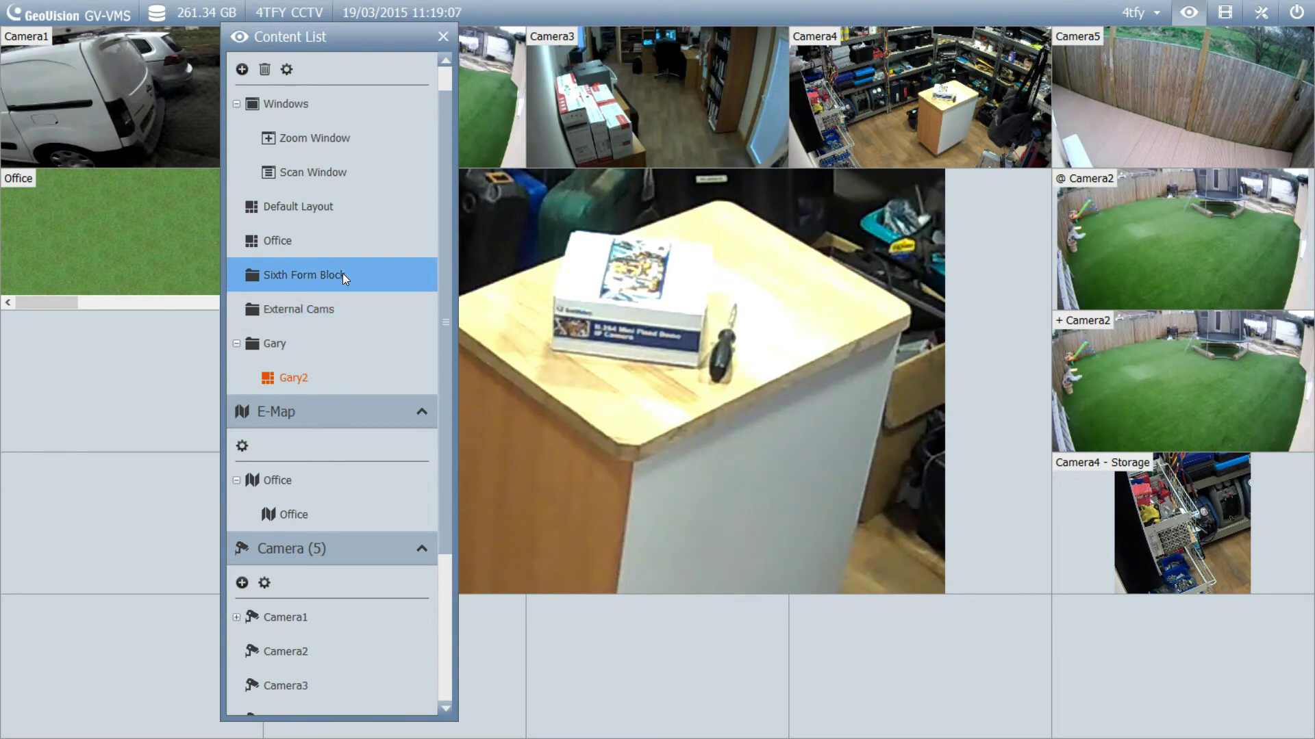
double_click(320, 209)
left_click(317, 232)
double_click(318, 233)
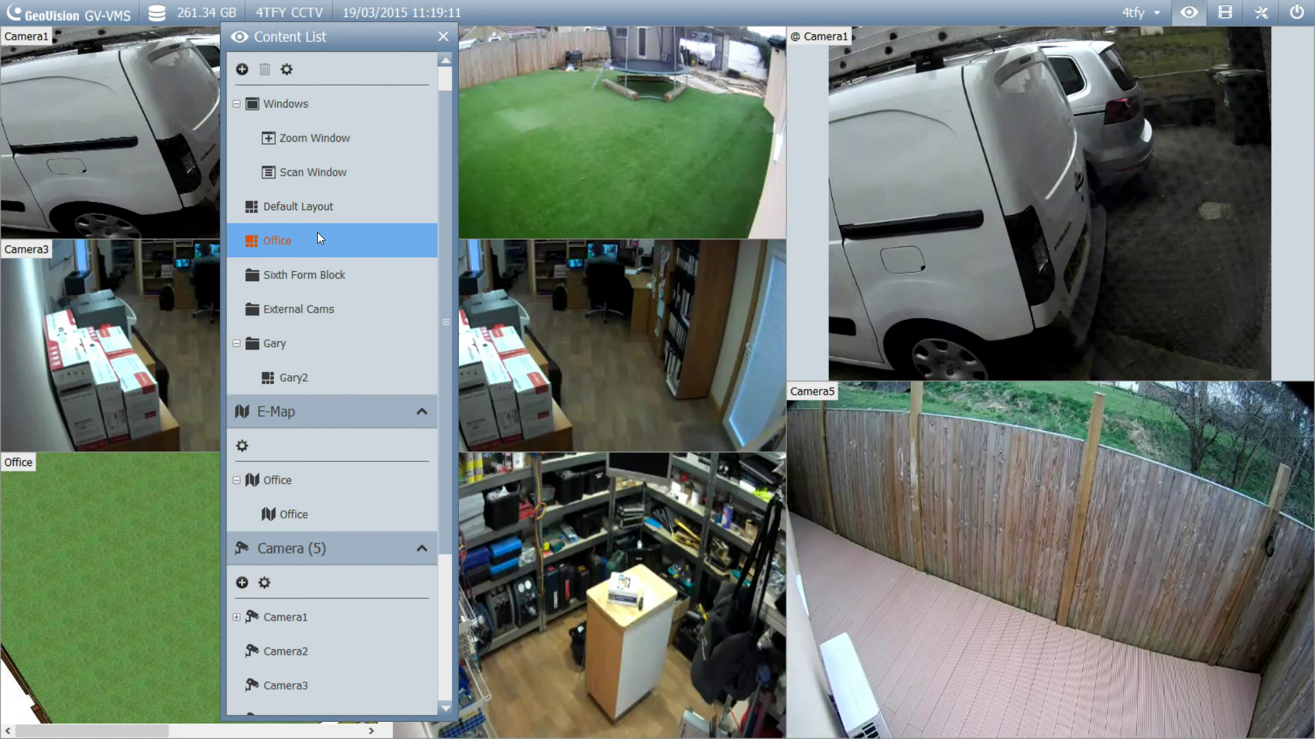
Apply the layout from the last layout group and move the Content List clear of the Camera4 - Worktop view.
double_click(322, 374)
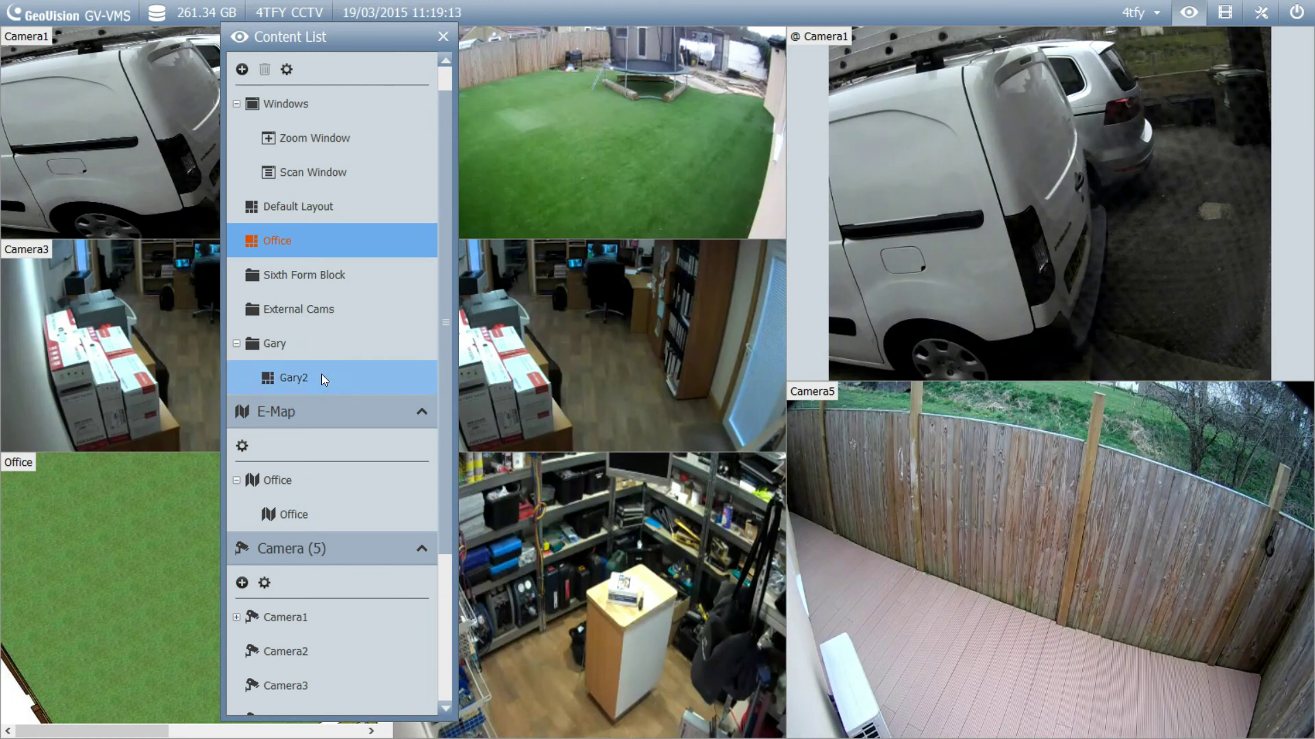
left_click_drag(332, 35, 185, 26)
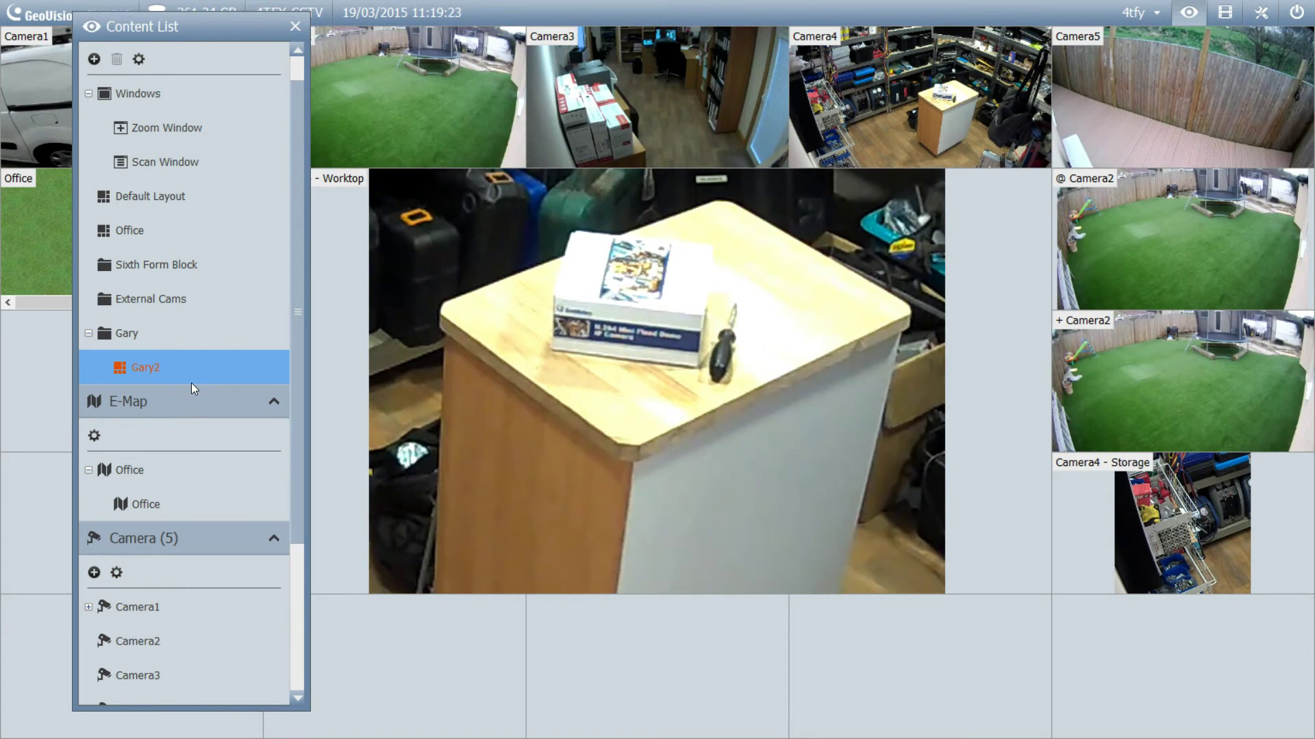
mouse_move(191, 383)
left_mouse_down()
mouse_move(159, 305)
mouse_move(196, 392)
left_mouse_up()
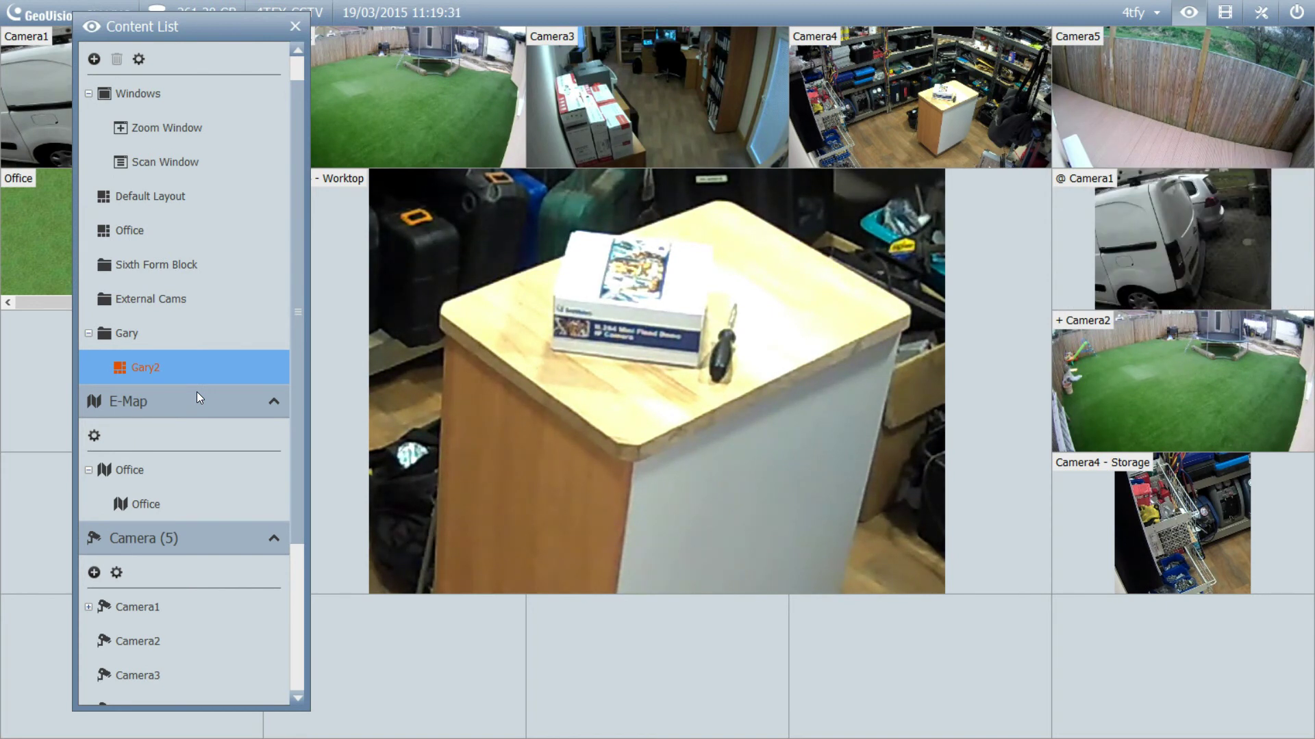
Hide the Content List and fit the whole Office E-Map within its cell below Camera1.
left_click(297, 28)
right_click(172, 254)
left_click(224, 319)
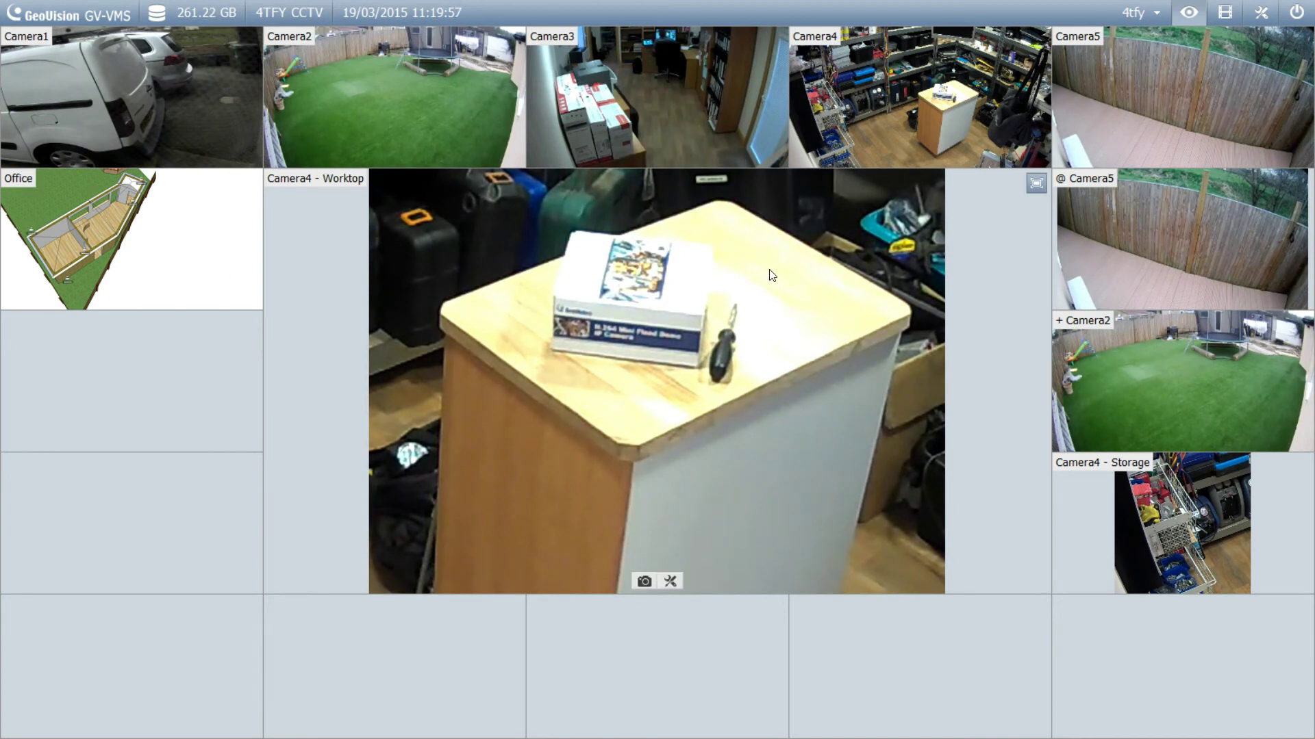
View Camera5 full screen and return to the multi-camera layout.
double_click(1180, 97)
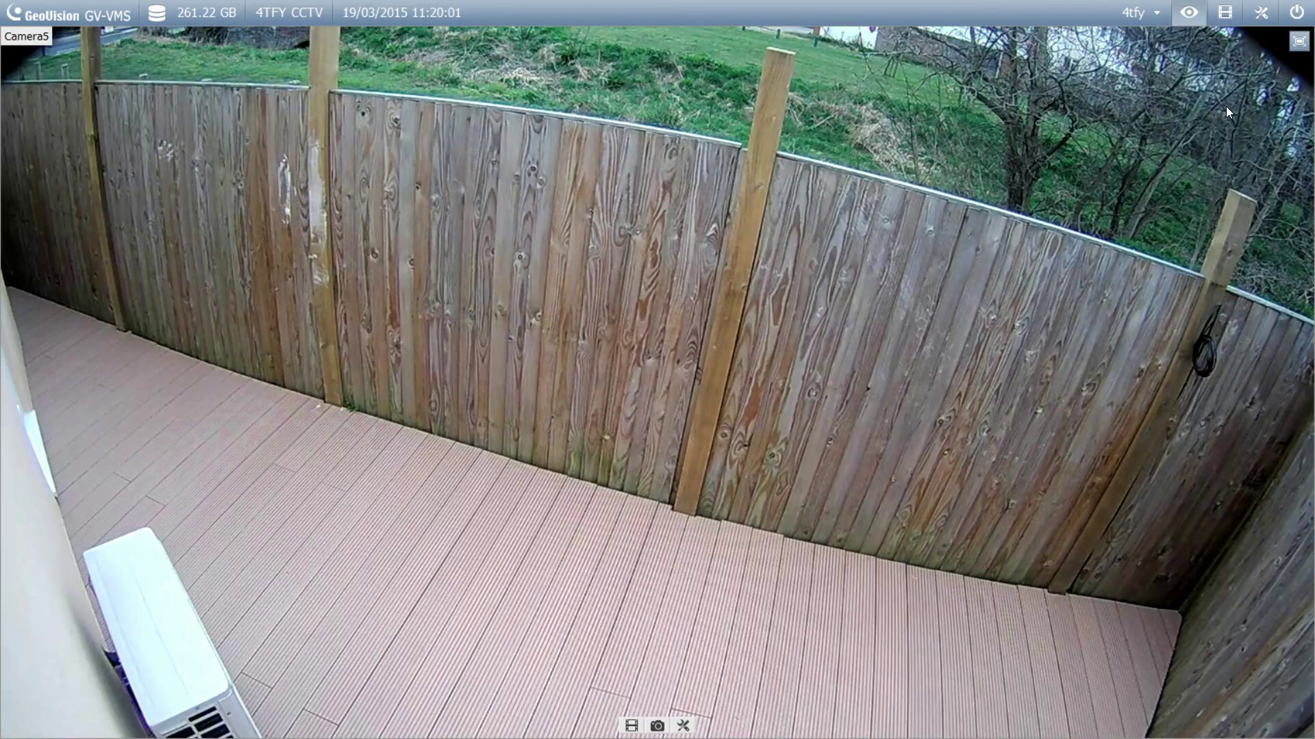
left_click(1299, 42)
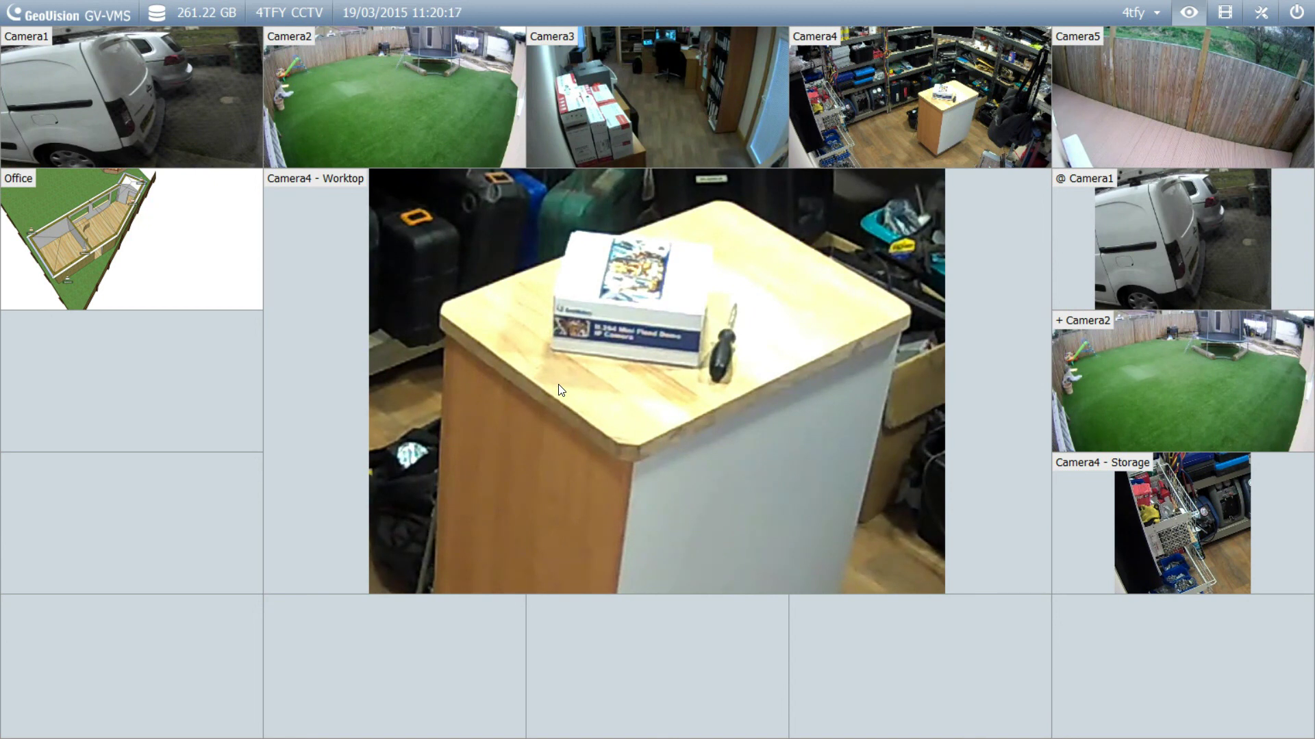
mouse_move(41, 50)
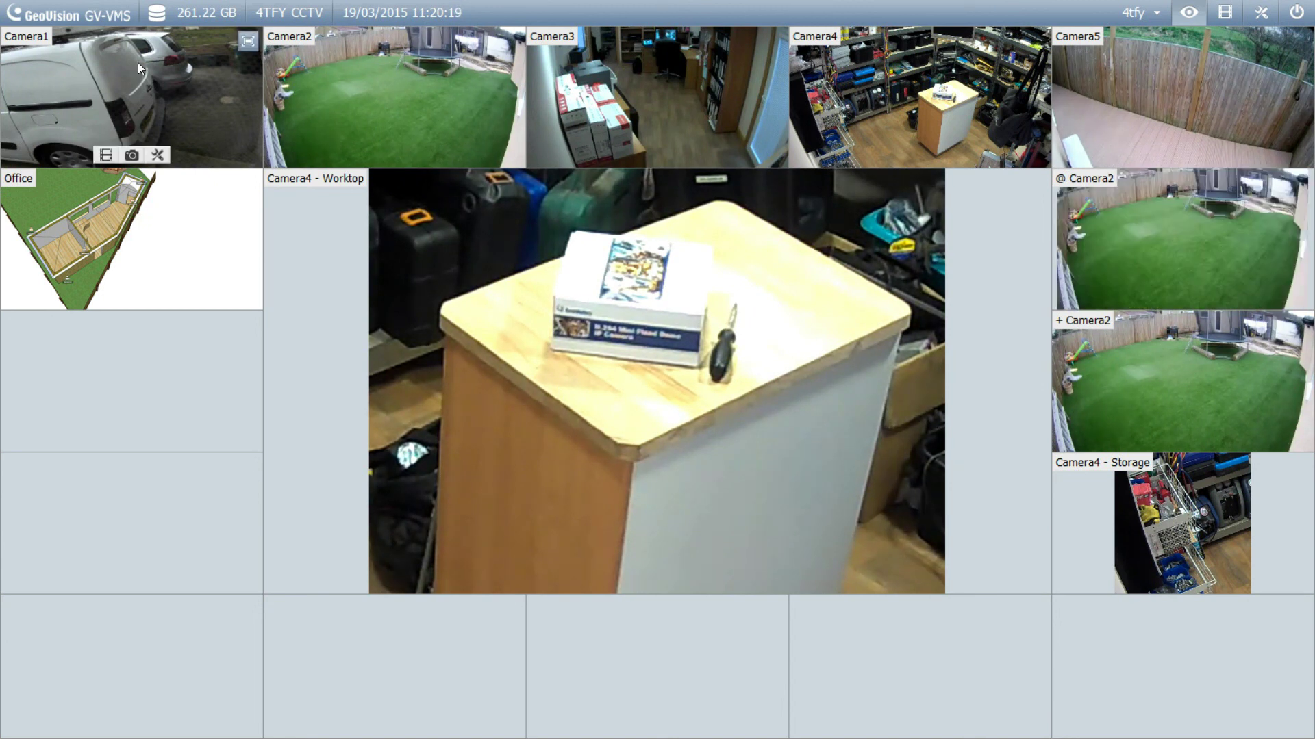
mouse_move(239, 273)
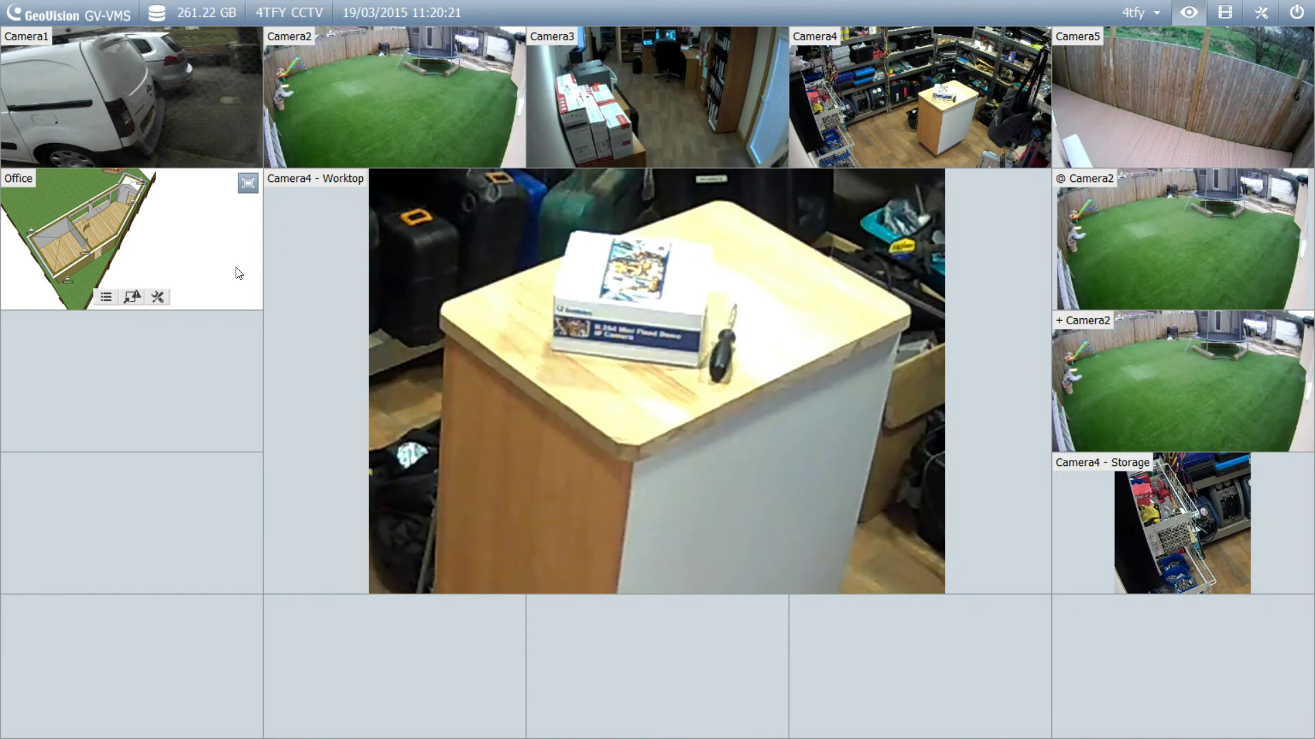